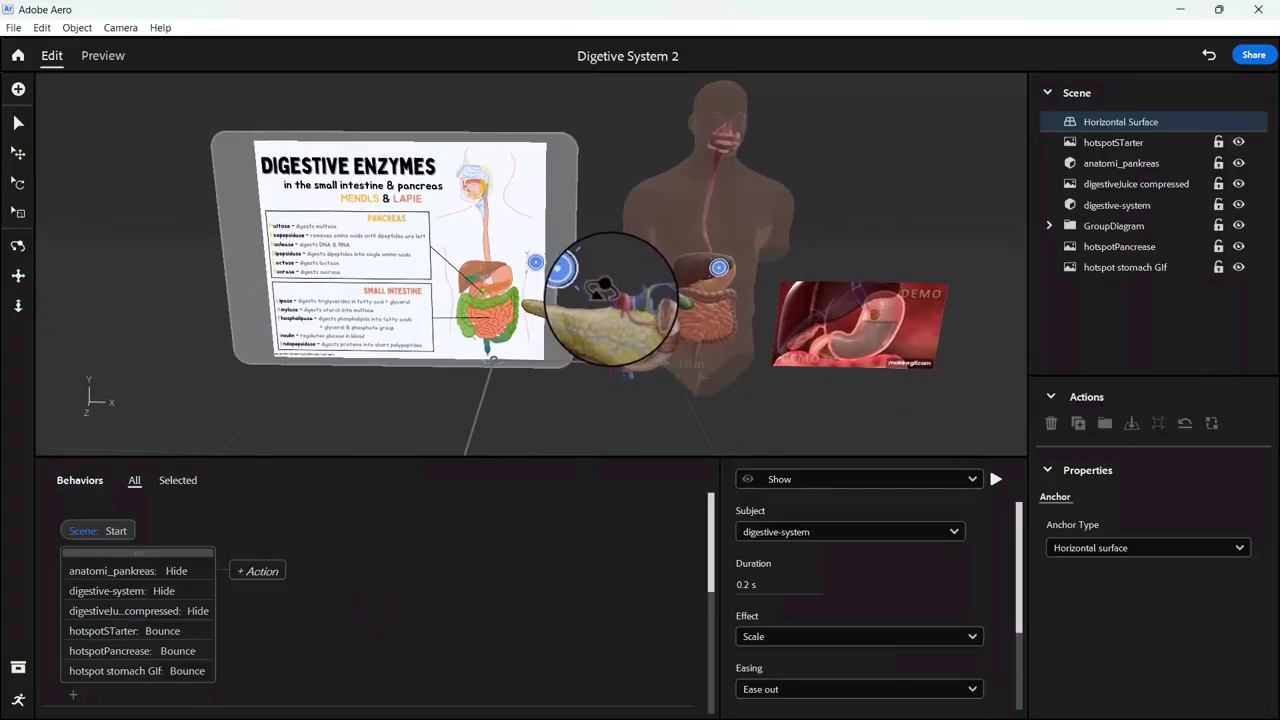
Move the starter hotspot left and up onto the enzymes poster
{"action": "left_click", "coordinate": [540, 268]}
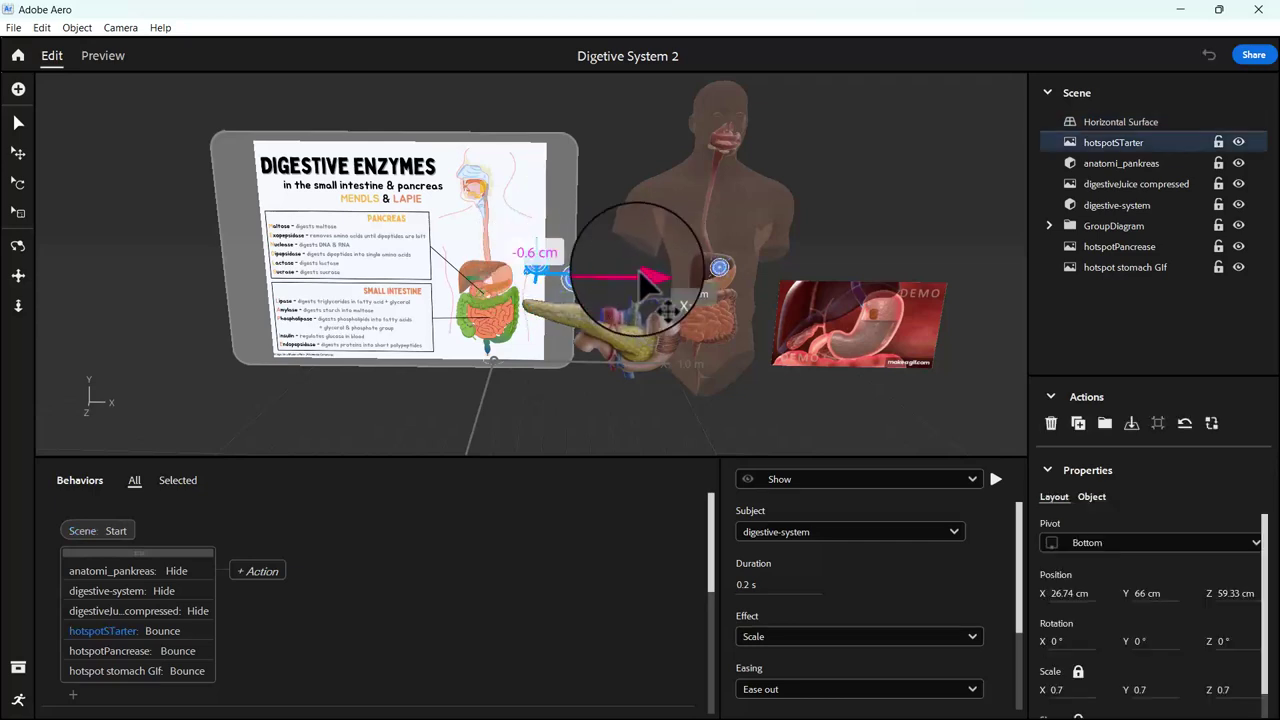
{"action": "left_click_drag", "start_coordinate": [657, 283], "coordinate": [610, 277]}
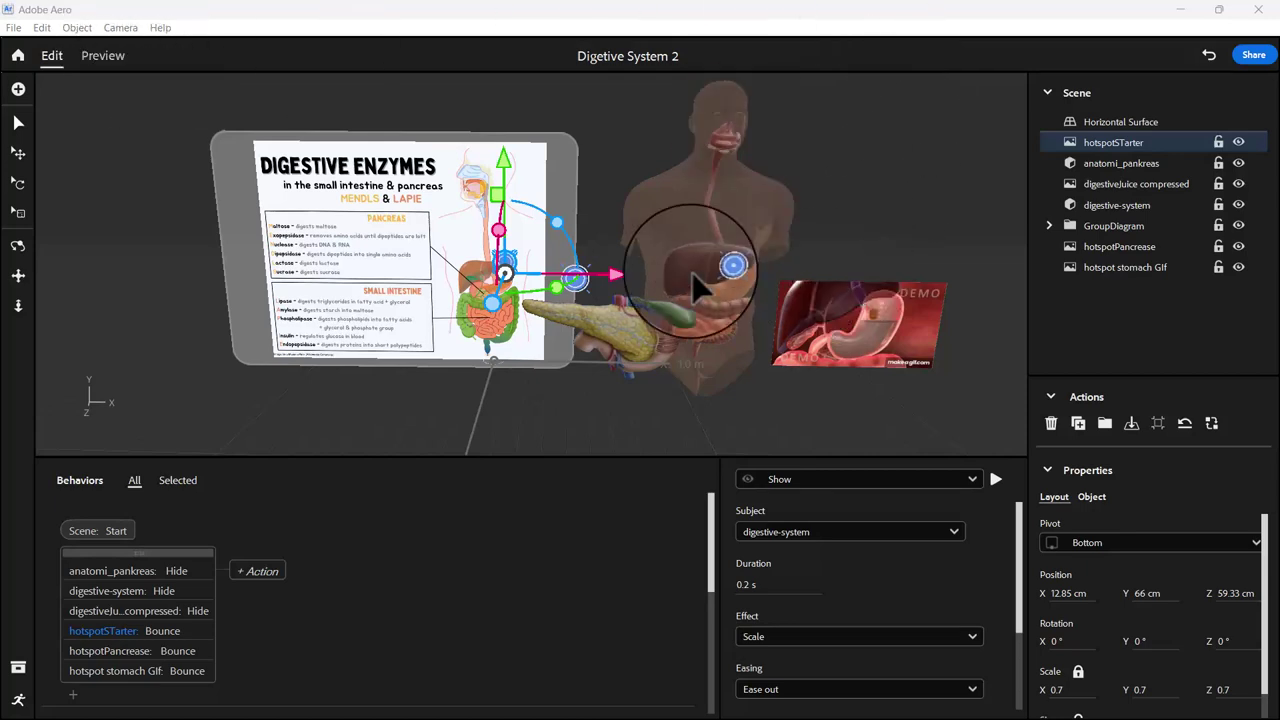
{"action": "left_click_drag", "start_coordinate": [511, 190], "coordinate": [507, 147]}
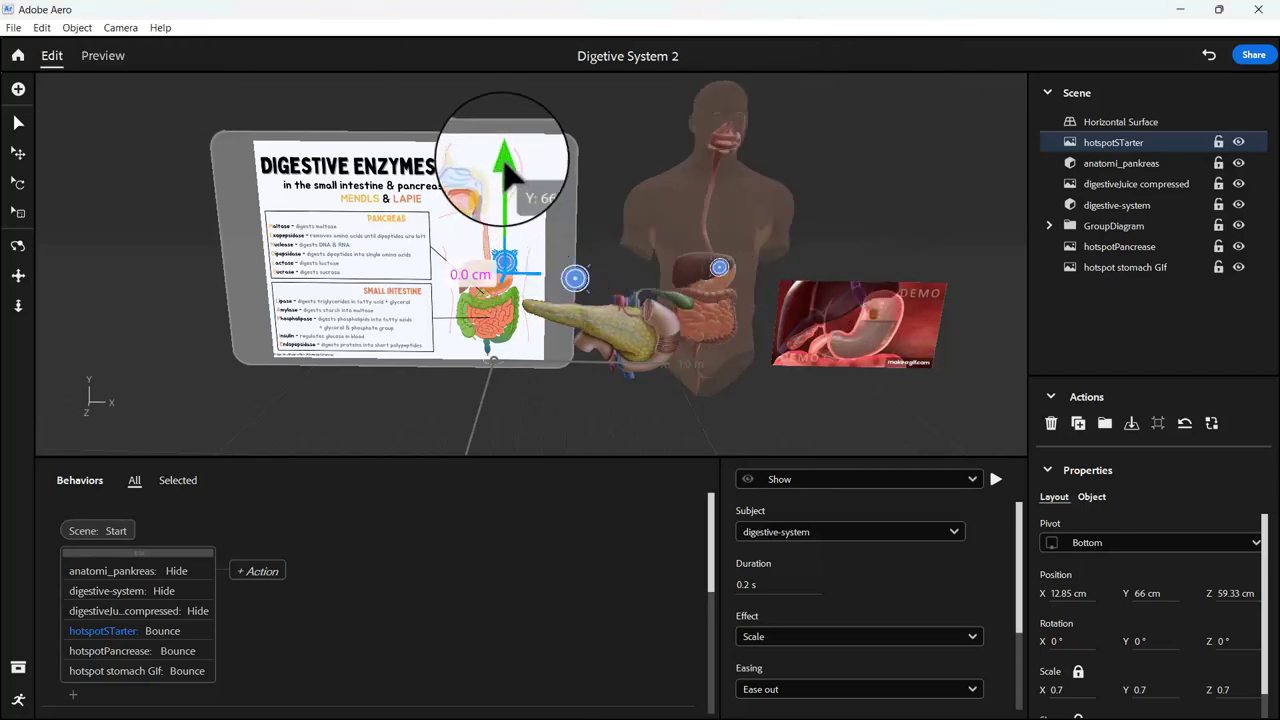
Shift the pancreas hotspot right, forward in depth and higher over the body
{"action": "left_click", "coordinate": [574, 278]}
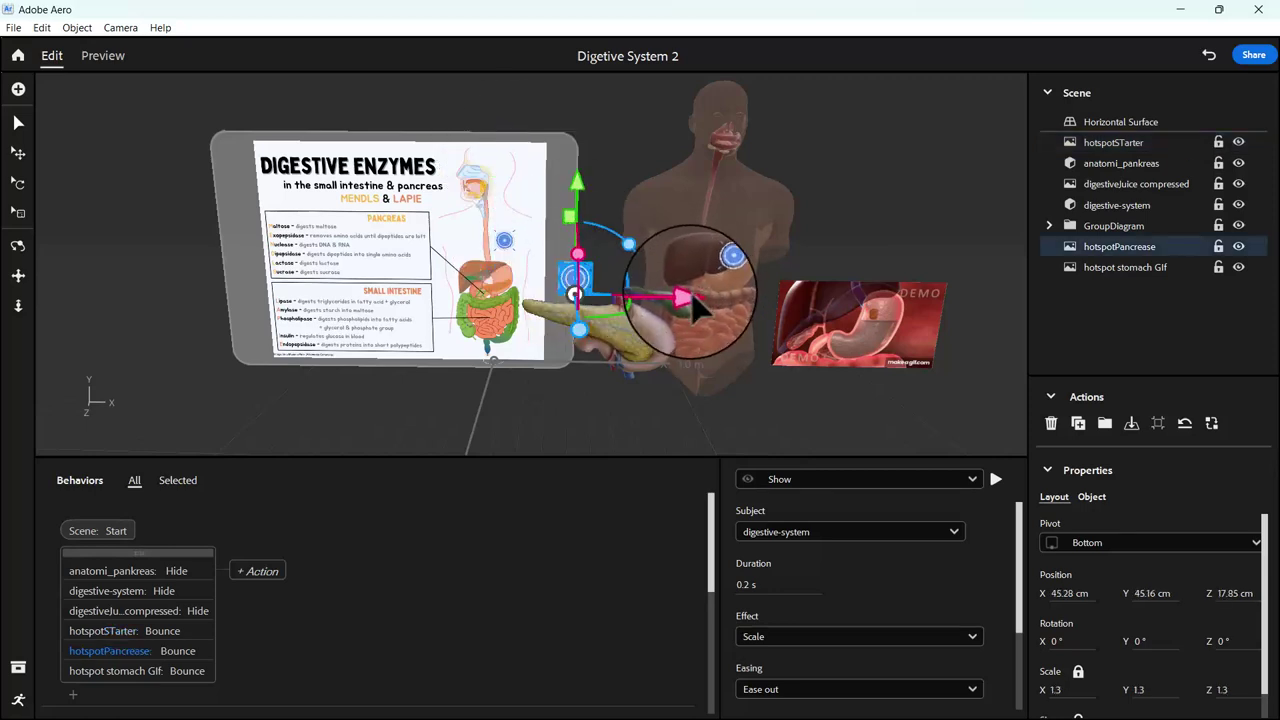
{"action": "mouse_move", "coordinate": [708, 296]}
{"action": "left_mouse_down"}
{"action": "mouse_move", "coordinate": [800, 283]}
{"action": "mouse_move", "coordinate": [779, 278]}
{"action": "mouse_move", "coordinate": [806, 288]}
{"action": "left_mouse_up"}
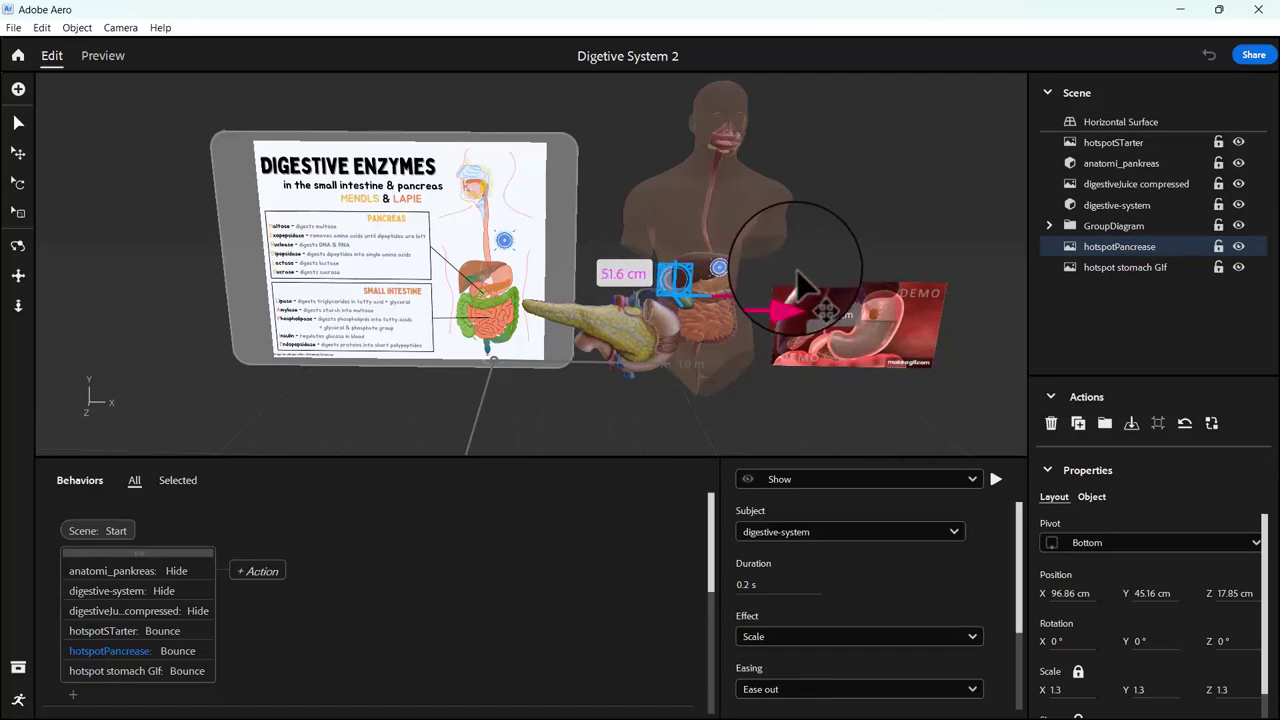
{"action": "left_click_drag", "start_coordinate": [809, 370], "coordinate": [632, 355], "text": "alt"}
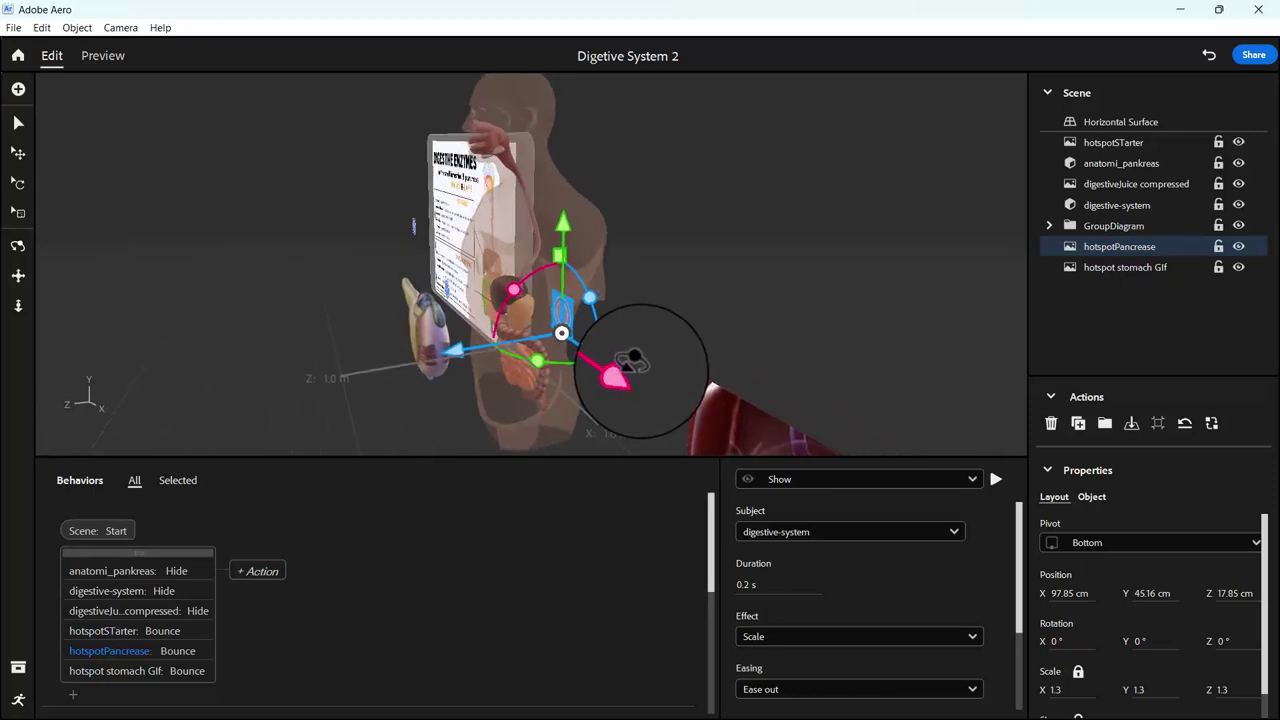
{"action": "left_click_drag", "start_coordinate": [464, 350], "coordinate": [350, 363]}
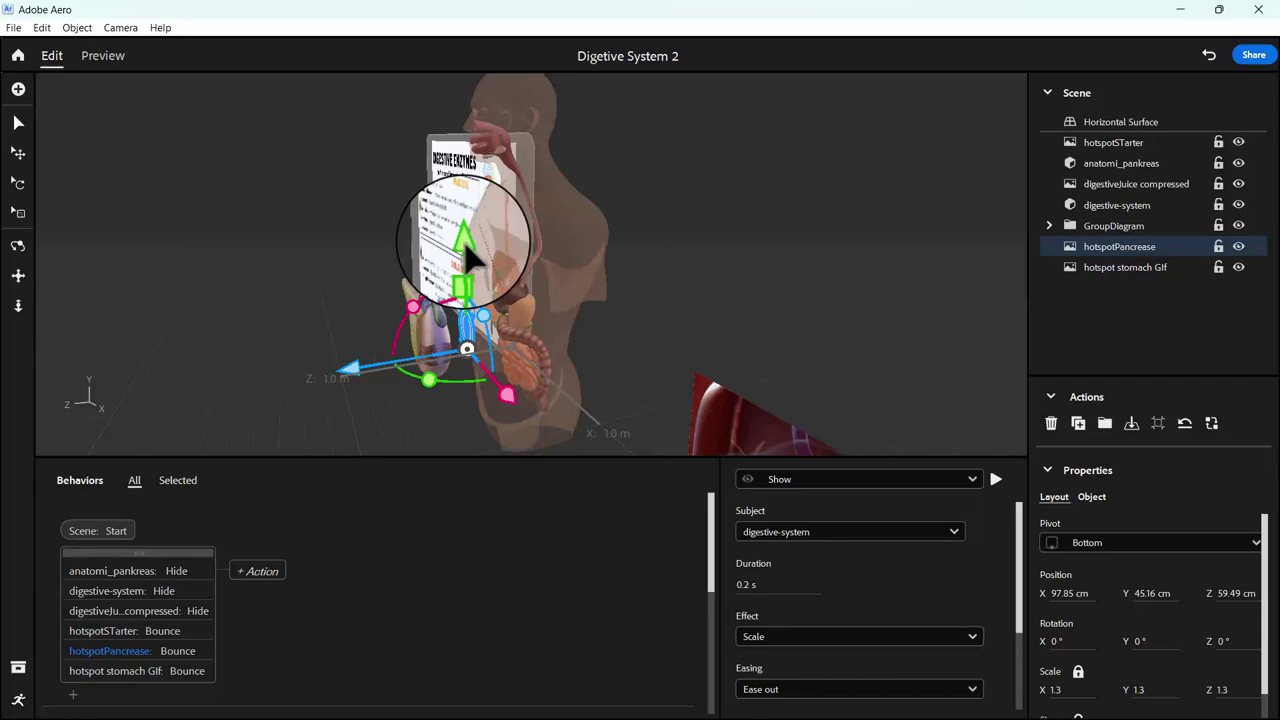
{"action": "left_click_drag", "start_coordinate": [465, 245], "coordinate": [491, 229]}
{"action": "left_click", "coordinate": [706, 372]}
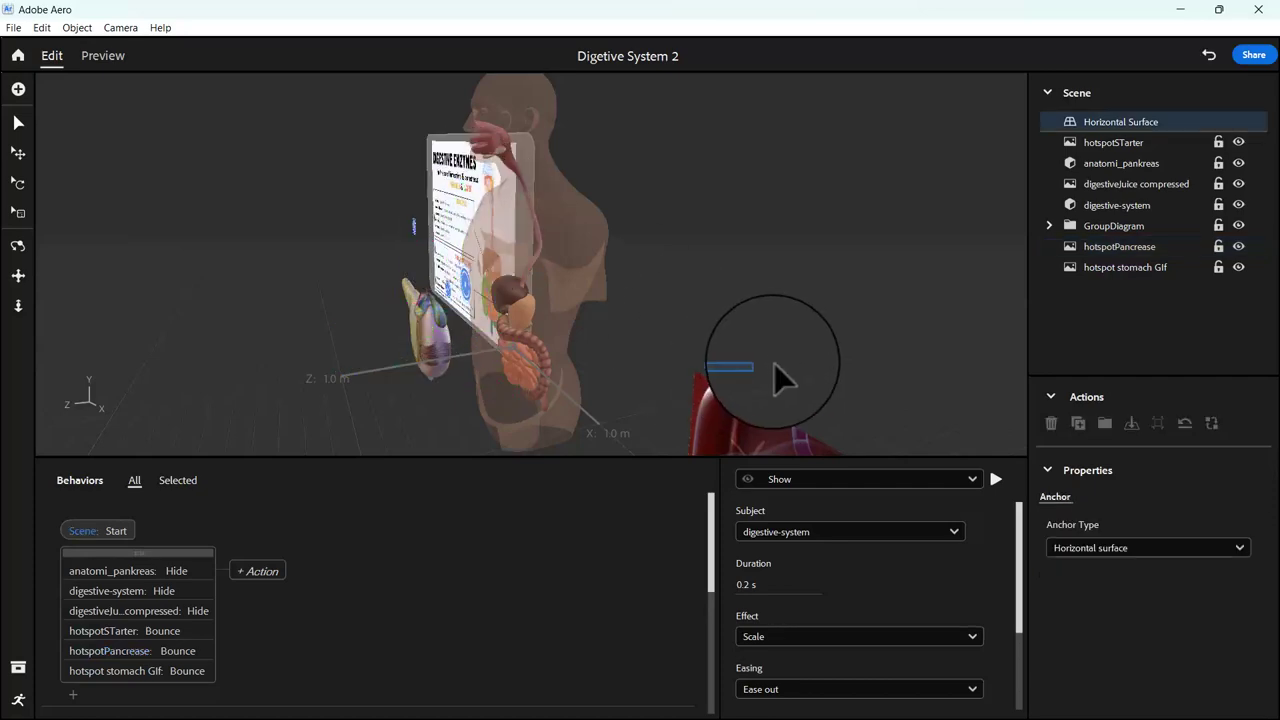
Move the stomach GIF hotspot right and down, then nudge it slightly left over the stomach
{"action": "mouse_move", "coordinate": [714, 337]}
{"action": "left_mouse_down", "text": "alt"}
{"action": "mouse_move", "coordinate": [815, 297]}
{"action": "mouse_move", "coordinate": [733, 248]}
{"action": "left_mouse_up", "text": "alt"}
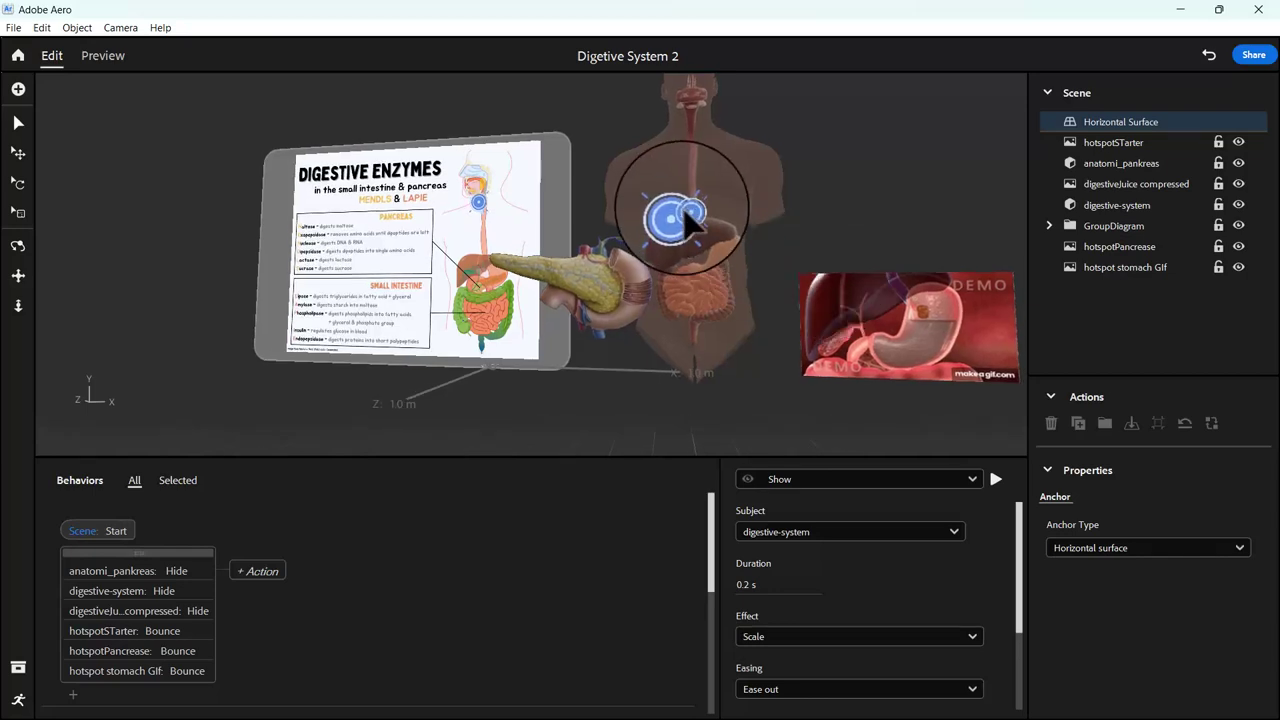
{"action": "left_click", "coordinate": [672, 208]}
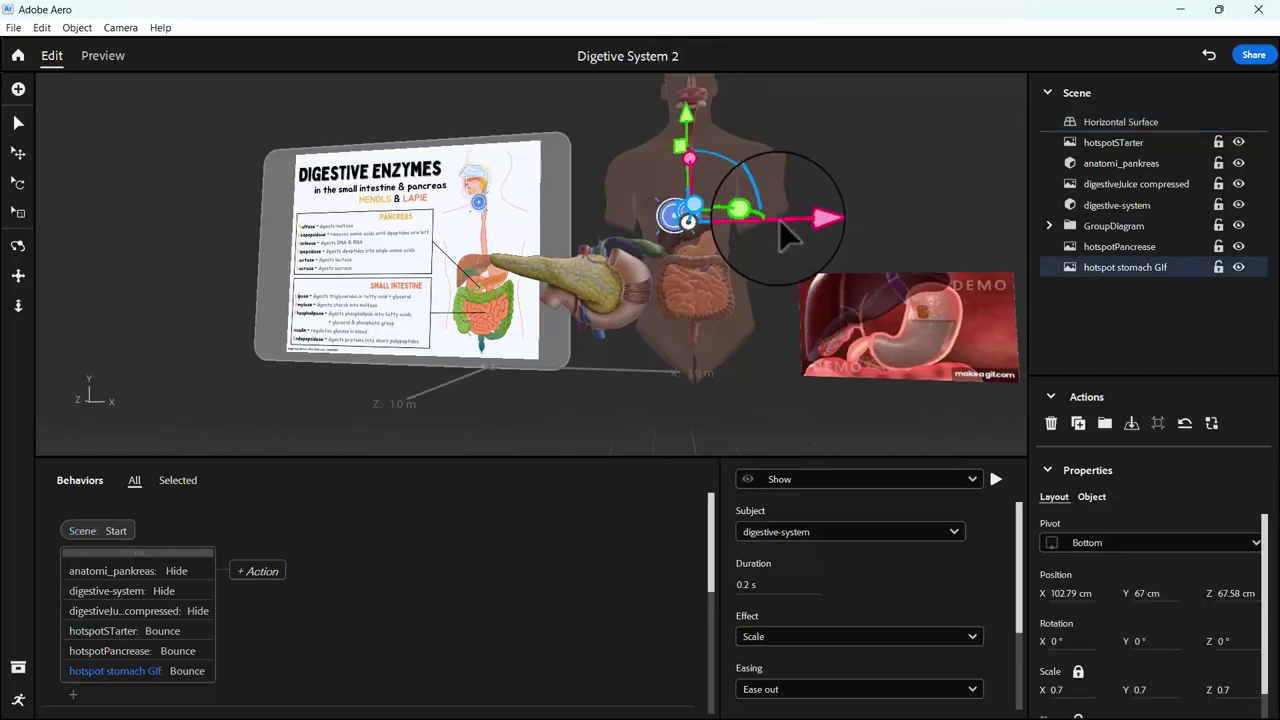
{"action": "left_click_drag", "start_coordinate": [815, 225], "coordinate": [857, 240]}
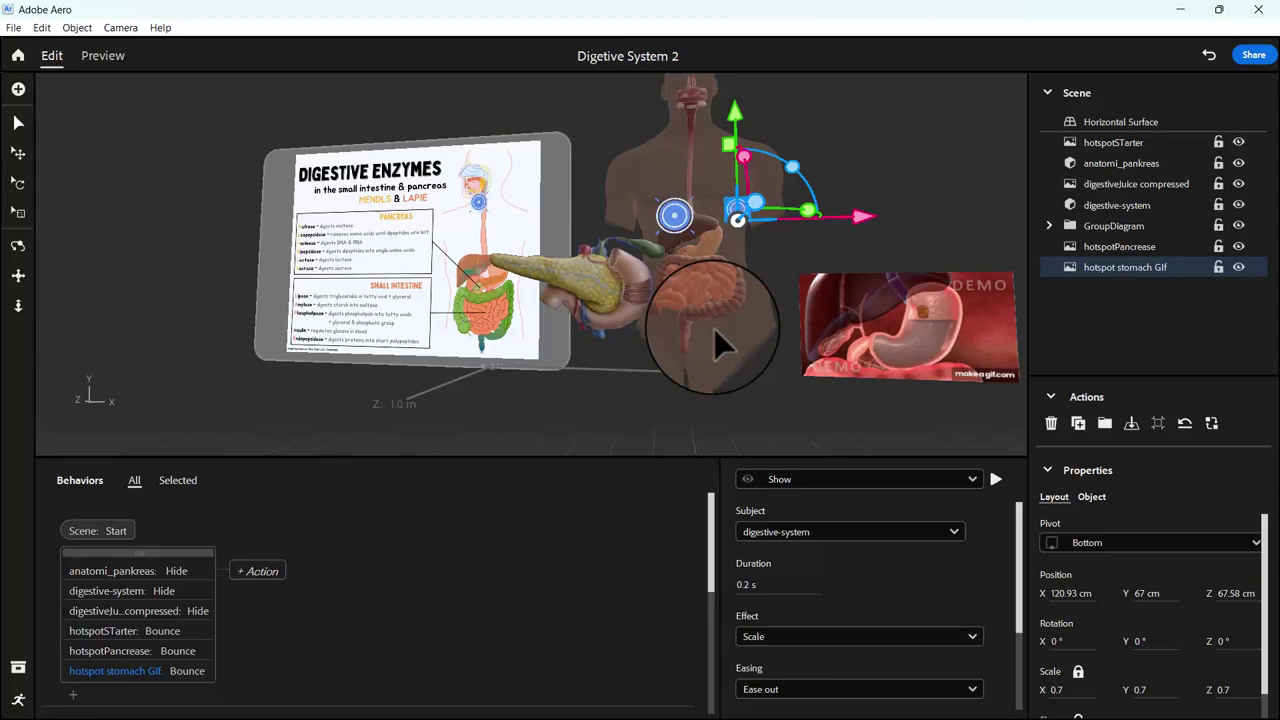
{"action": "scroll", "coordinate": [714, 328], "scroll_direction": "up", "scroll_amount": 5}
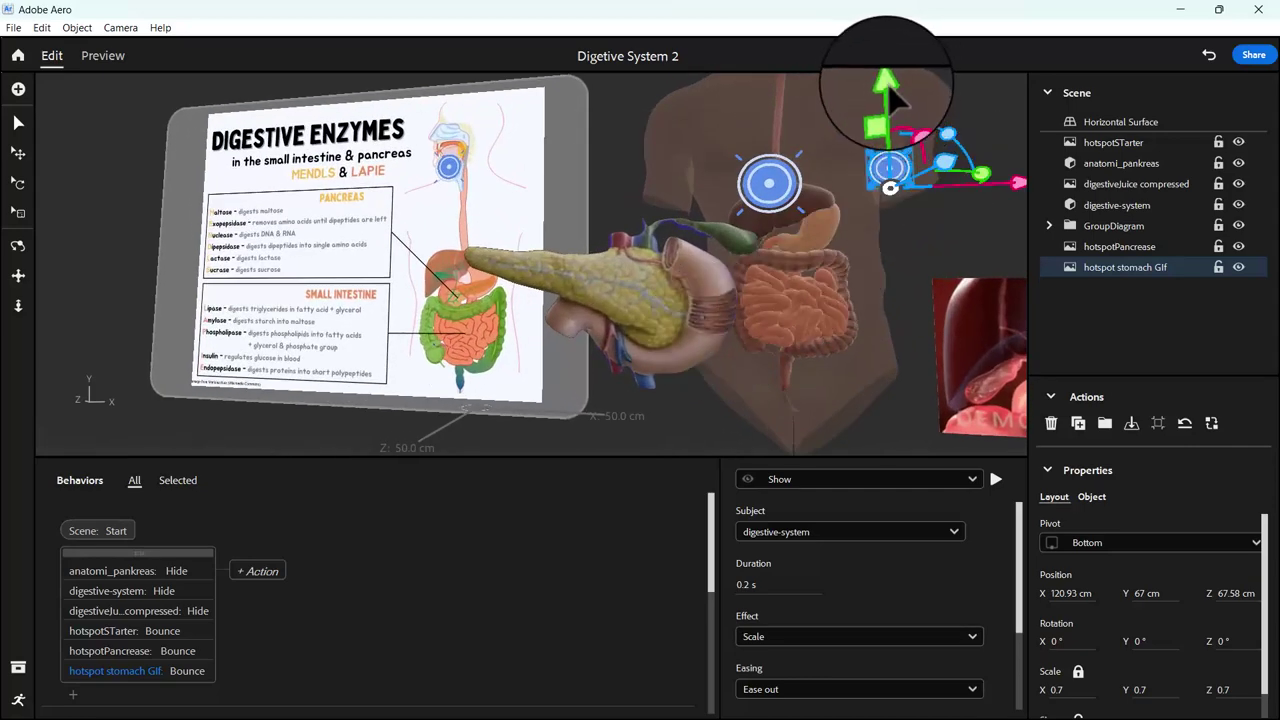
{"action": "left_click_drag", "start_coordinate": [897, 97], "coordinate": [1028, 255]}
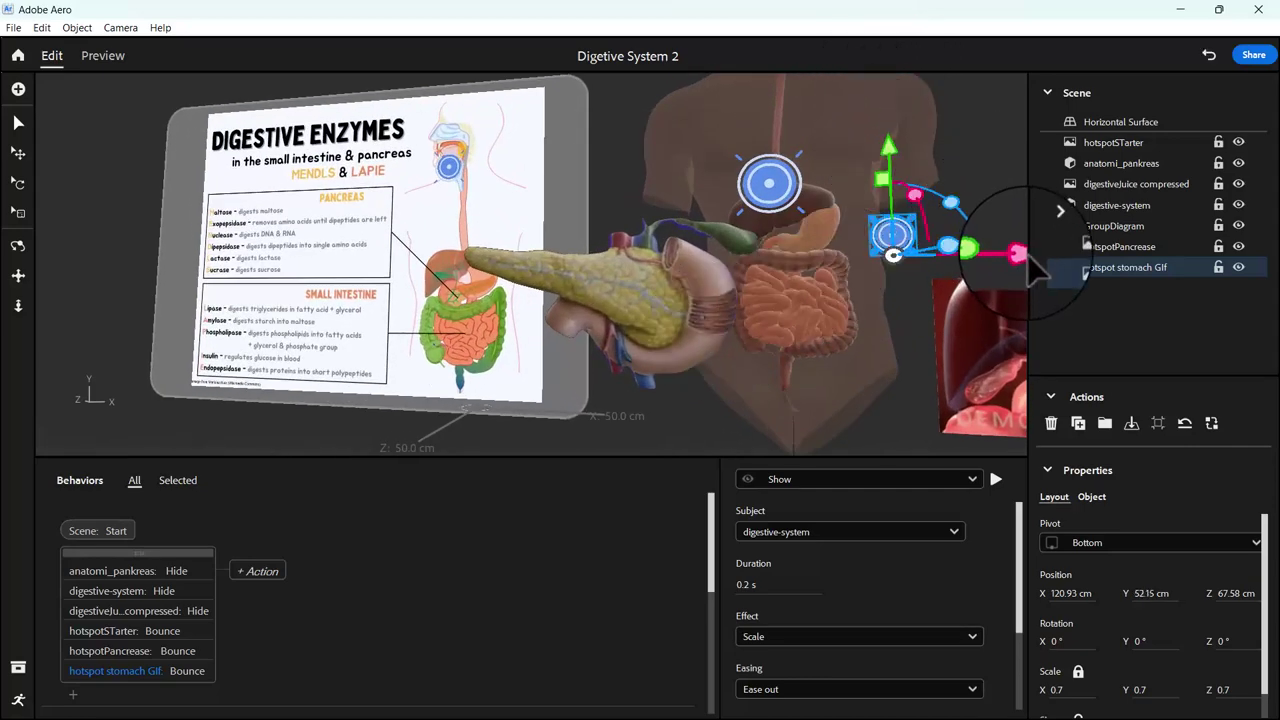
{"action": "mouse_move", "coordinate": [1027, 254]}
{"action": "left_mouse_down"}
{"action": "mouse_move", "coordinate": [831, 249]}
{"action": "mouse_move", "coordinate": [914, 229]}
{"action": "mouse_move", "coordinate": [950, 229]}
{"action": "mouse_move", "coordinate": [830, 260]}
{"action": "left_mouse_up"}
{"action": "left_click", "coordinate": [959, 223]}
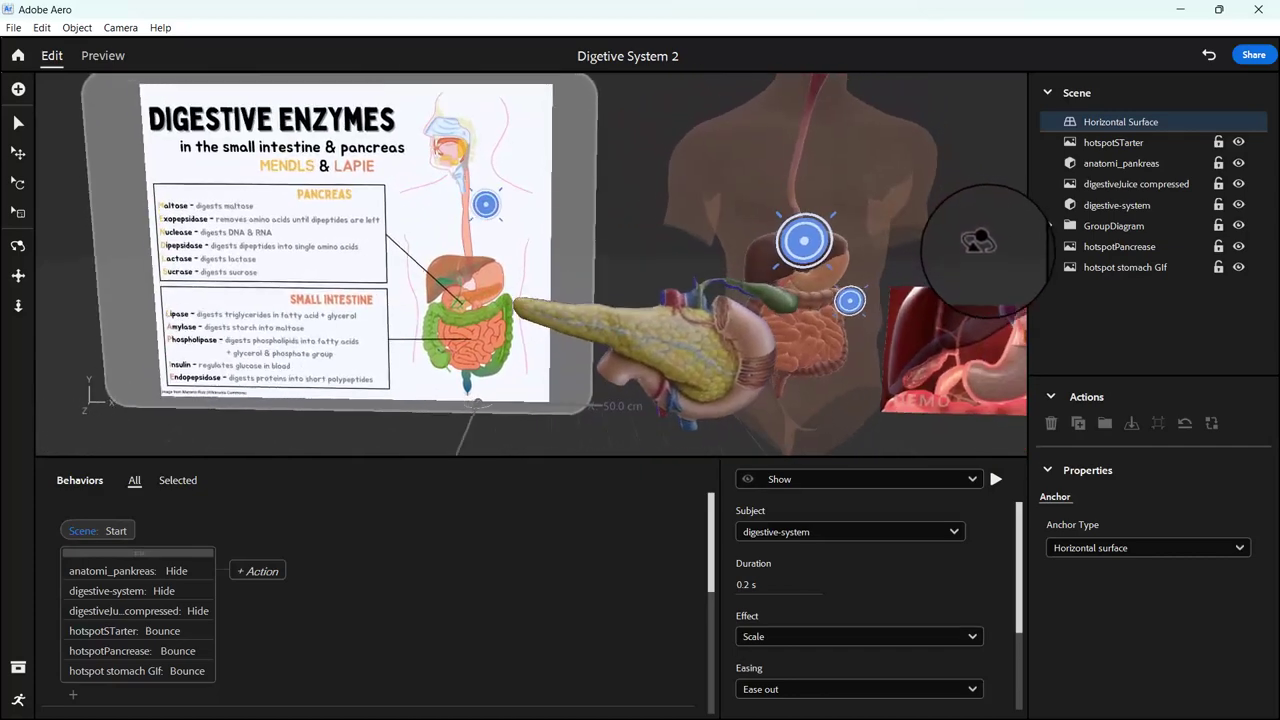
{"action": "left_click", "coordinate": [810, 265]}
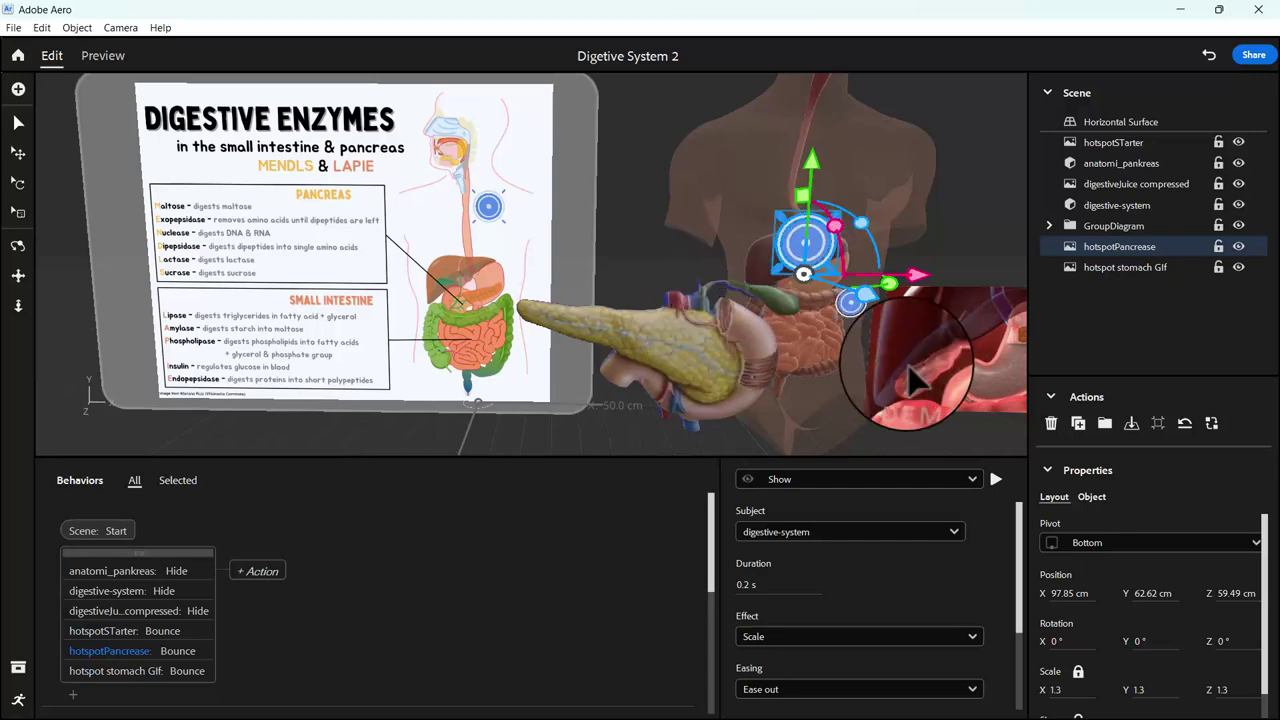
{"action": "mouse_move", "coordinate": [913, 378]}
{"action": "right_mouse_down"}
{"action": "mouse_move", "coordinate": [1265, 330]}
{"action": "mouse_move", "coordinate": [494, 286]}
{"action": "right_mouse_up"}
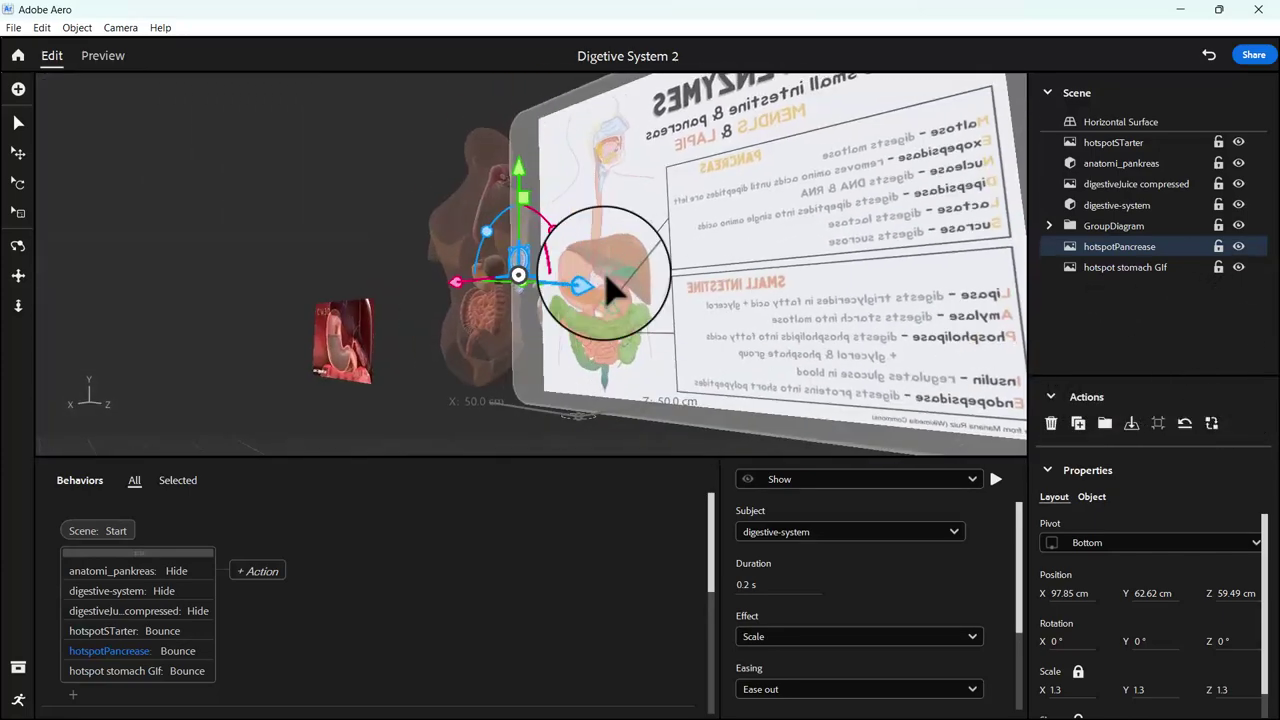
{"action": "scroll", "coordinate": [512, 323], "scroll_direction": "up", "scroll_amount": 3}
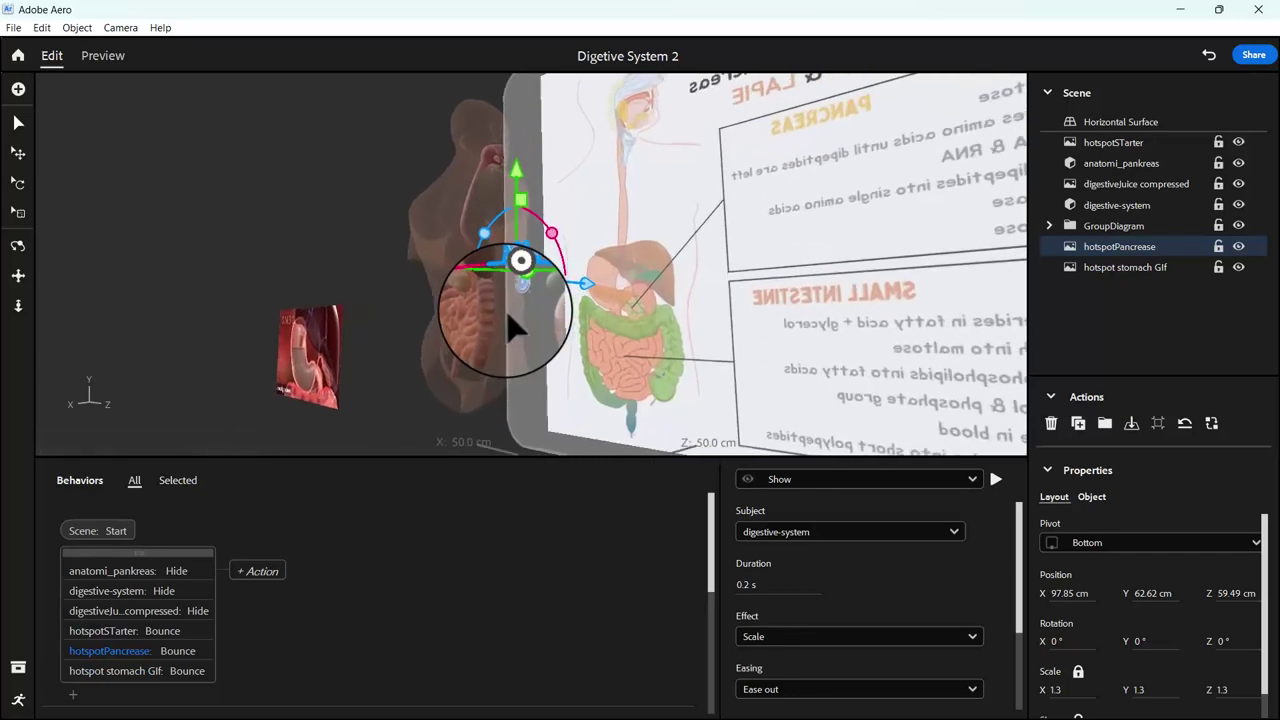
{"action": "scroll", "coordinate": [512, 325], "scroll_direction": "up", "scroll_amount": 3}
{"action": "mouse_move", "coordinate": [510, 322]}
{"action": "right_mouse_down"}
{"action": "mouse_move", "coordinate": [465, 315]}
{"action": "mouse_move", "coordinate": [525, 340]}
{"action": "mouse_move", "coordinate": [357, 329]}
{"action": "mouse_move", "coordinate": [457, 320]}
{"action": "mouse_move", "coordinate": [177, 334]}
{"action": "mouse_move", "coordinate": [380, 395]}
{"action": "mouse_move", "coordinate": [694, 399]}
{"action": "mouse_move", "coordinate": [814, 332]}
{"action": "right_mouse_up"}
{"action": "scroll", "coordinate": [694, 399], "scroll_direction": "down", "scroll_amount": 3}
{"action": "scroll", "coordinate": [694, 399], "scroll_direction": "down", "scroll_amount": 3}
{"action": "scroll", "coordinate": [814, 332], "scroll_direction": "down", "scroll_amount": 2}
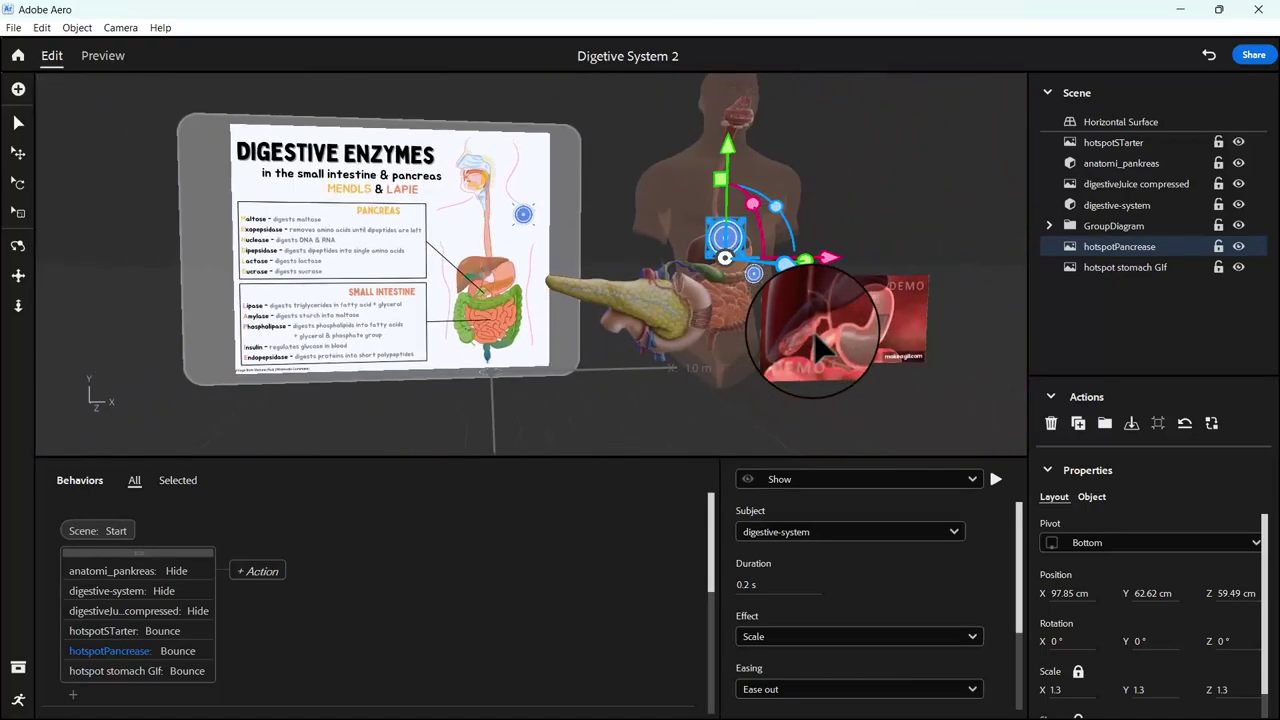
{"action": "left_click", "coordinate": [736, 404]}
{"action": "scroll", "coordinate": [647, 408], "scroll_direction": "down", "scroll_amount": 2}
{"action": "scroll", "coordinate": [647, 408], "scroll_direction": "down", "scroll_amount": 2}
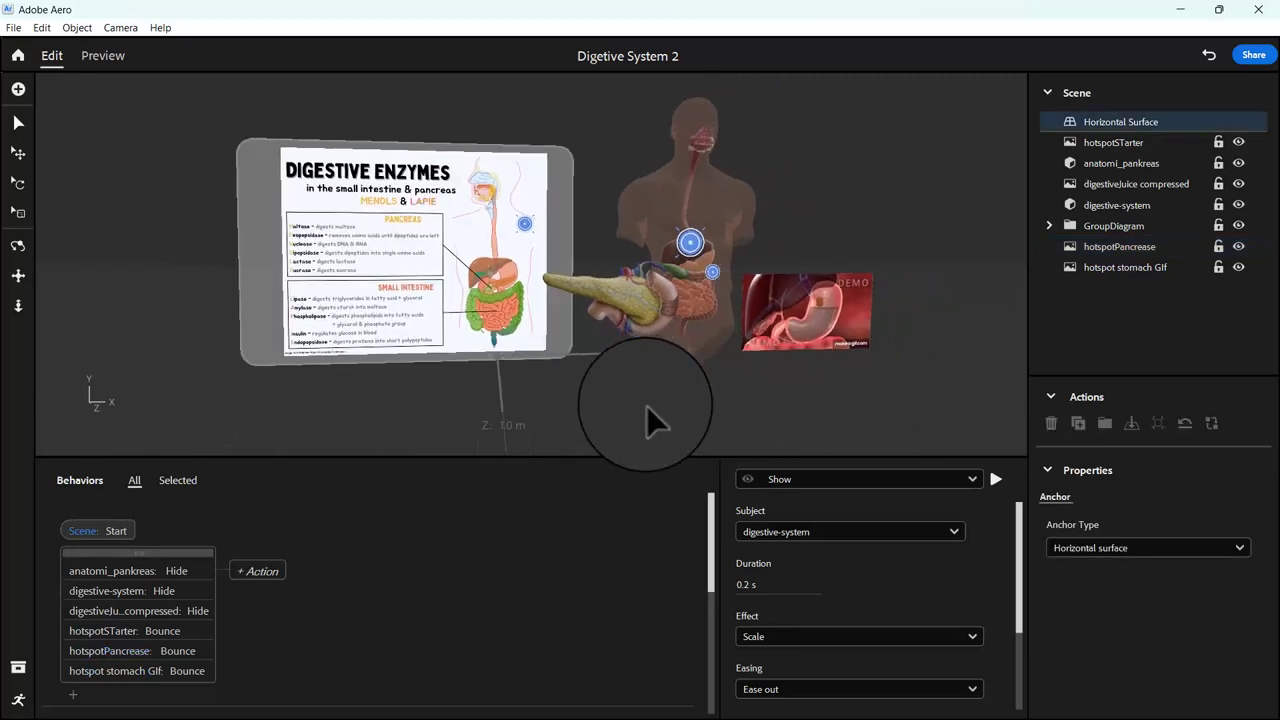
Review the Hide actions for anatomi_pankreas and the digestive-system model in Behaviors
{"action": "left_click", "coordinate": [121, 568]}
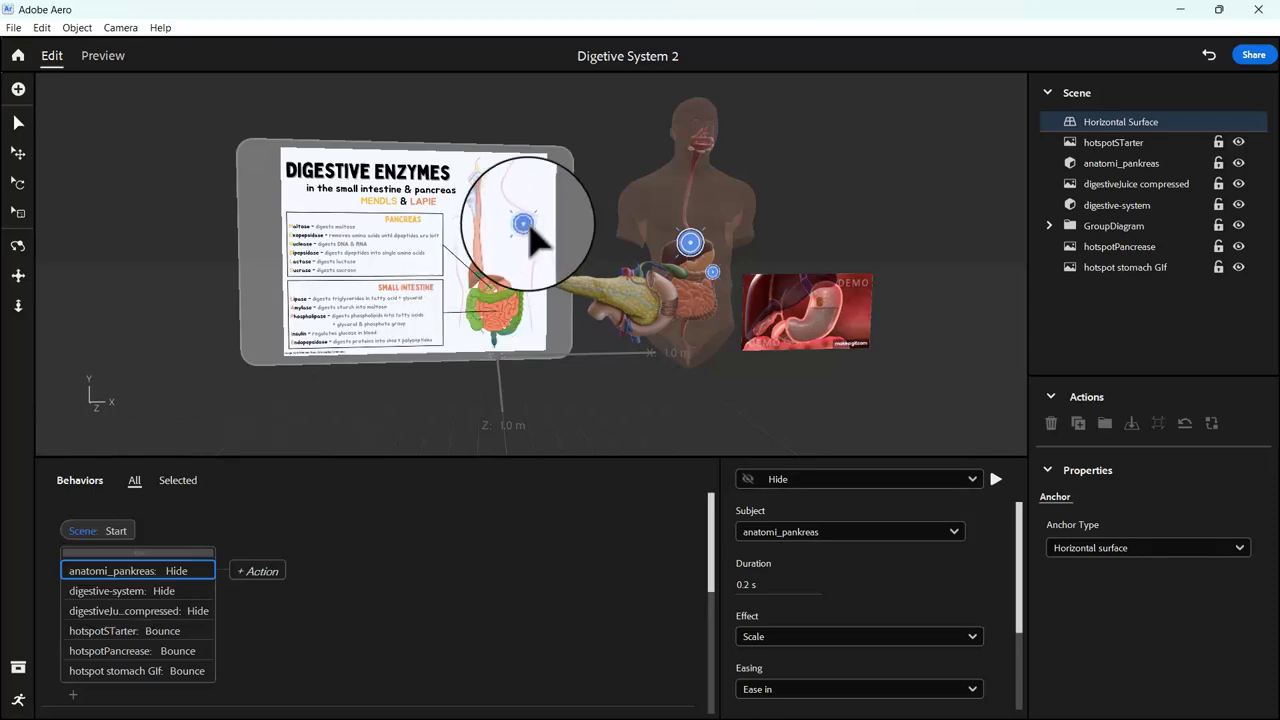
{"action": "left_click", "coordinate": [524, 224]}
{"action": "left_click", "coordinate": [695, 153]}
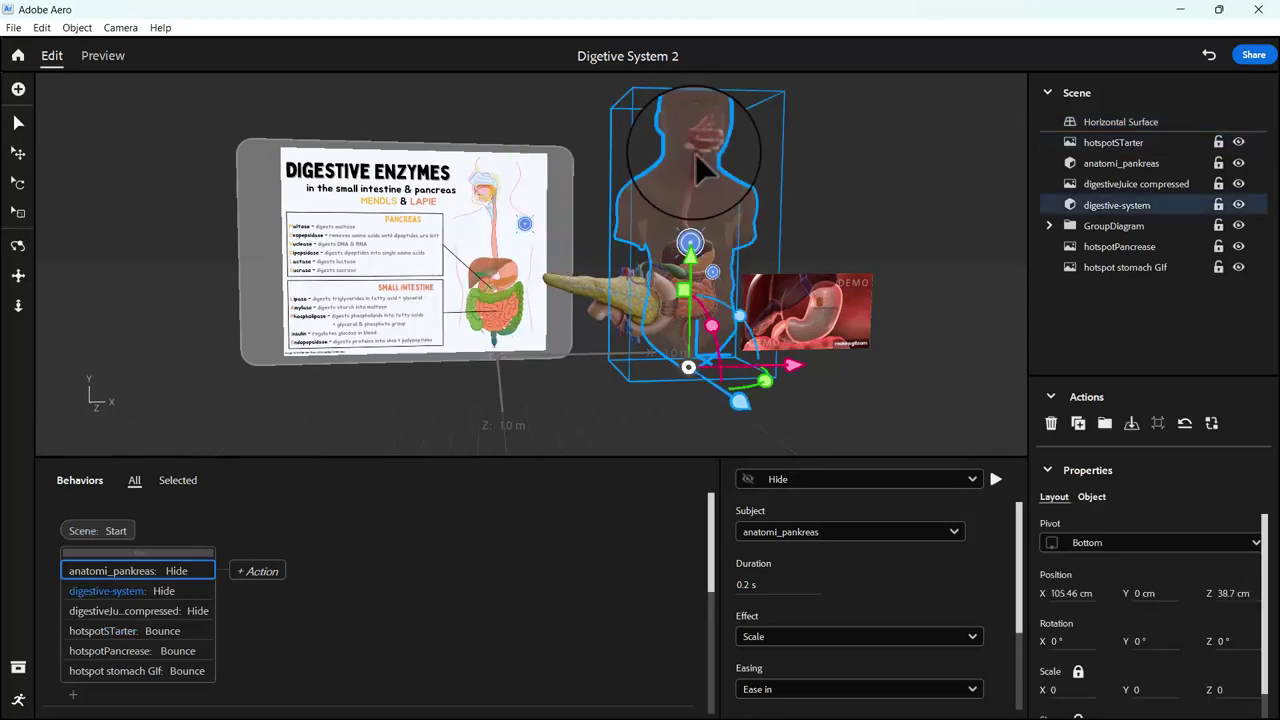
{"action": "left_click", "coordinate": [167, 592]}
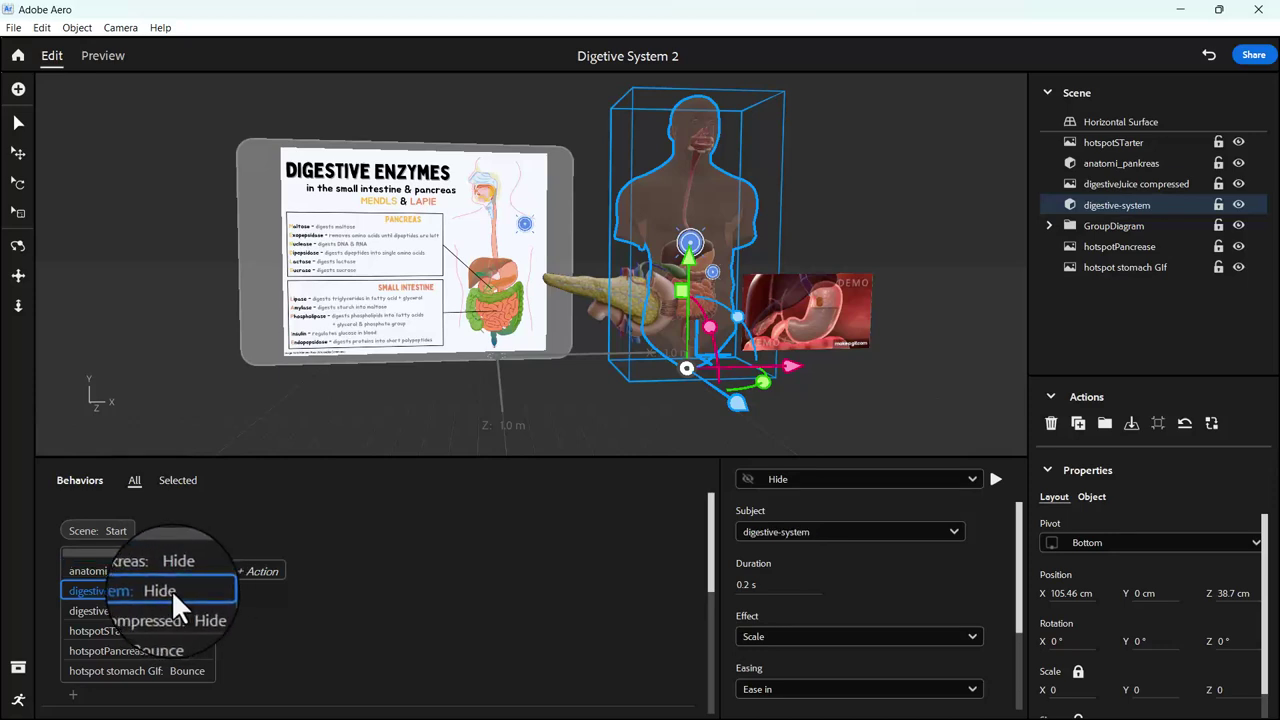
{"action": "left_click", "coordinate": [140, 567]}
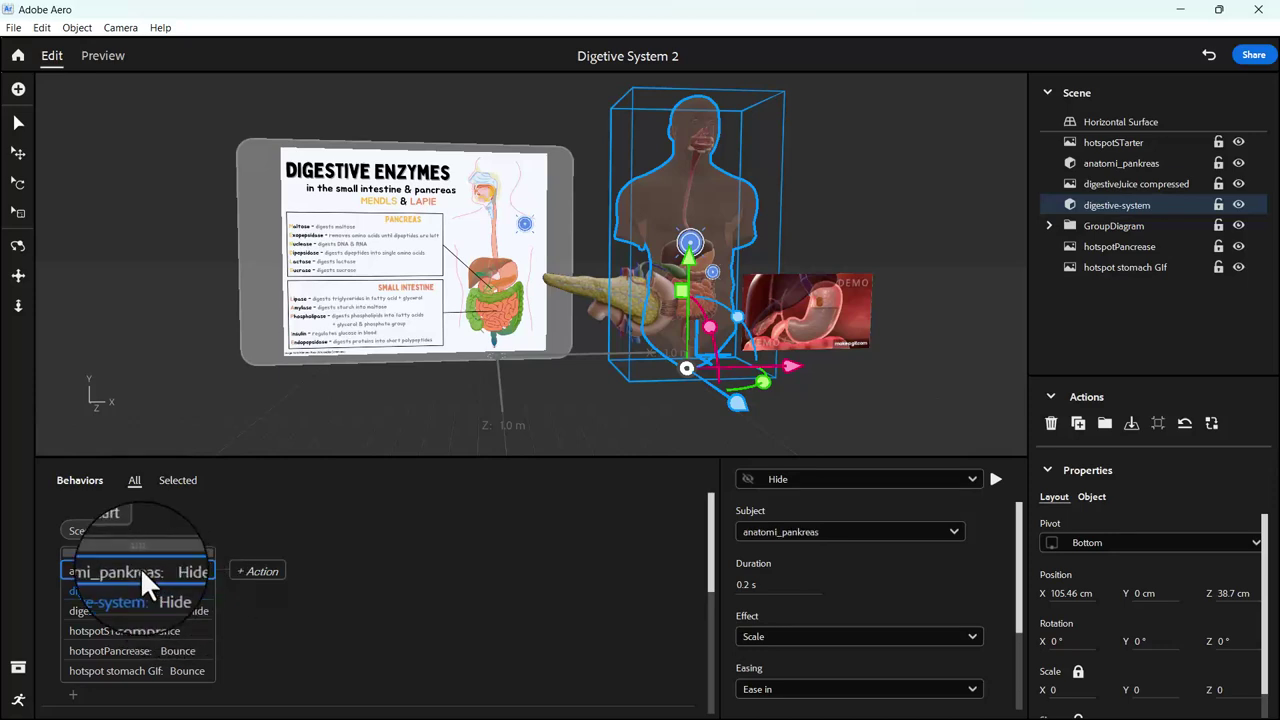
{"action": "scroll", "coordinate": [276, 625], "scroll_direction": "down", "scroll_amount": 5}
{"action": "scroll", "coordinate": [276, 625], "scroll_direction": "up", "scroll_amount": 5}
{"action": "scroll", "coordinate": [276, 625], "scroll_direction": "down", "scroll_amount": 5}
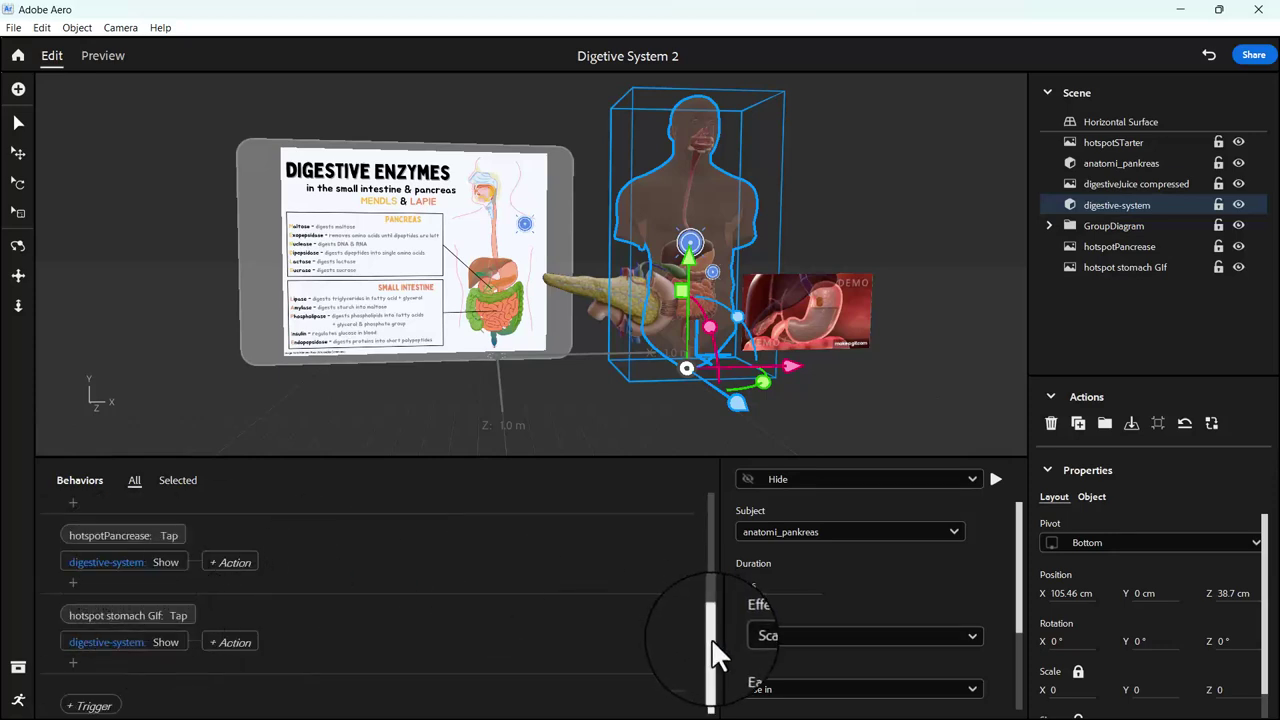
{"action": "left_click_drag", "start_coordinate": [711, 638], "coordinate": [713, 562]}
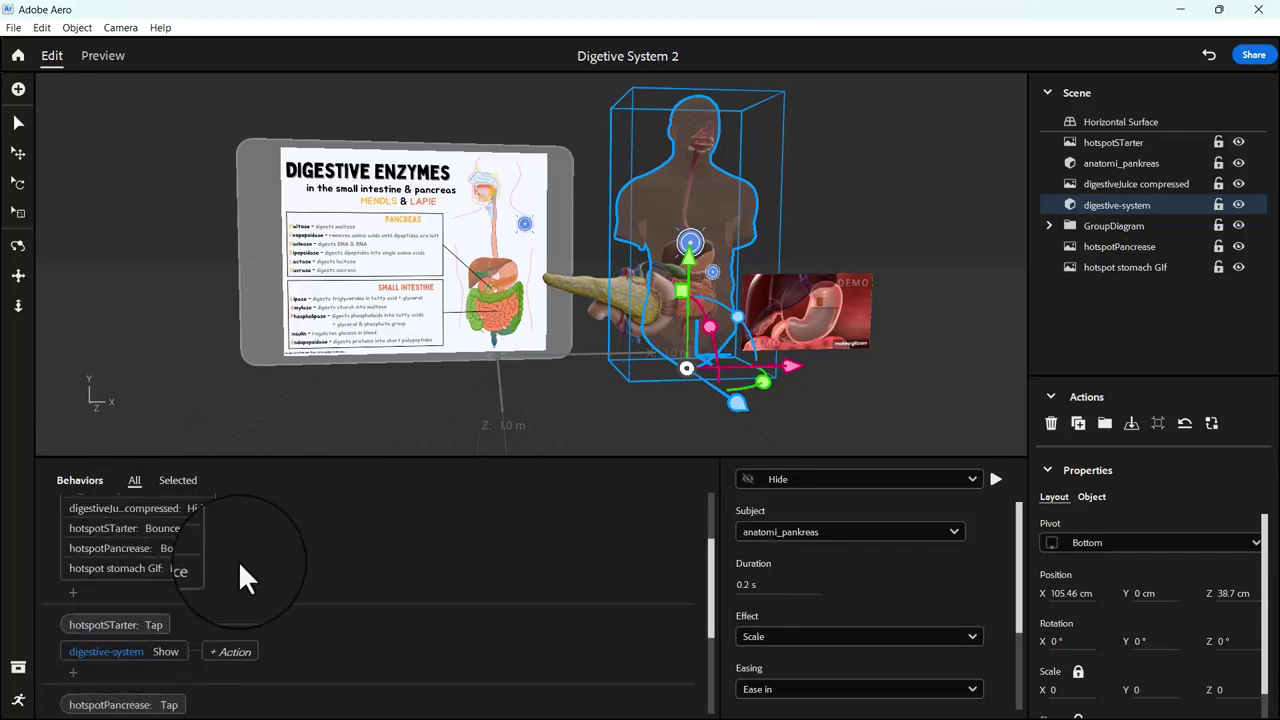
Inspect the starter hotspot's Tap trigger and its digestive-system Show action settings
{"action": "left_click", "coordinate": [123, 625]}
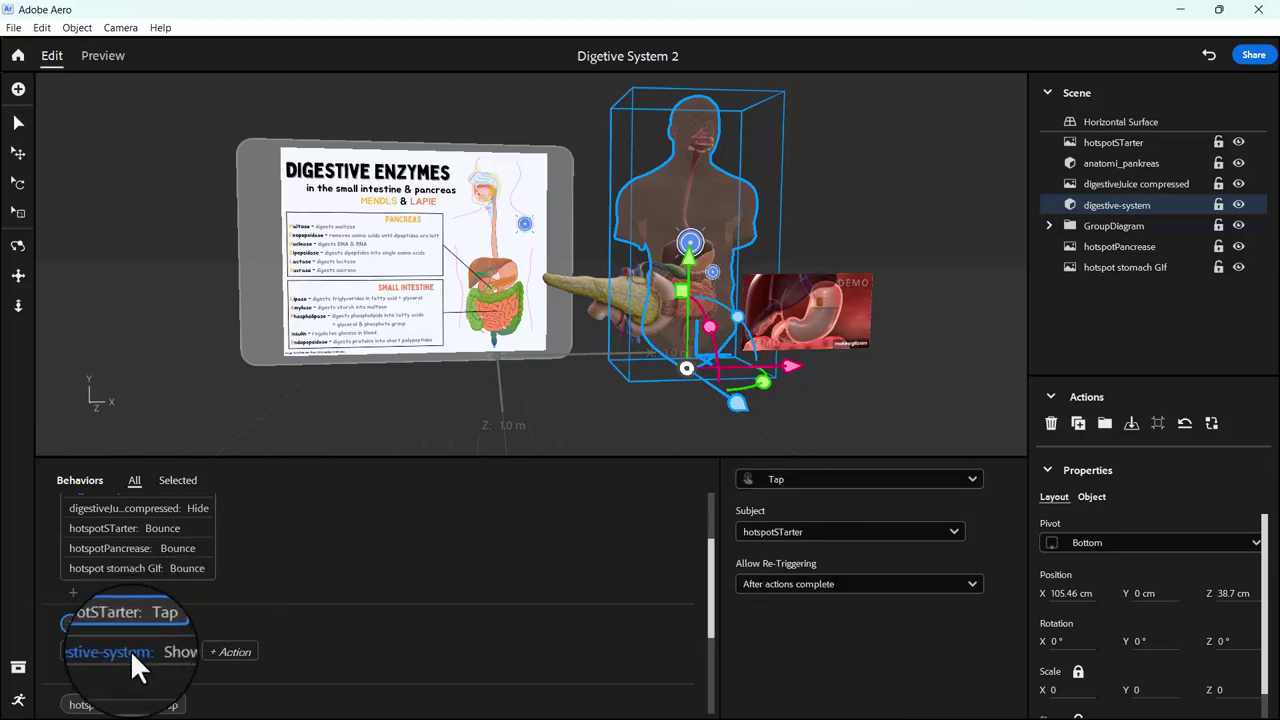
{"action": "left_click", "coordinate": [130, 650]}
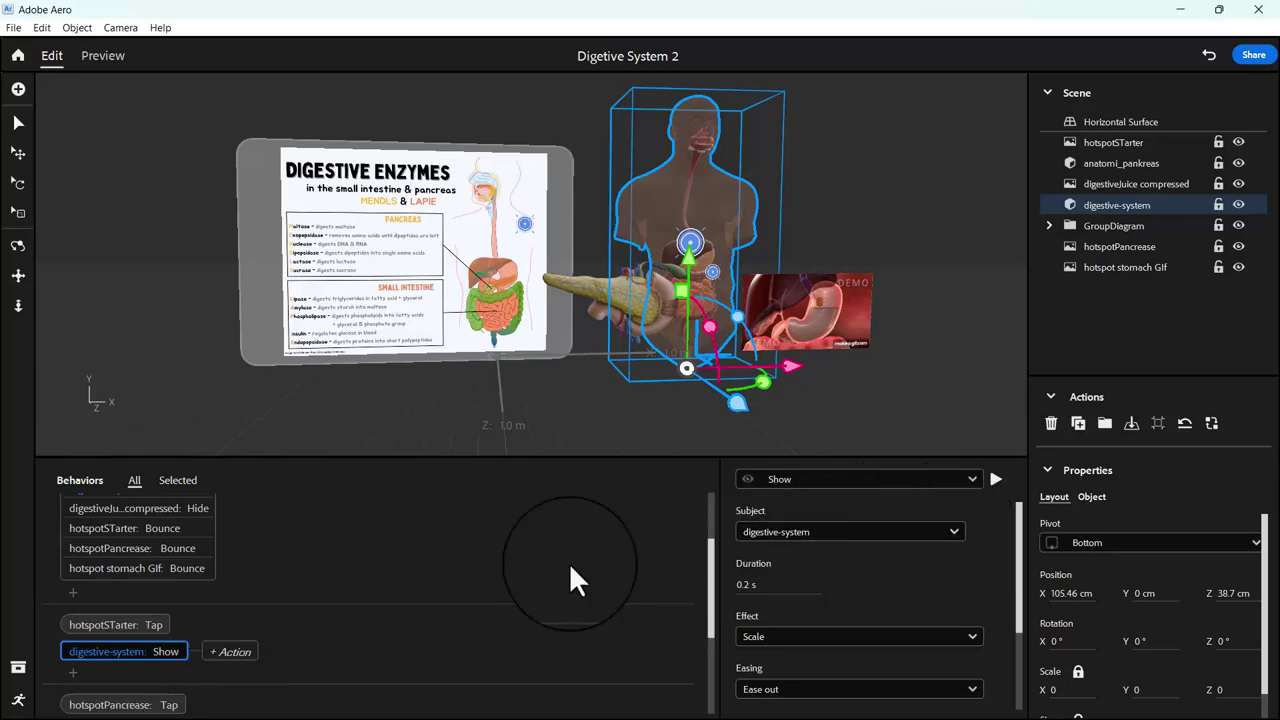
{"action": "scroll", "coordinate": [450, 570], "scroll_direction": "up", "scroll_amount": 2}
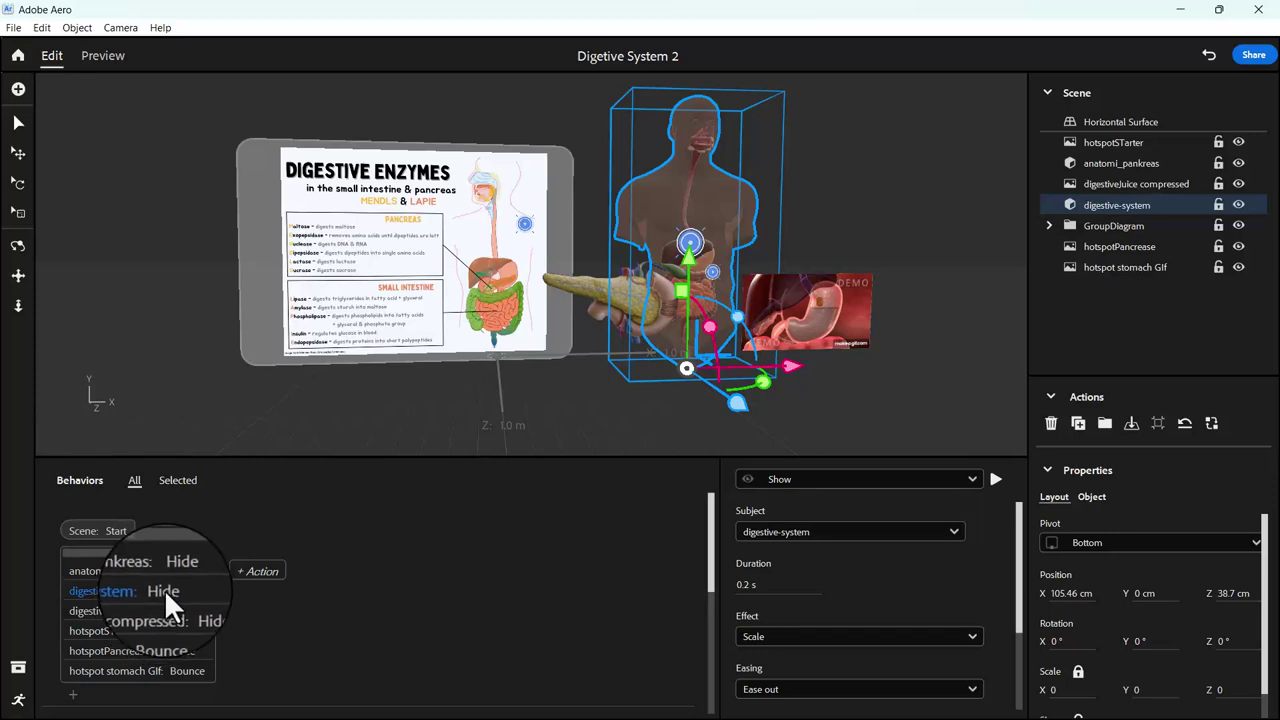
{"action": "scroll", "coordinate": [321, 667], "scroll_direction": "down", "scroll_amount": 5}
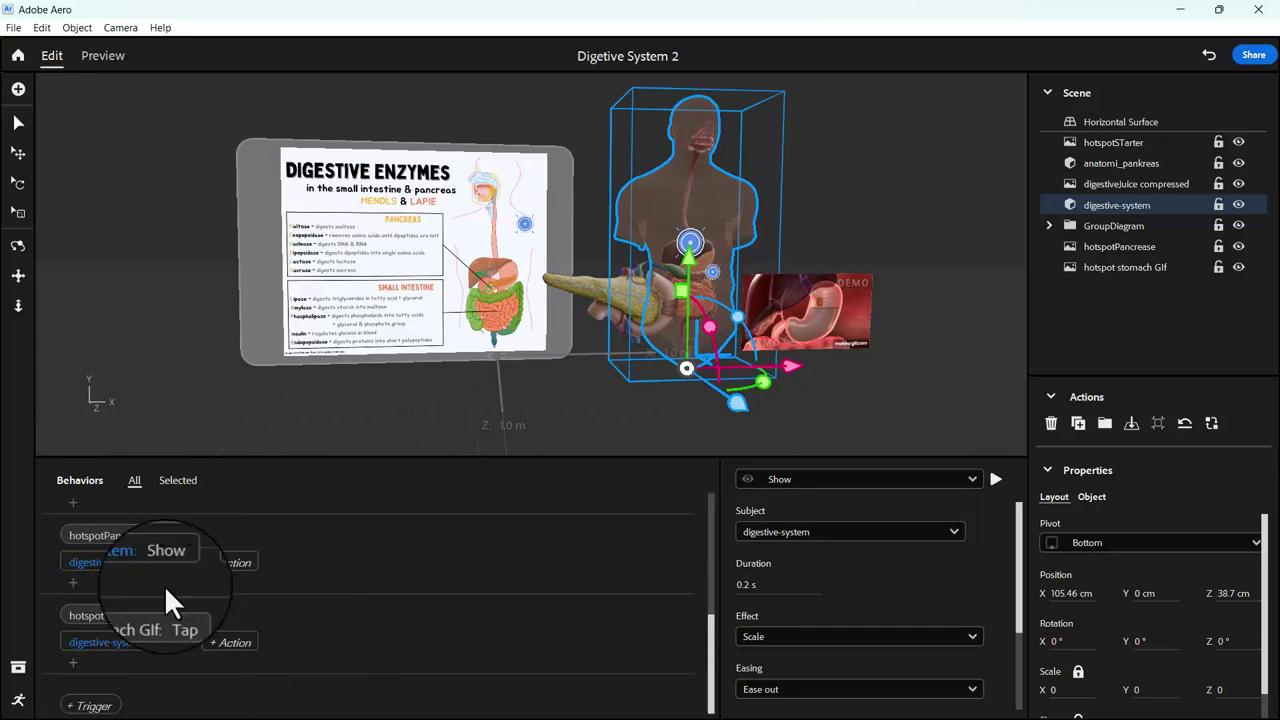
Add a 2-second Y-axis Spin of the digestive system to the pancreas tap and test it
{"action": "left_click", "coordinate": [72, 580]}
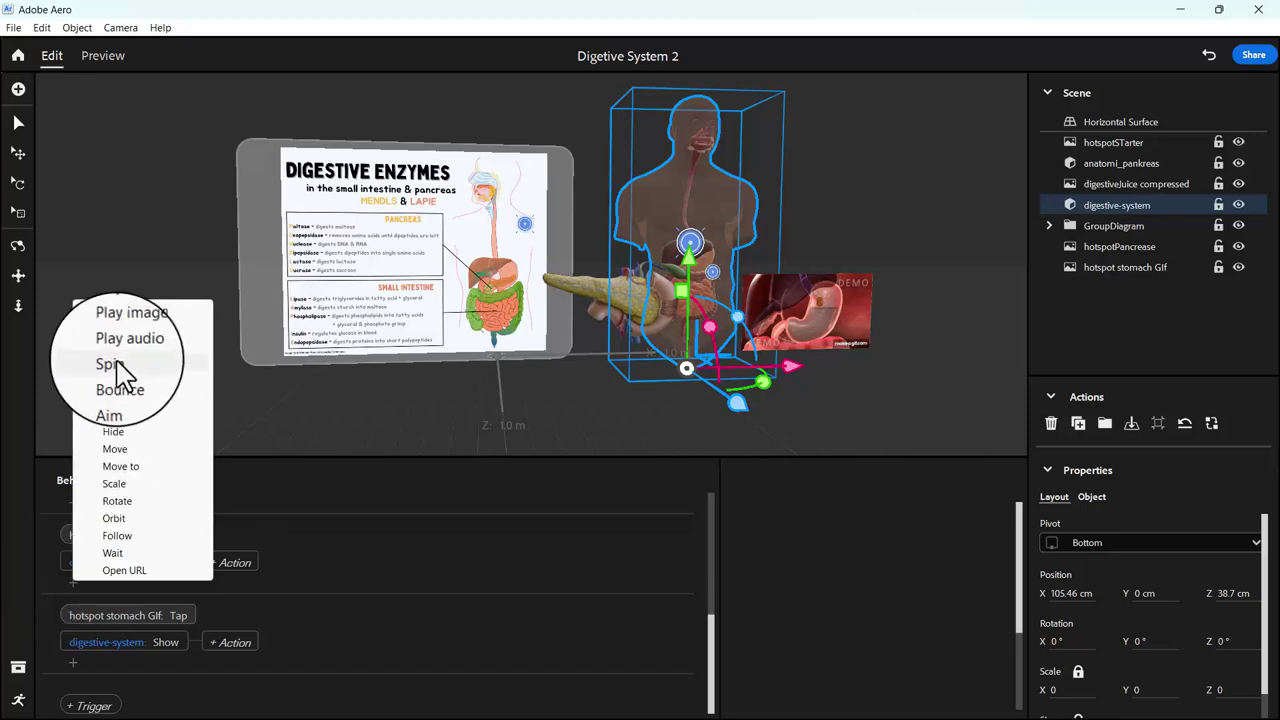
{"action": "left_click", "coordinate": [112, 362]}
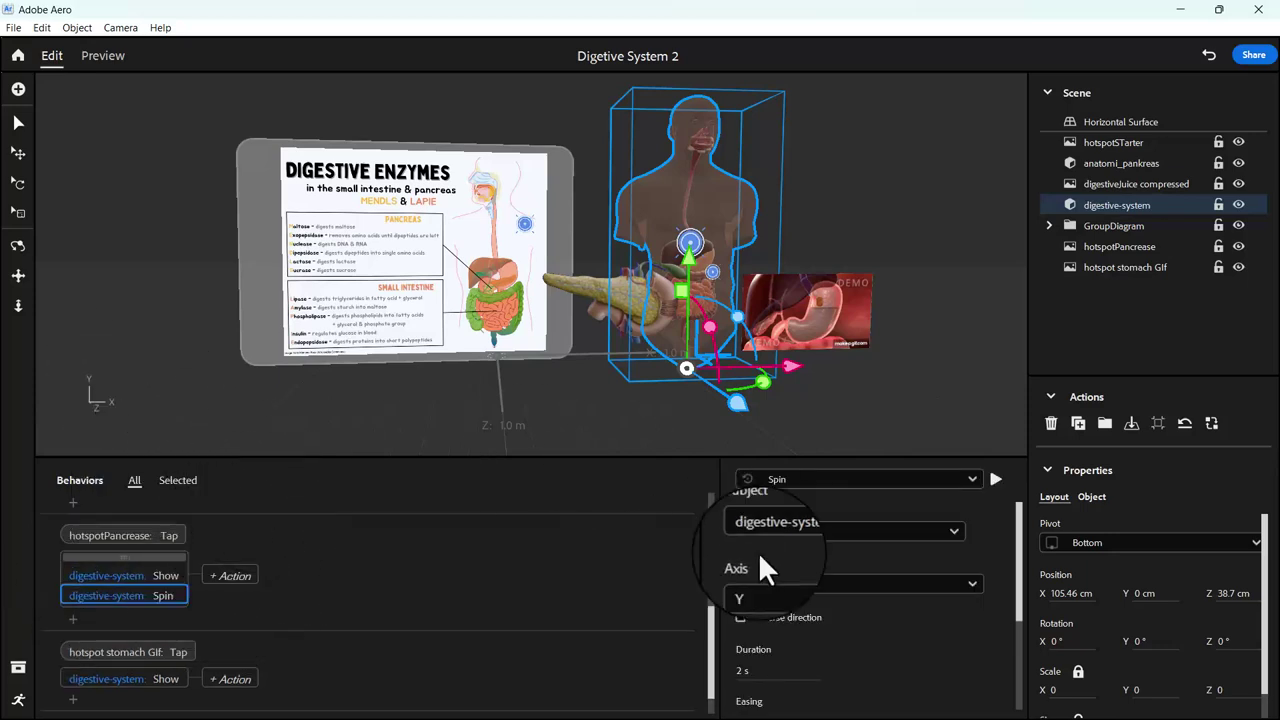
{"action": "scroll", "coordinate": [812, 626], "scroll_direction": "down", "scroll_amount": 3}
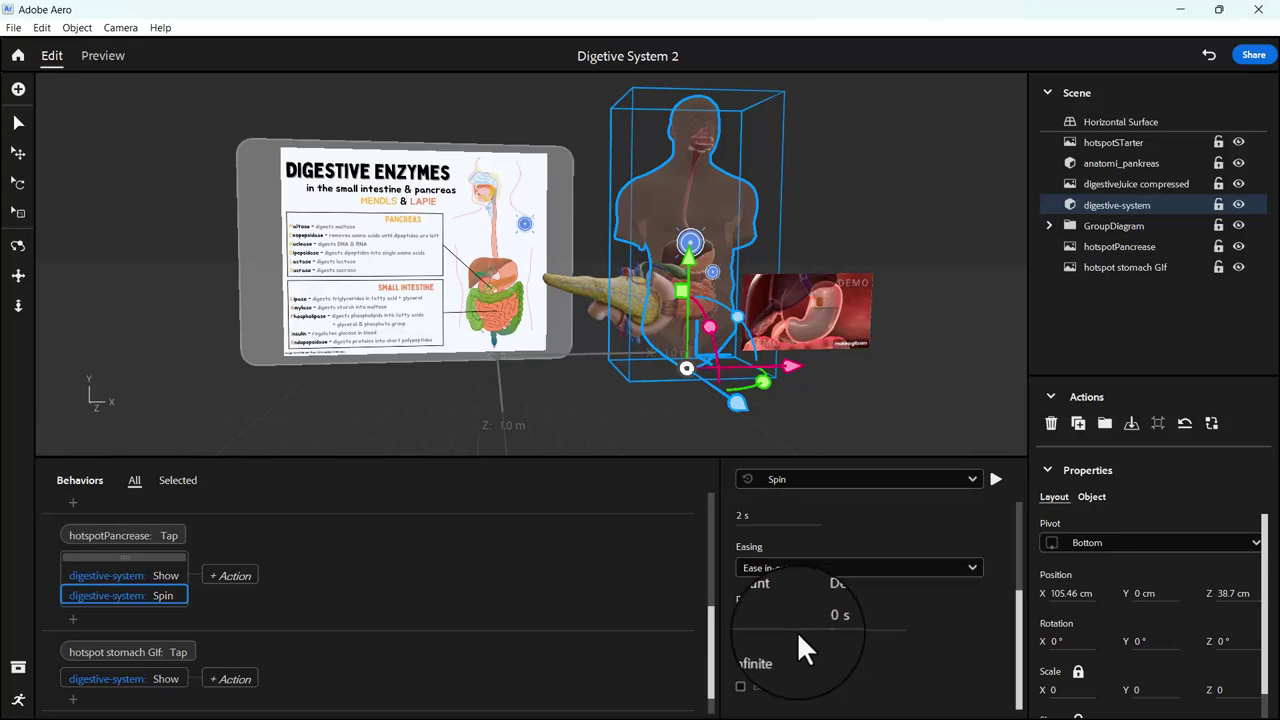
{"action": "mouse_move", "coordinate": [760, 620]}
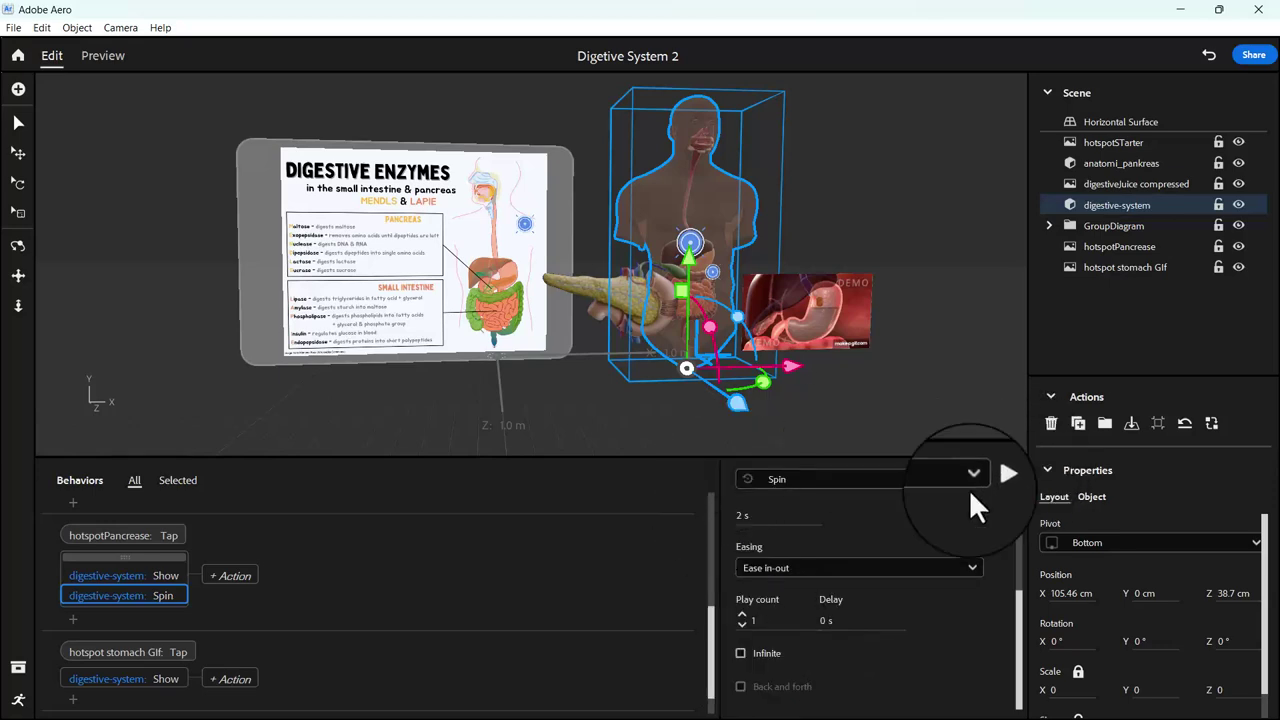
{"action": "left_click", "coordinate": [990, 480]}
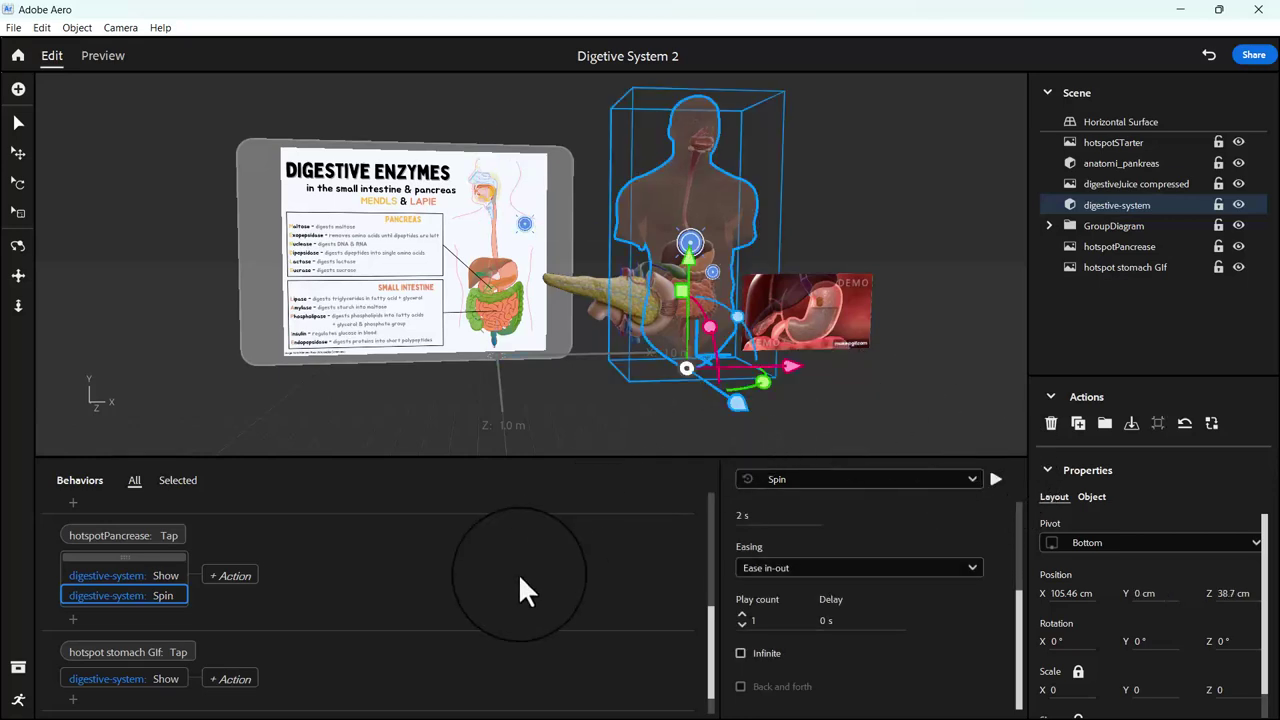
{"action": "left_click", "coordinate": [406, 620]}
{"action": "scroll", "coordinate": [406, 620], "scroll_direction": "up", "scroll_amount": 5}
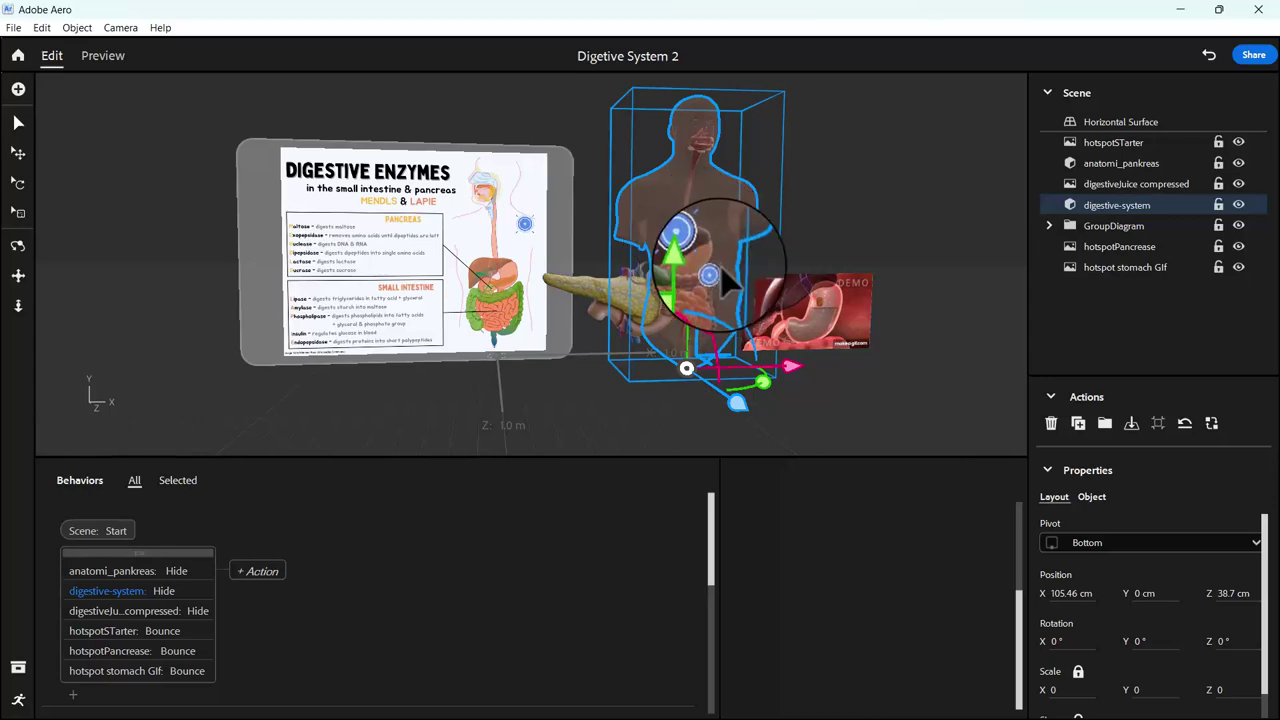
After a quick preview, add a scene-start Hide action for hotspotPancrease
{"action": "left_click", "coordinate": [103, 54]}
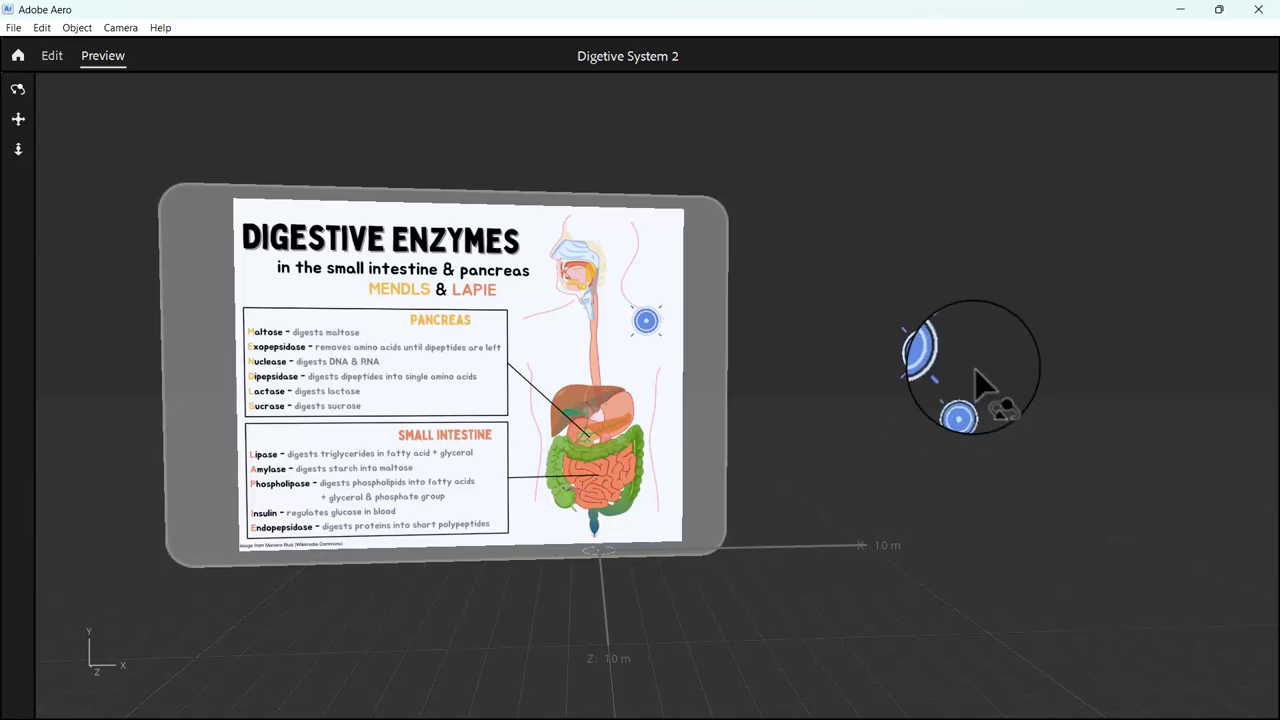
{"action": "left_click", "coordinate": [55, 57]}
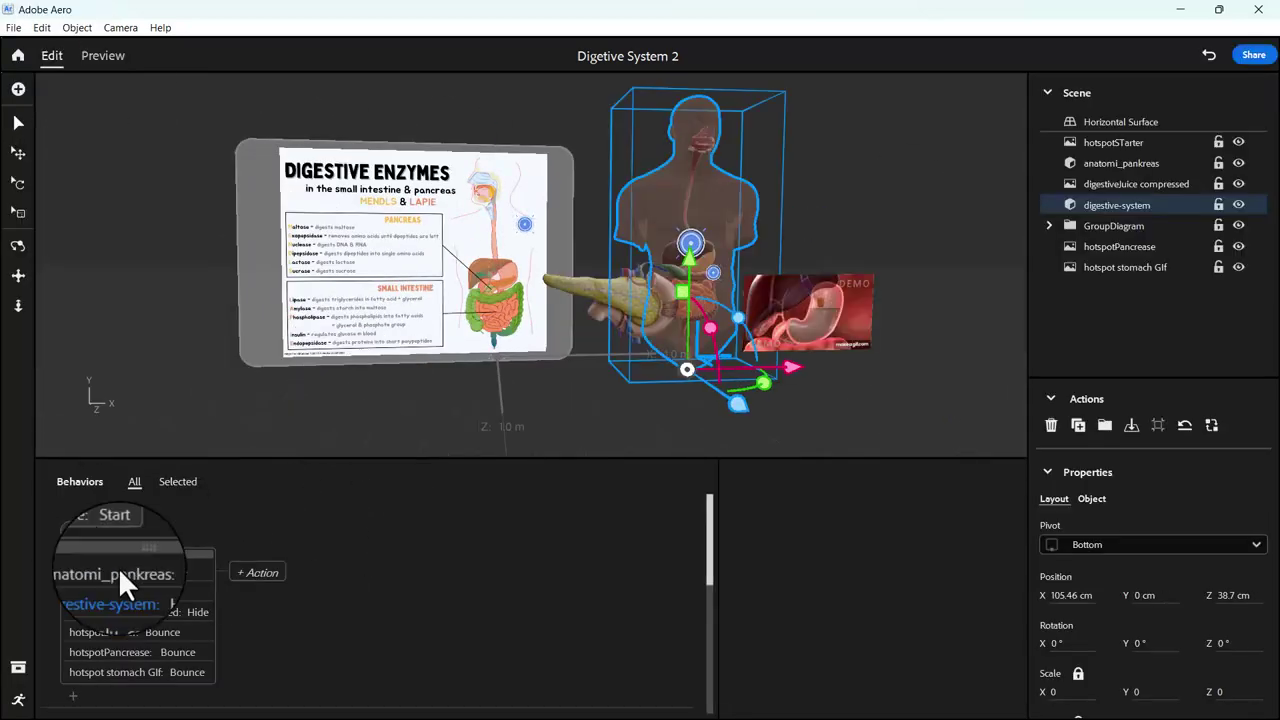
{"action": "left_click", "coordinate": [947, 360]}
{"action": "left_click", "coordinate": [692, 246]}
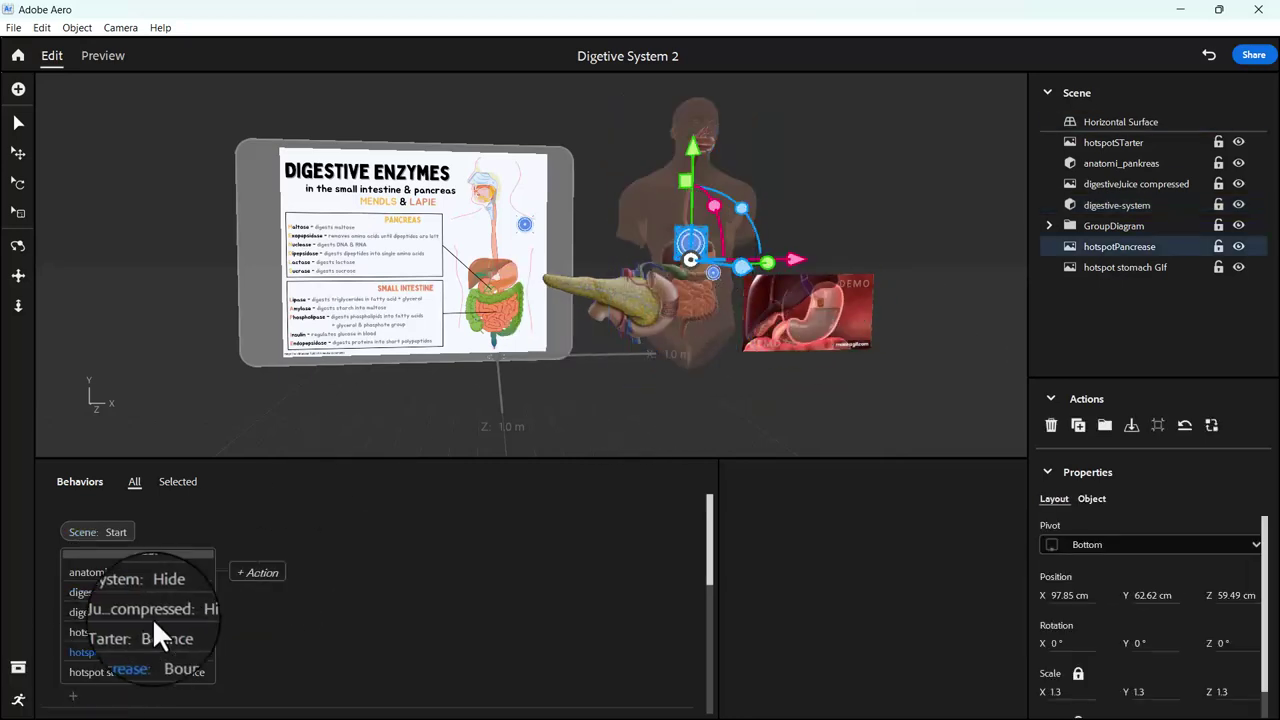
{"action": "left_click", "coordinate": [74, 696]}
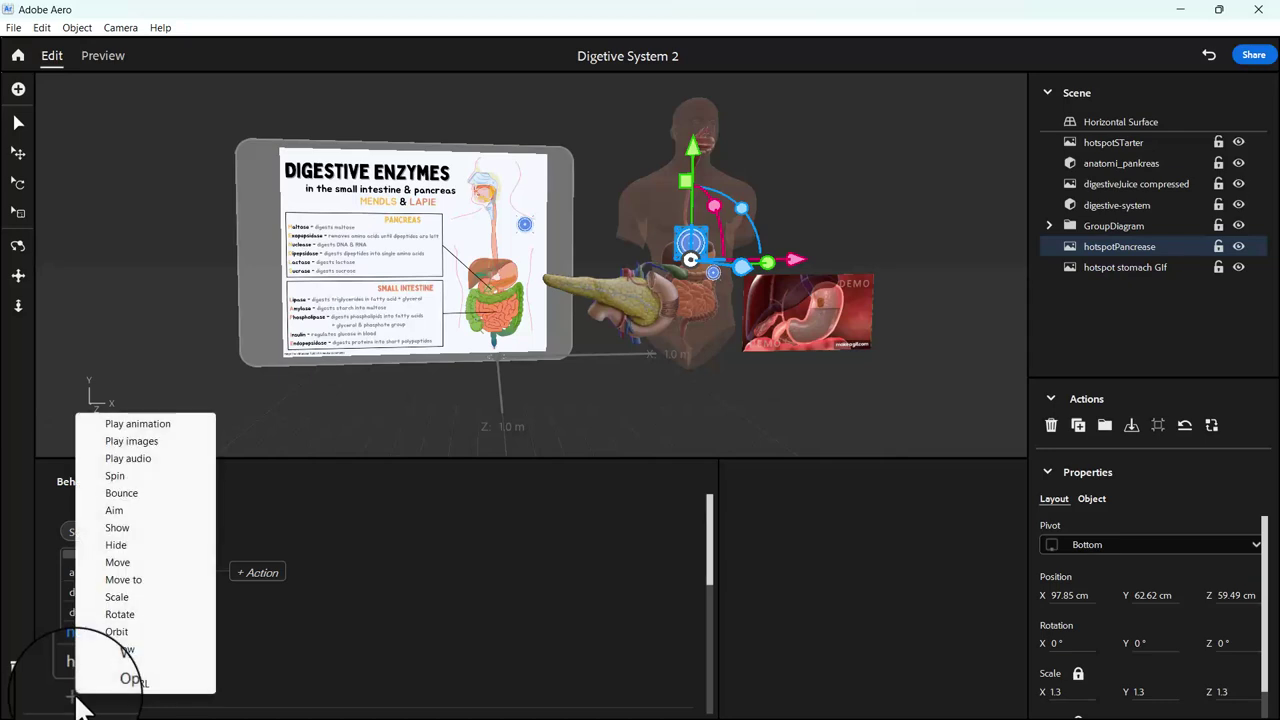
{"action": "left_click", "coordinate": [134, 550]}
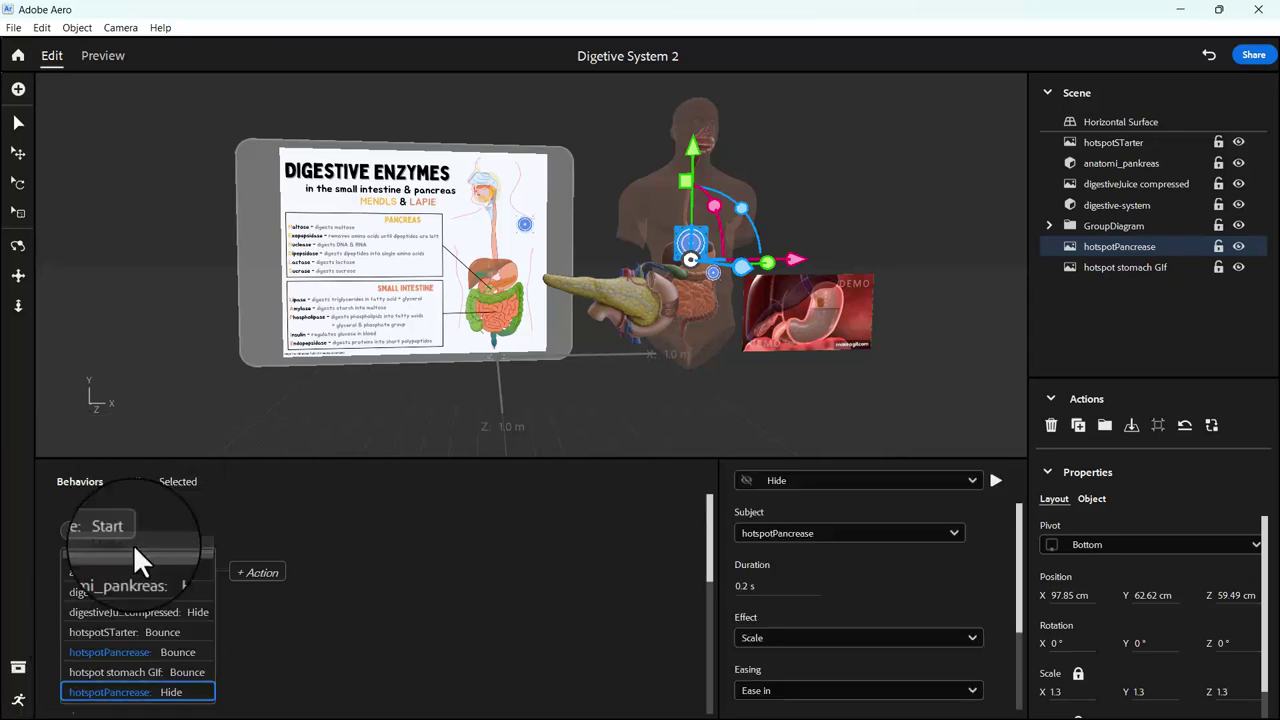
Add a scene-start Hide action for the hotspot stomach Gif
{"action": "left_click", "coordinate": [732, 330]}
{"action": "left_click", "coordinate": [720, 275]}
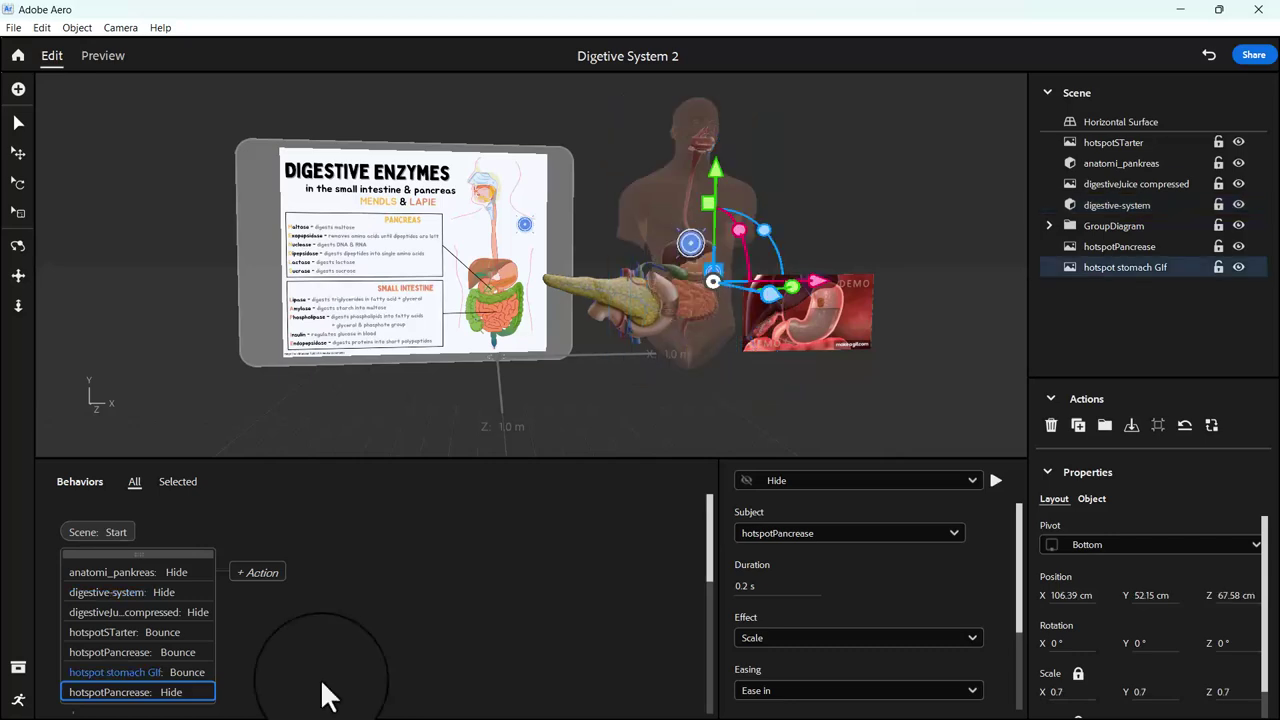
{"action": "scroll", "coordinate": [160, 667], "scroll_direction": "down", "scroll_amount": 5}
{"action": "scroll", "coordinate": [85, 579], "scroll_direction": "up", "scroll_amount": 3}
{"action": "scroll", "coordinate": [85, 578], "scroll_direction": "up", "scroll_amount": 3}
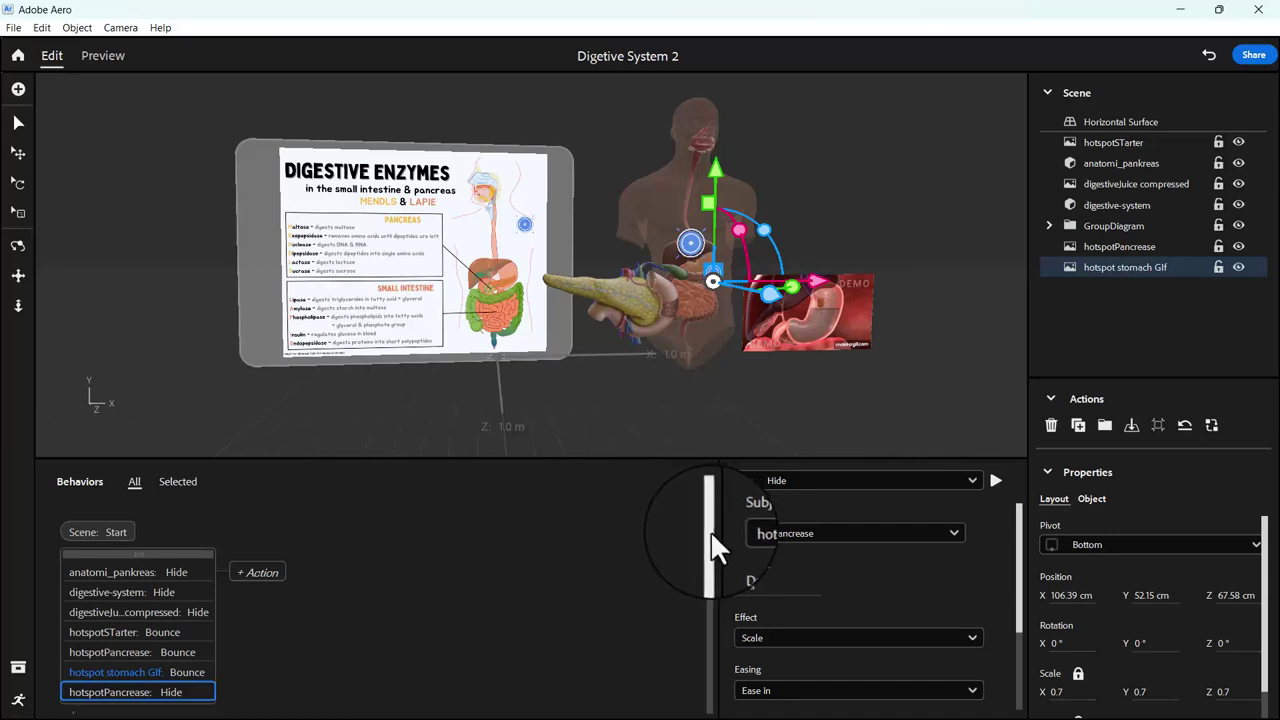
{"action": "left_click_drag", "start_coordinate": [708, 532], "coordinate": [710, 566]}
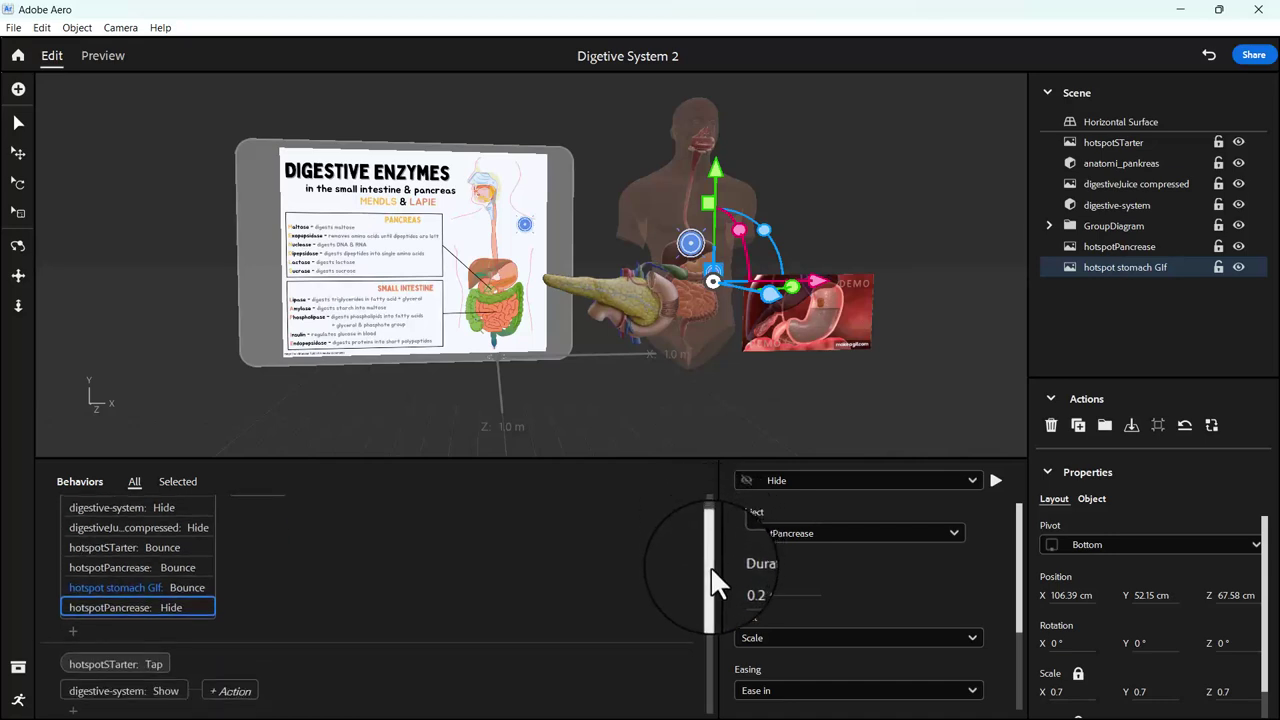
{"action": "left_click", "coordinate": [73, 629]}
{"action": "left_click", "coordinate": [125, 481]}
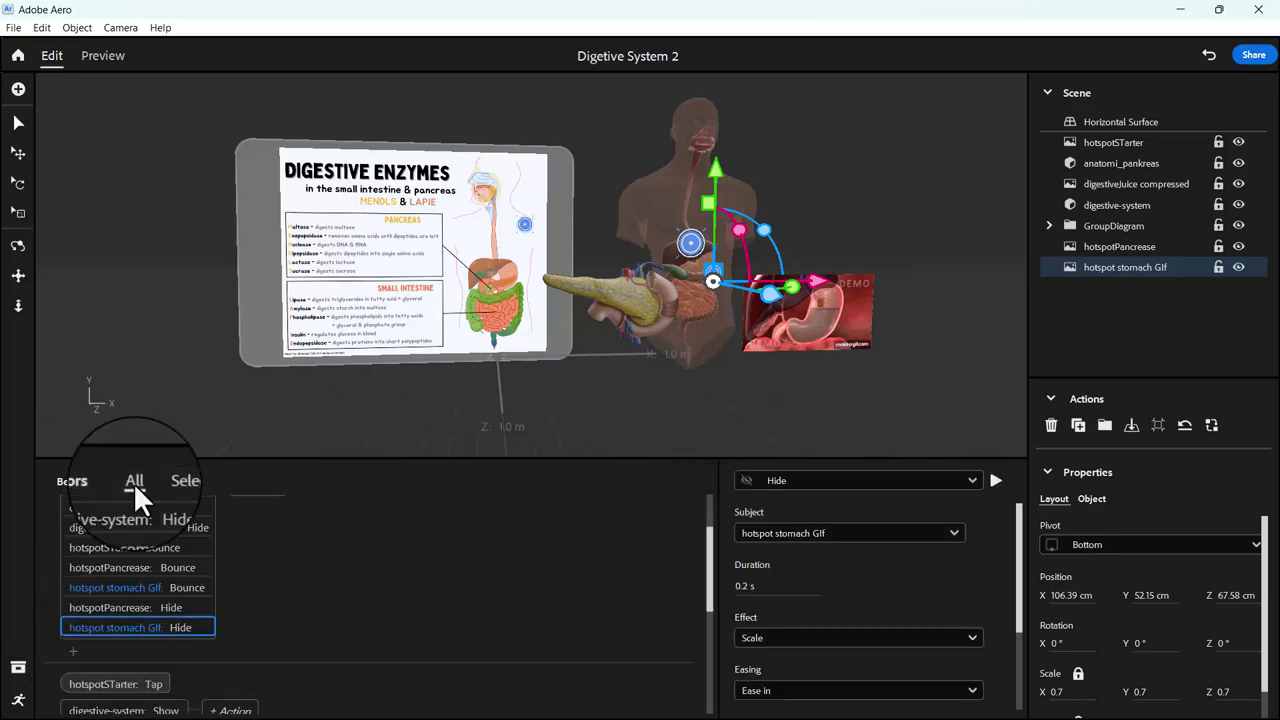
{"action": "left_click", "coordinate": [494, 610]}
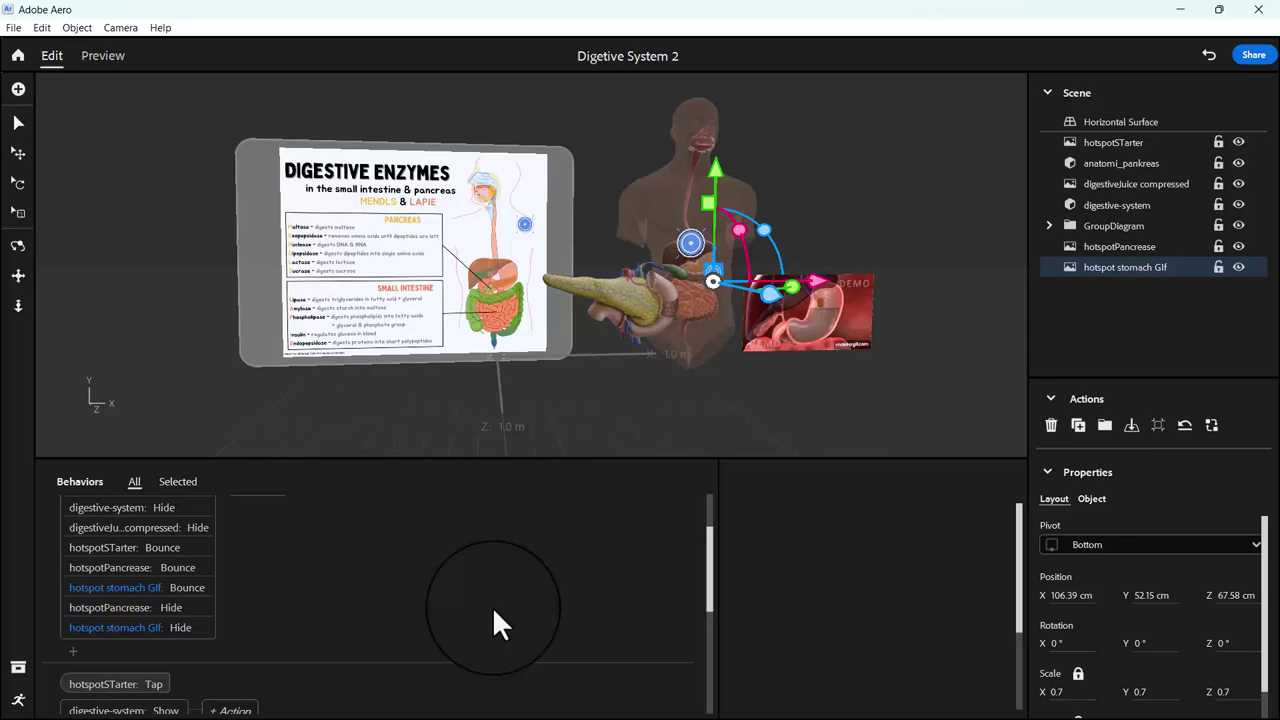
{"action": "left_click", "coordinate": [115, 58]}
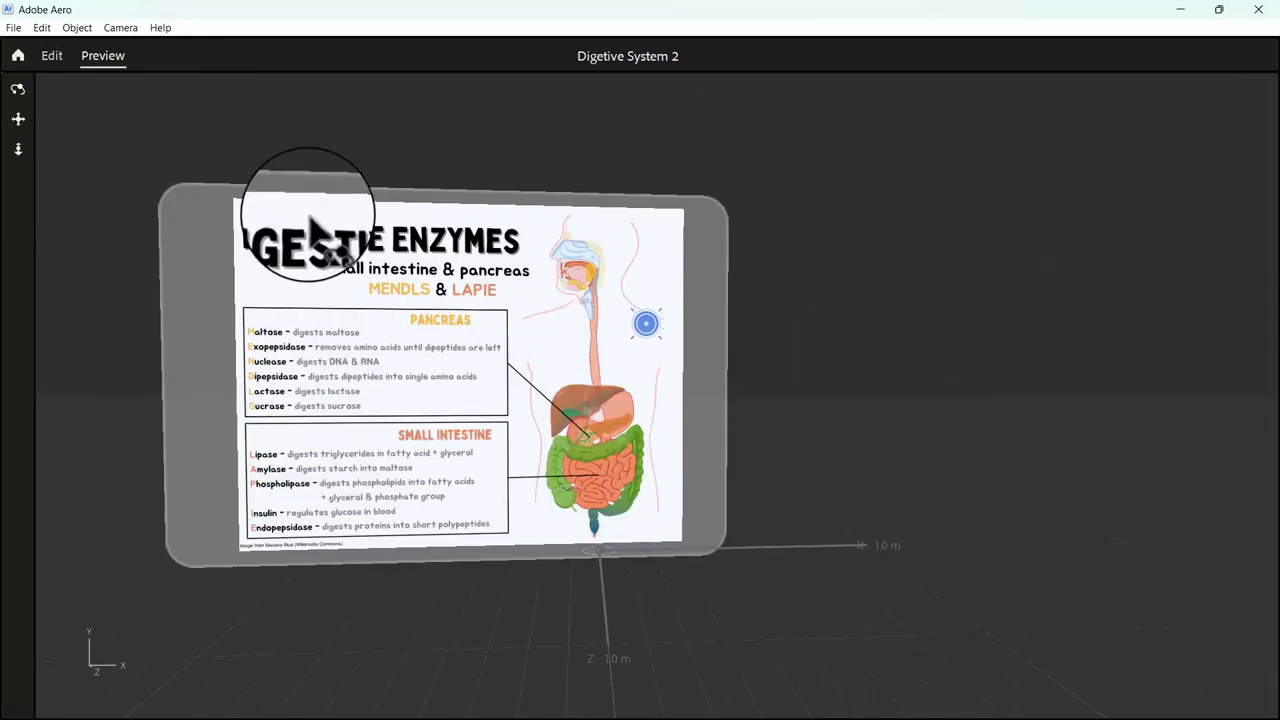
{"action": "left_click", "coordinate": [60, 57]}
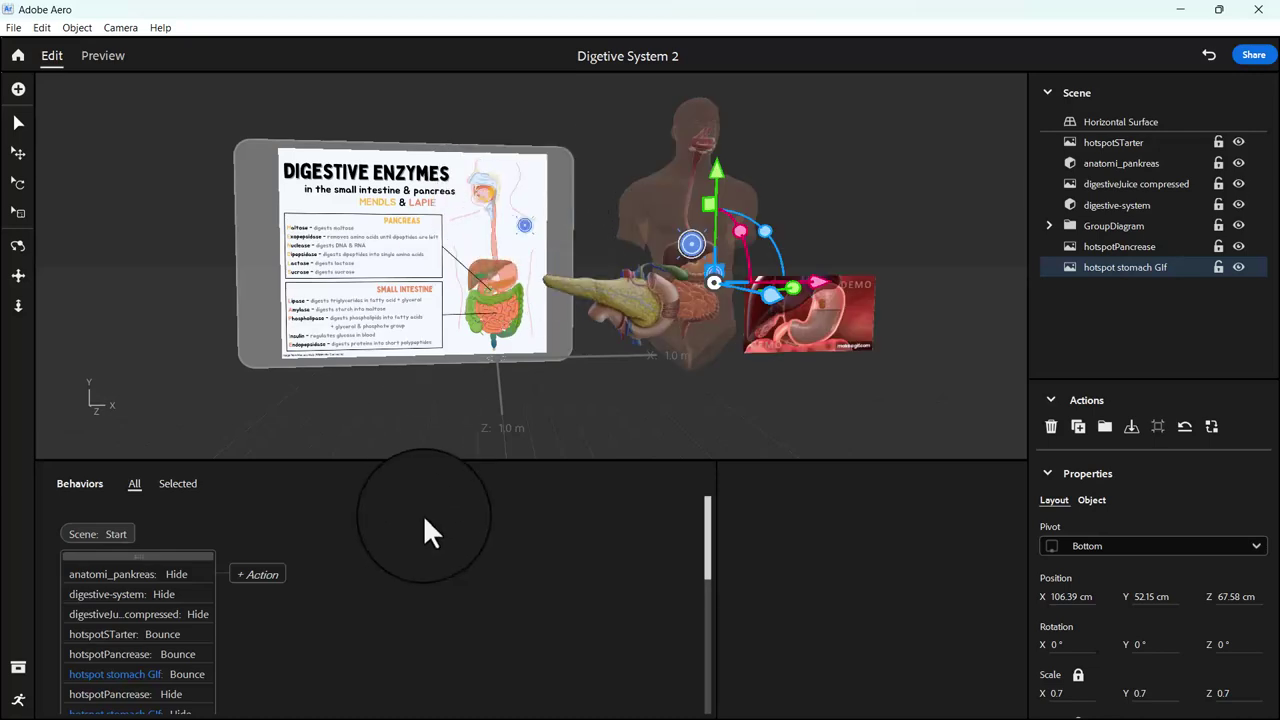
{"action": "scroll", "coordinate": [420, 518], "scroll_direction": "down", "scroll_amount": 10}
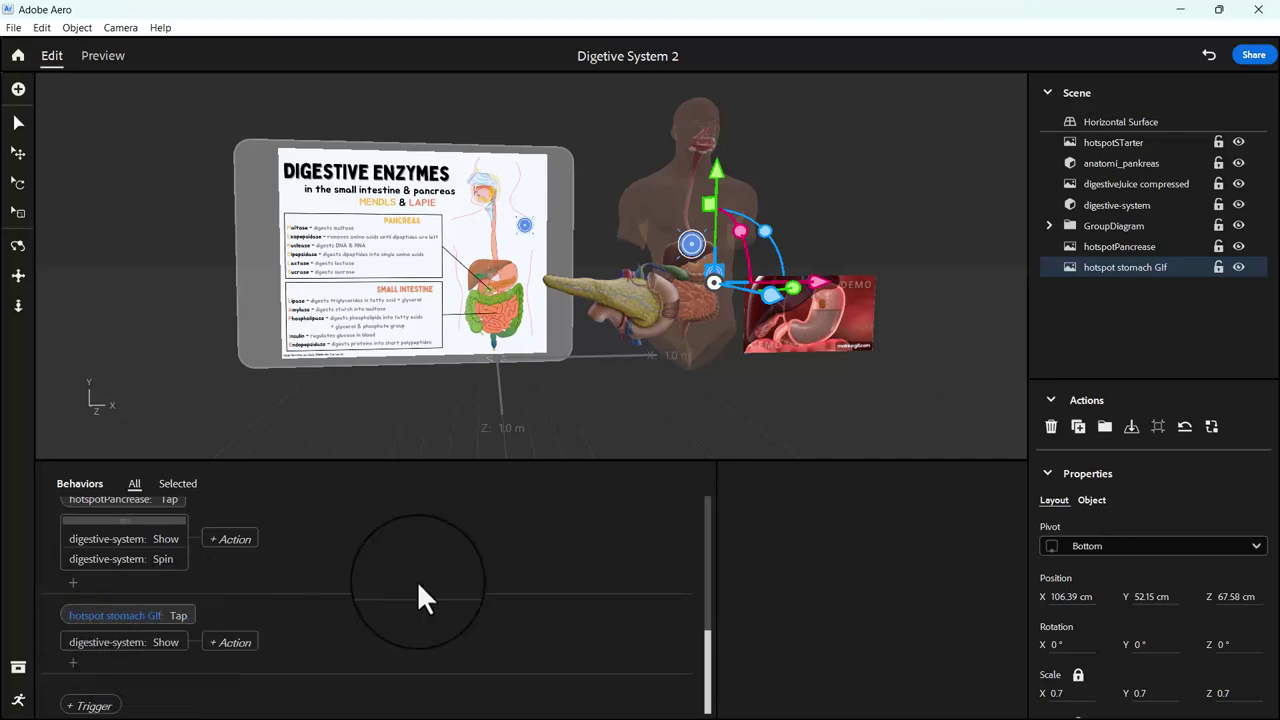
{"action": "left_click_drag", "start_coordinate": [708, 665], "coordinate": [700, 580]}
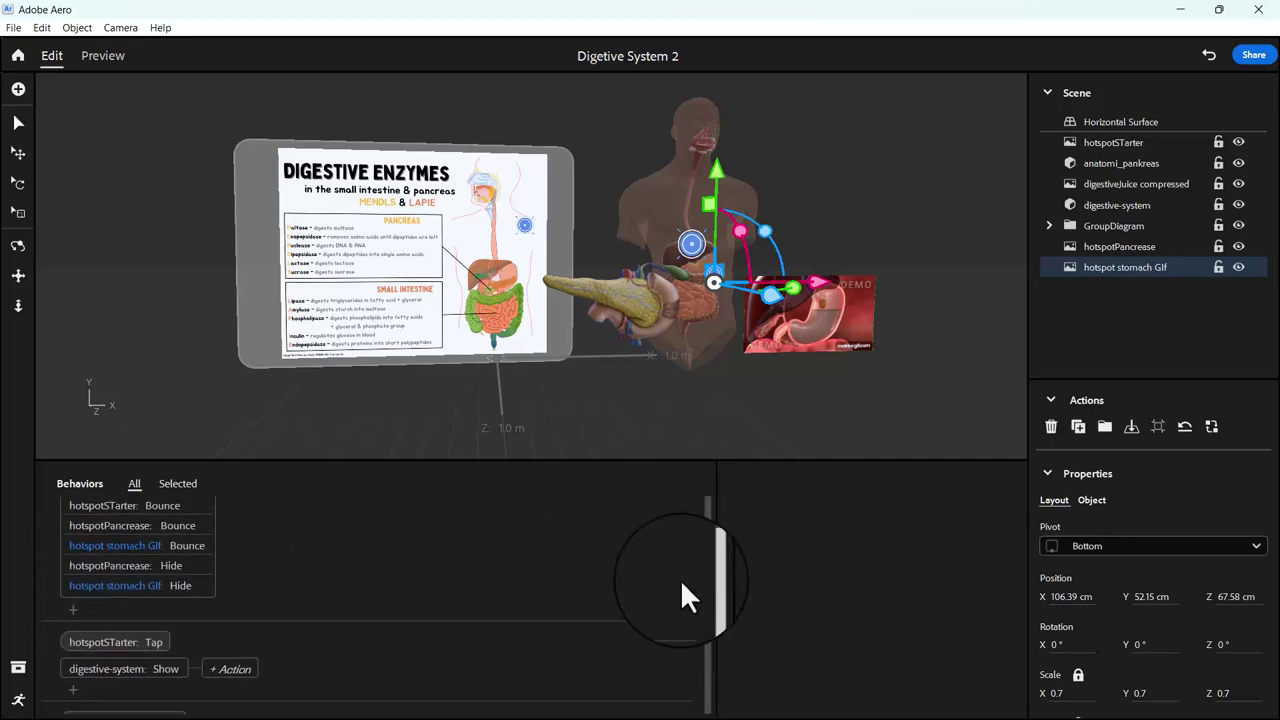
{"action": "left_click_drag", "start_coordinate": [704, 574], "coordinate": [731, 642]}
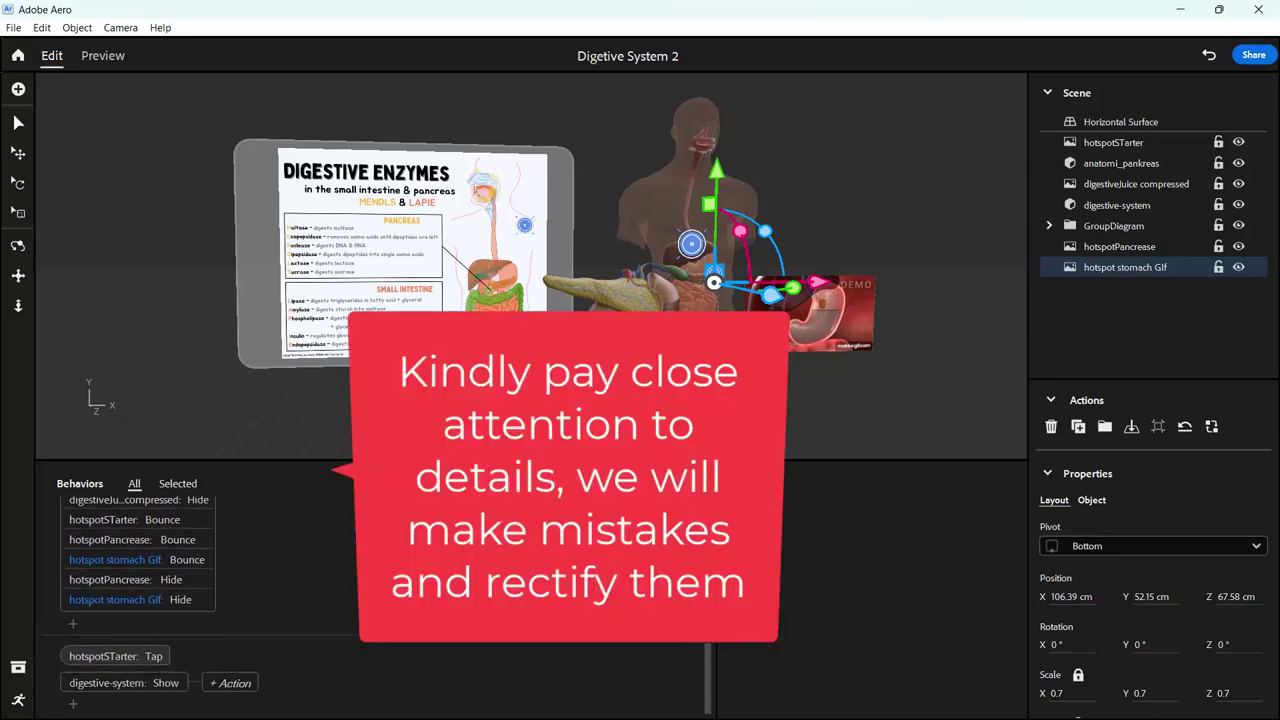
{"action": "scroll", "coordinate": [728, 640], "scroll_direction": "down", "scroll_amount": 2}
{"action": "scroll", "coordinate": [725, 630], "scroll_direction": "up", "scroll_amount": 2}
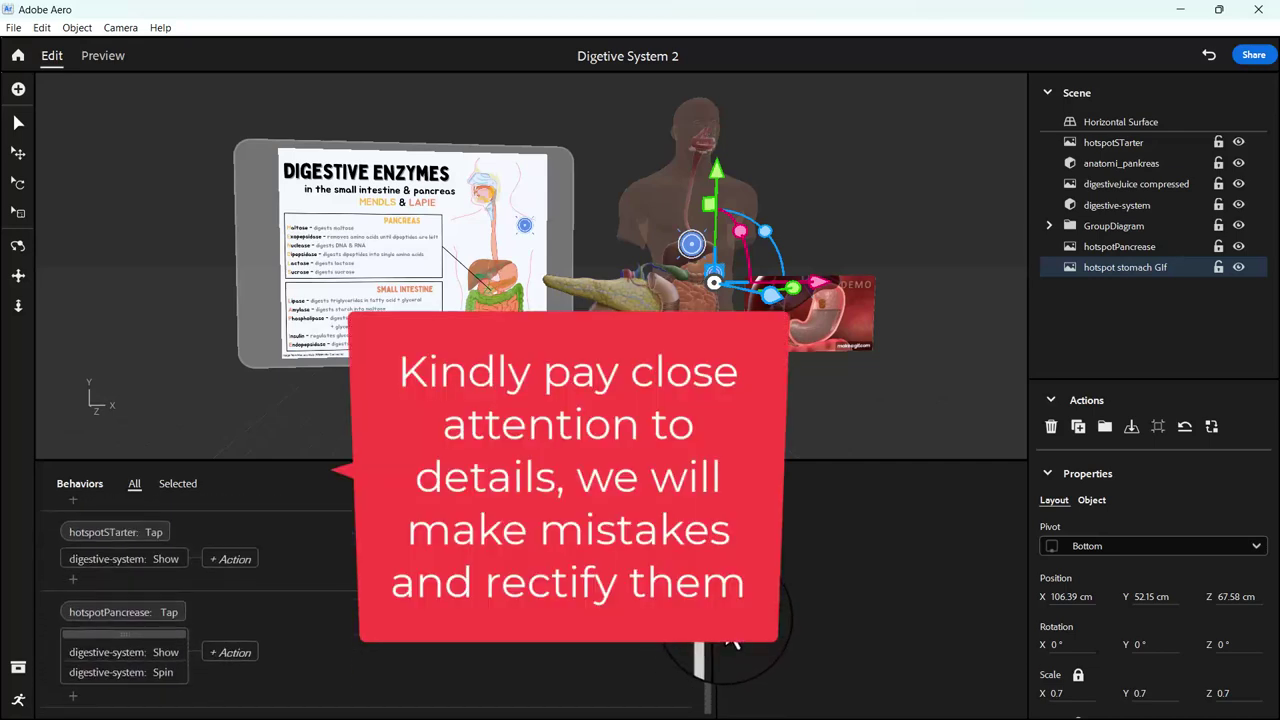
{"action": "scroll", "coordinate": [730, 635], "scroll_direction": "down", "scroll_amount": 2}
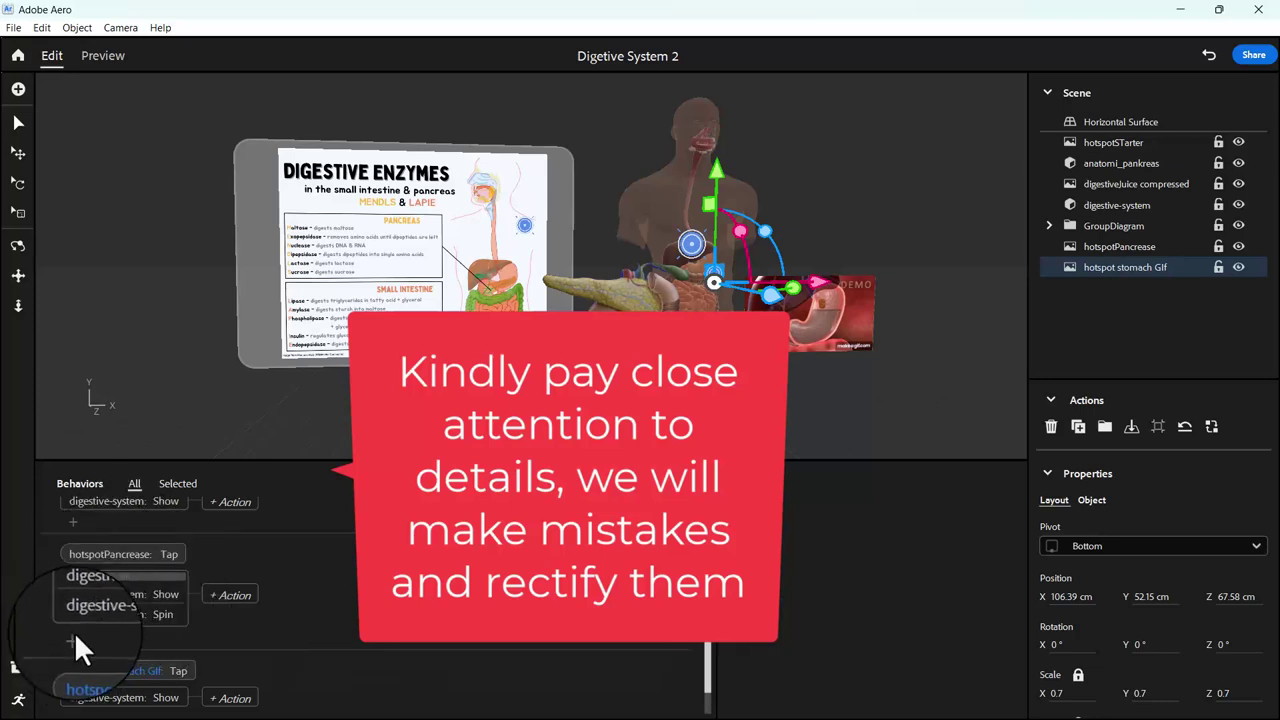
Add a 0.2-second scale-in Show of hotspot stomach Gif to the pancreas tap
{"action": "left_click", "coordinate": [72, 636]}
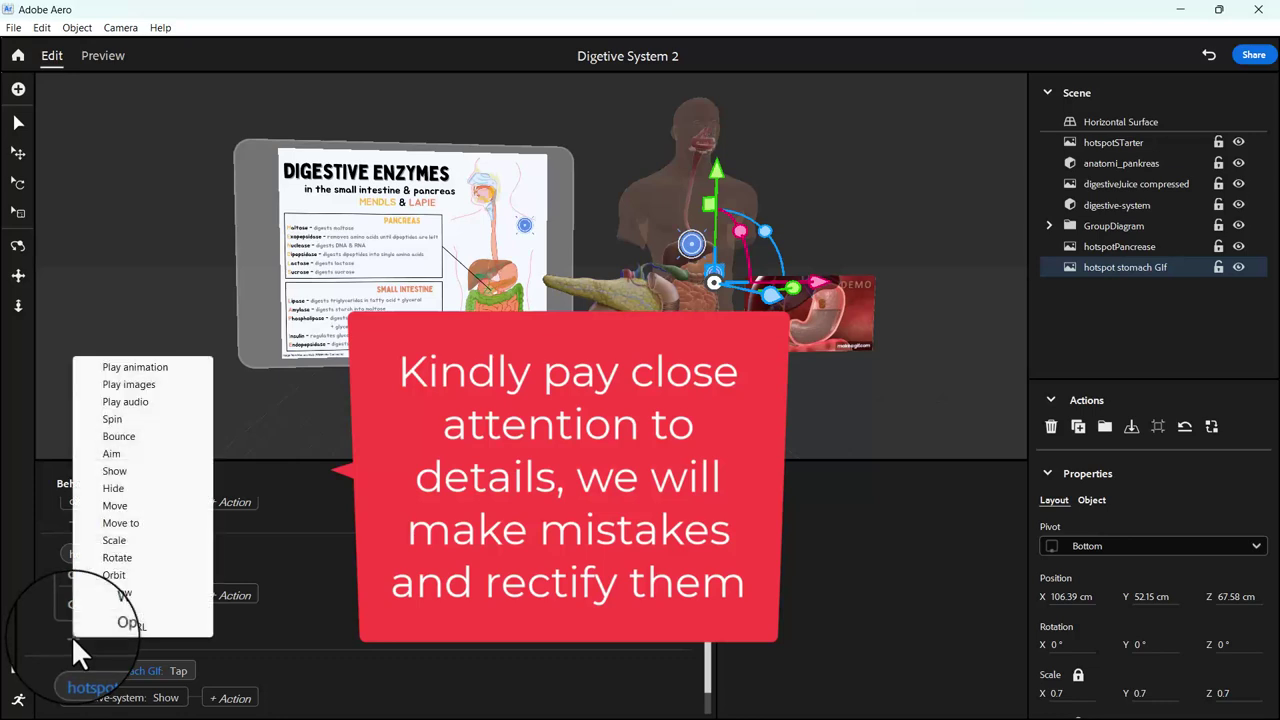
{"action": "left_click", "coordinate": [133, 472]}
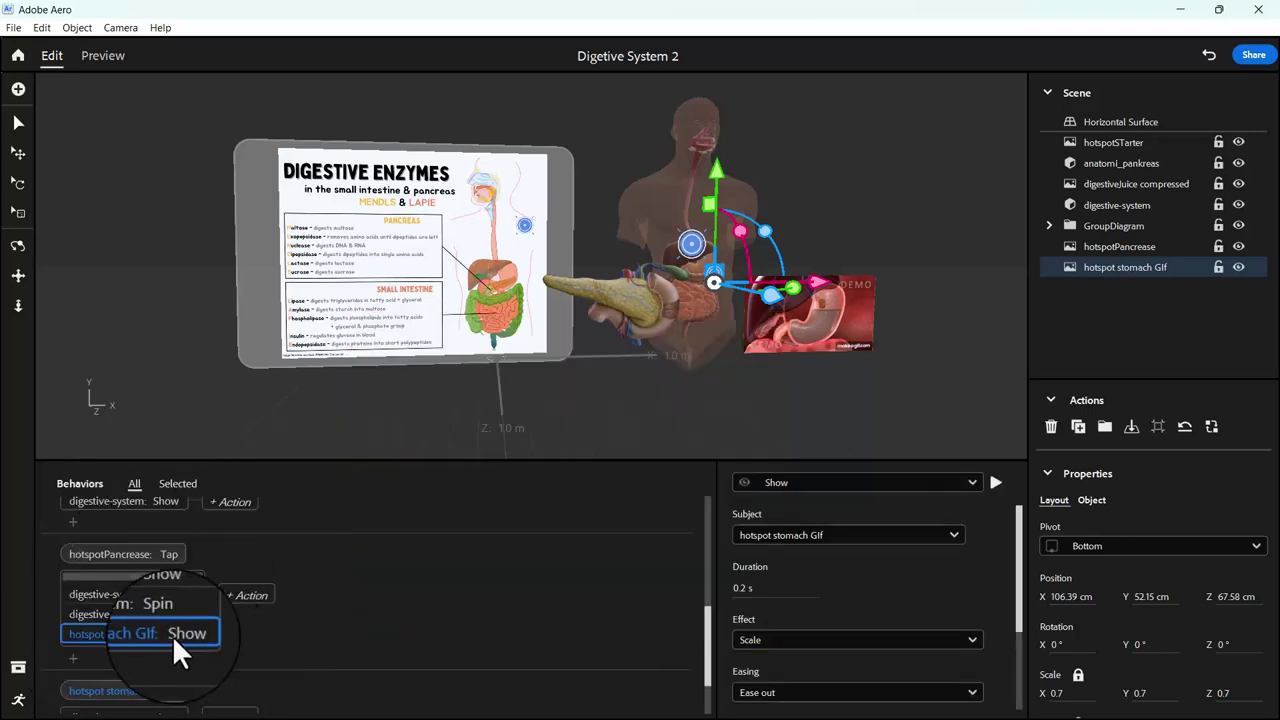
{"action": "left_click", "coordinate": [695, 256]}
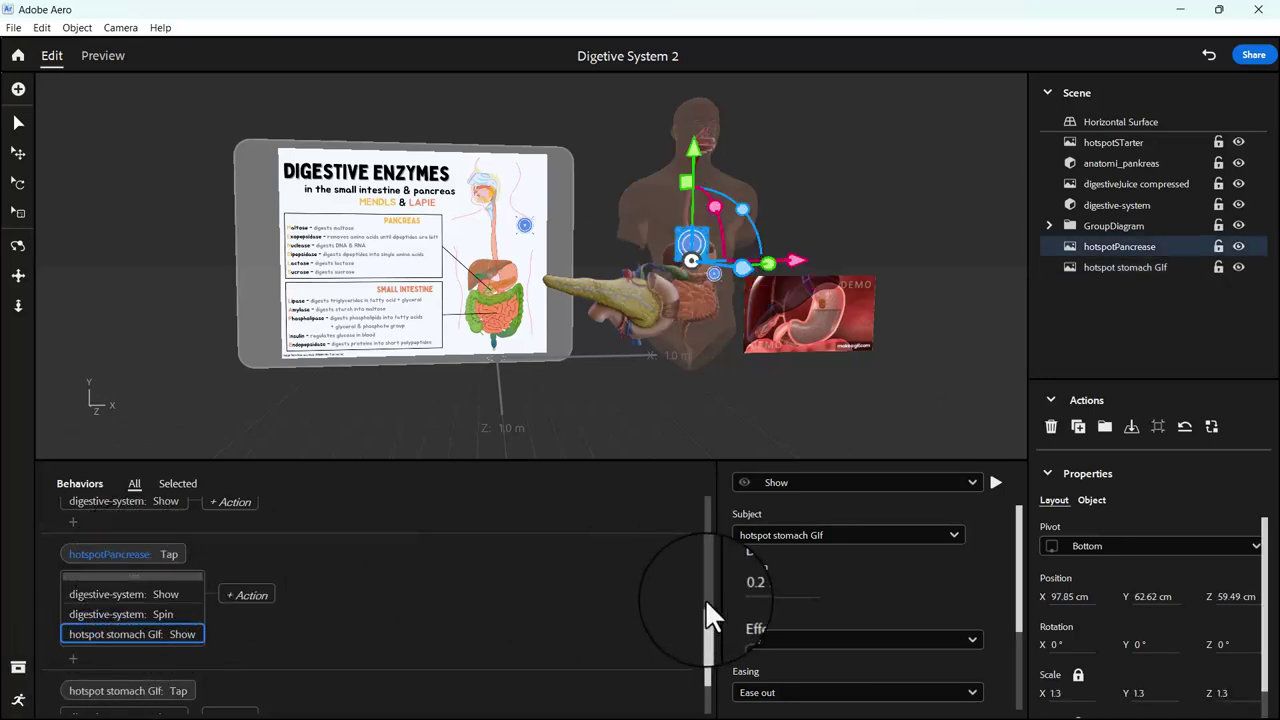
{"action": "mouse_move", "coordinate": [708, 635]}
{"action": "left_mouse_down"}
{"action": "mouse_move", "coordinate": [703, 580]}
{"action": "mouse_move", "coordinate": [716, 590]}
{"action": "left_mouse_up"}
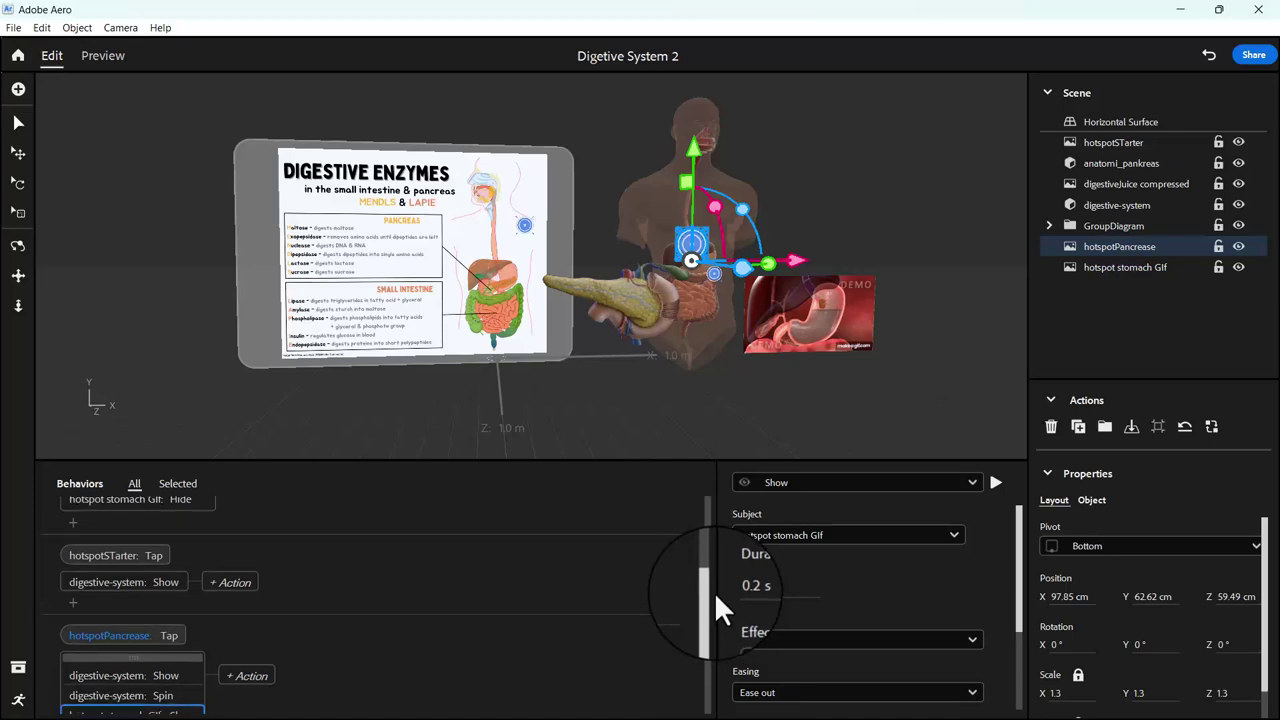
{"action": "mouse_move", "coordinate": [714, 586]}
{"action": "left_mouse_down"}
{"action": "mouse_move", "coordinate": [727, 668]}
{"action": "mouse_move", "coordinate": [722, 620]}
{"action": "left_mouse_up"}
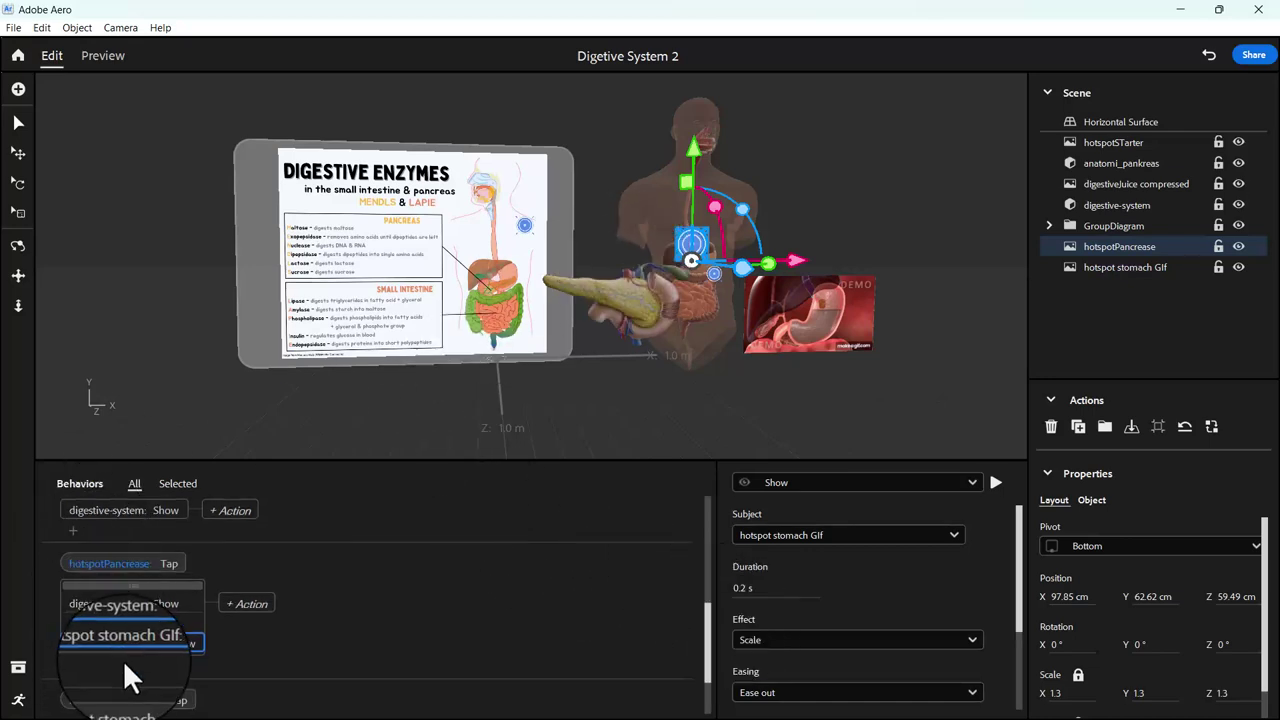
Move the digestive-system Spin and stomach GIF Show actions under the hotspotSTarter tap
{"action": "left_click", "coordinate": [123, 621]}
{"action": "left_click_drag", "start_coordinate": [123, 621], "coordinate": [130, 520]}
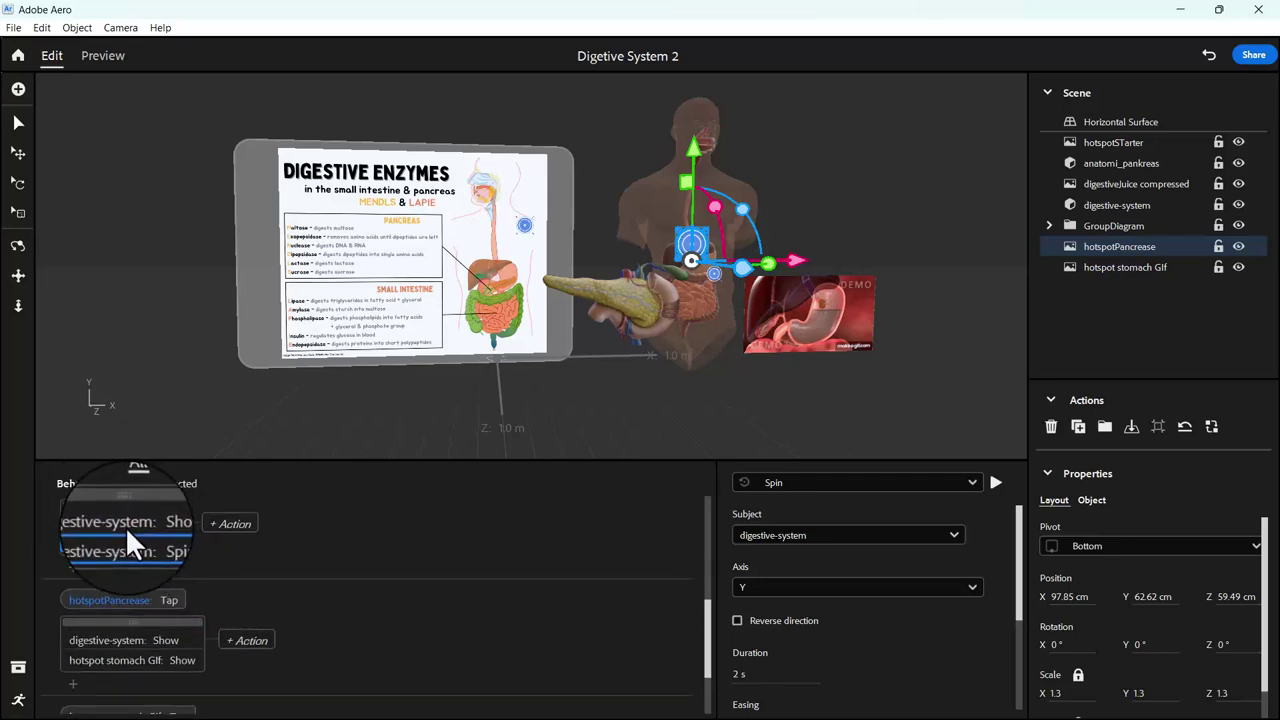
{"action": "scroll", "coordinate": [125, 526], "scroll_direction": "up", "scroll_amount": 3}
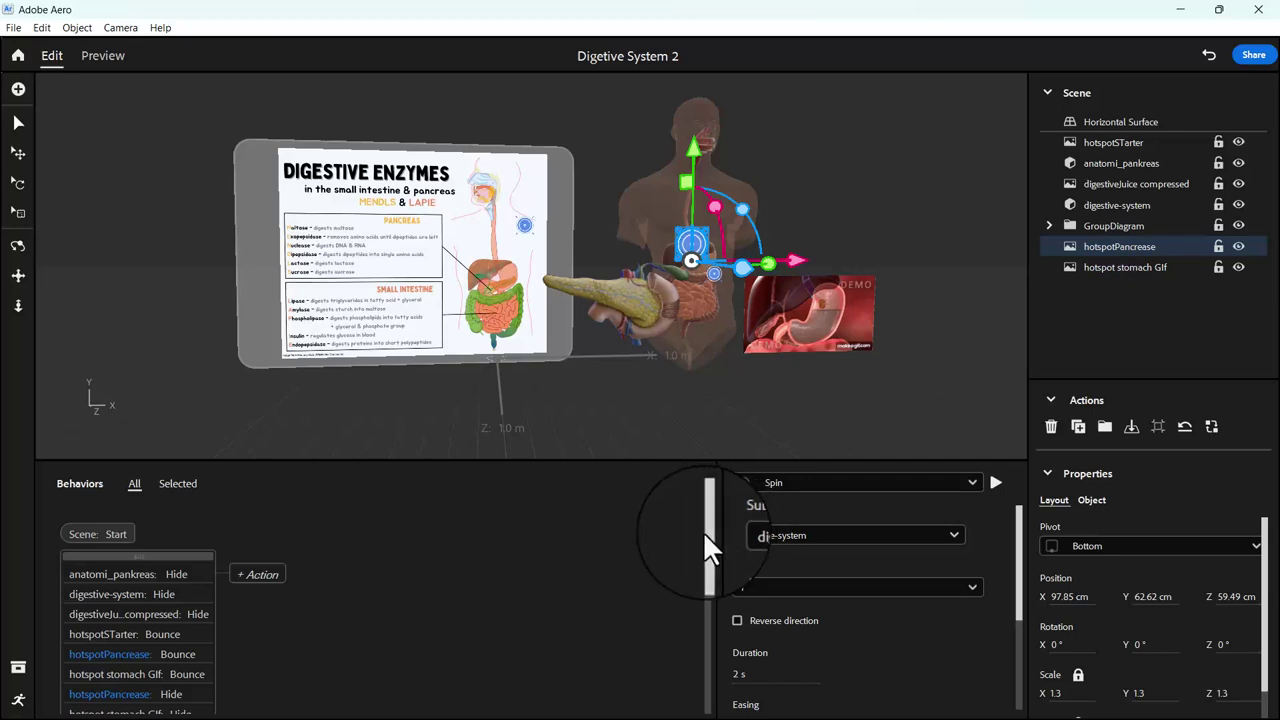
{"action": "left_click_drag", "start_coordinate": [707, 537], "coordinate": [727, 615]}
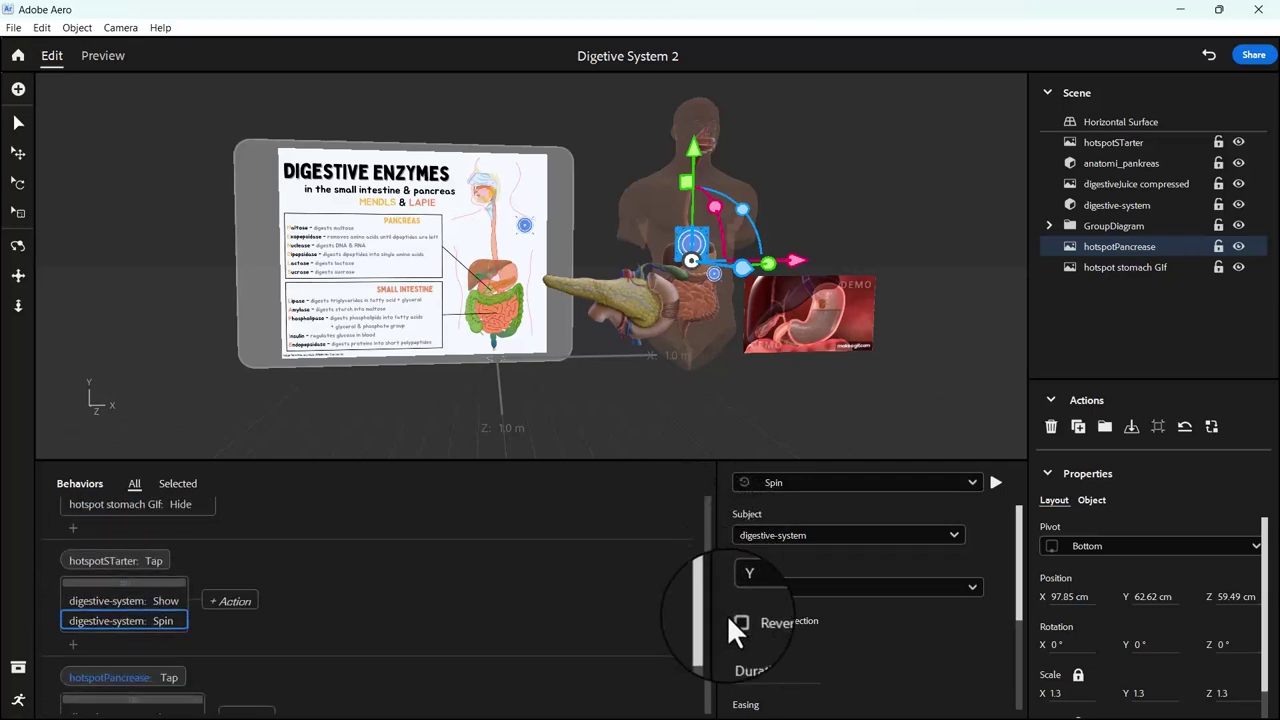
{"action": "left_click_drag", "start_coordinate": [110, 622], "coordinate": [97, 650]}
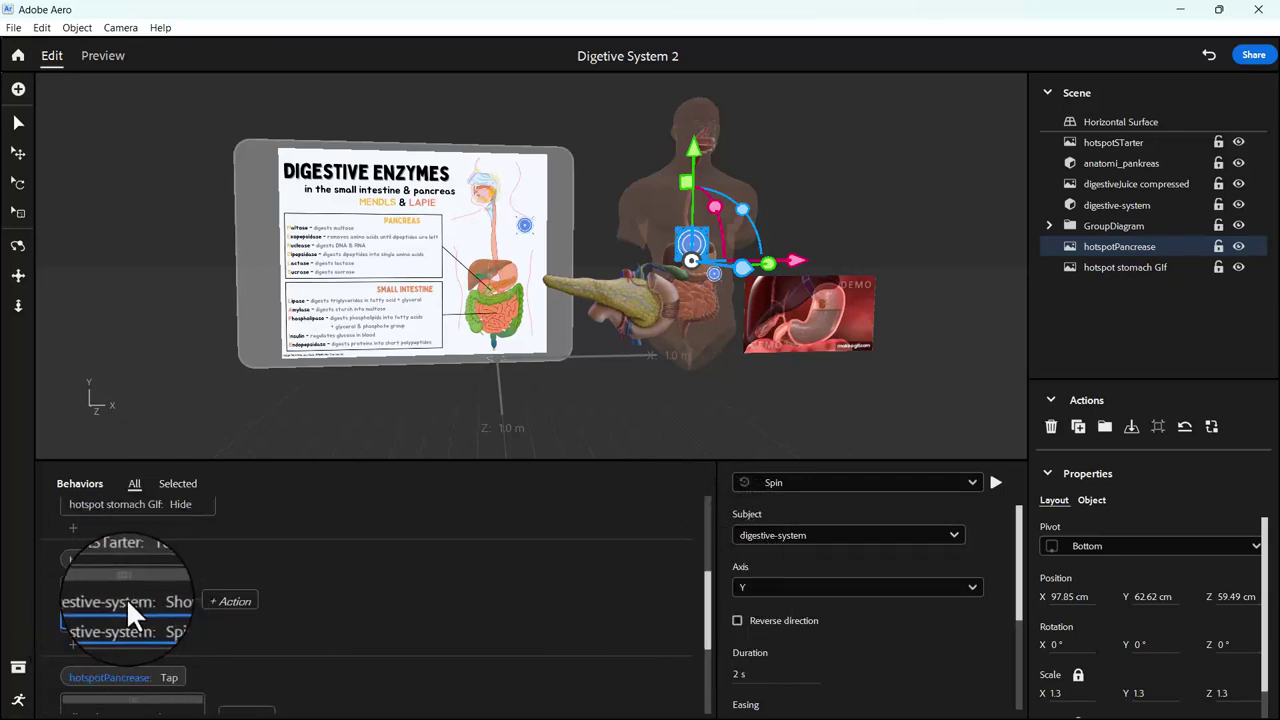
{"action": "left_click_drag", "start_coordinate": [126, 605], "coordinate": [149, 600]}
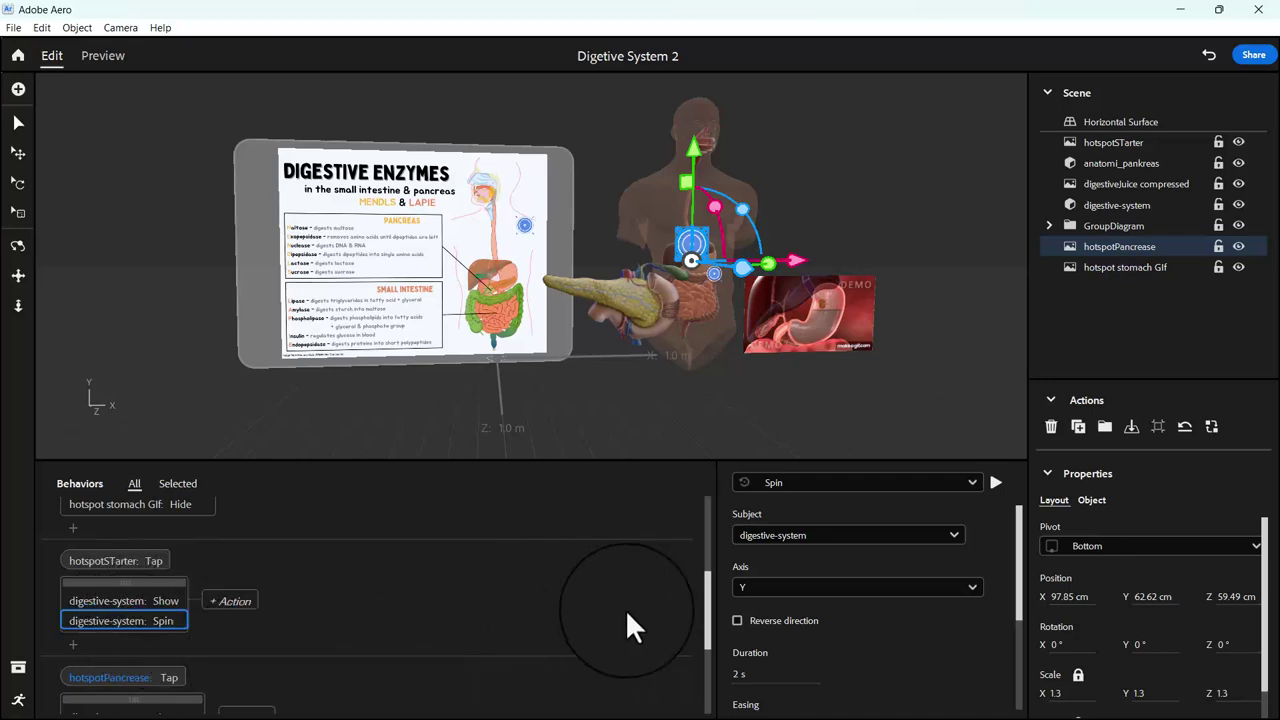
{"action": "left_click_drag", "start_coordinate": [708, 628], "coordinate": [708, 640]}
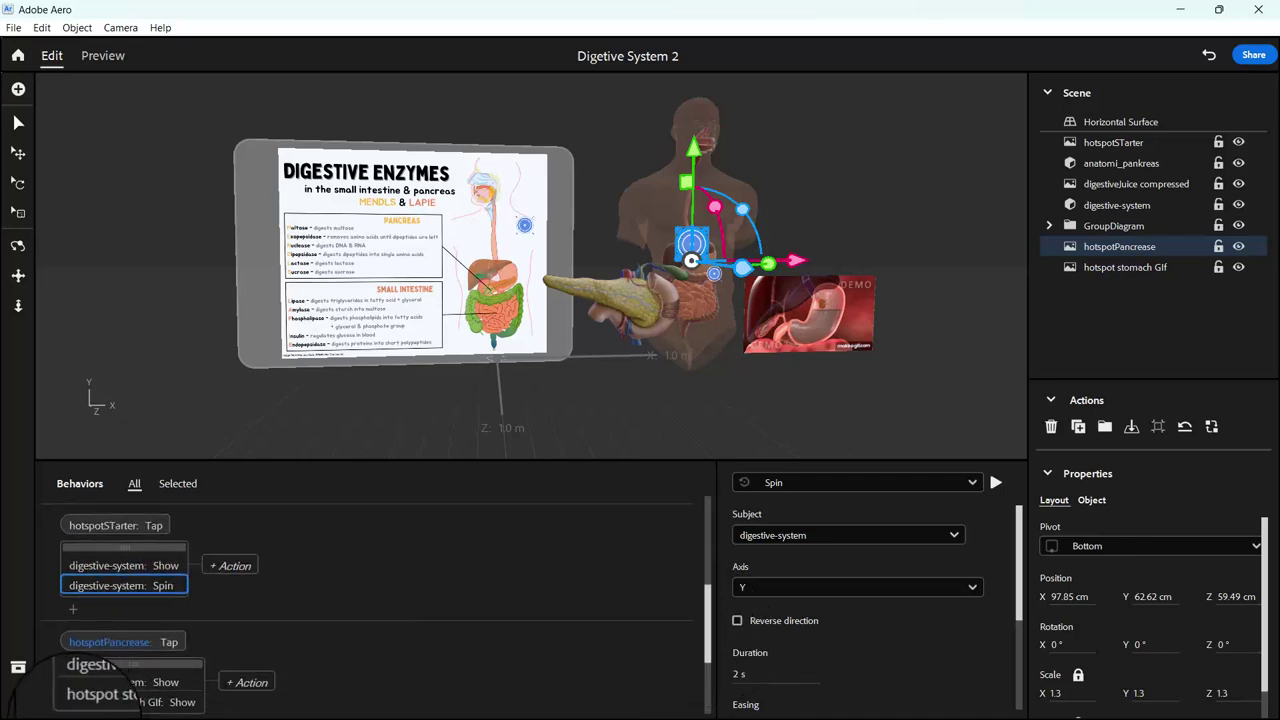
{"action": "left_click_drag", "start_coordinate": [105, 702], "coordinate": [108, 595]}
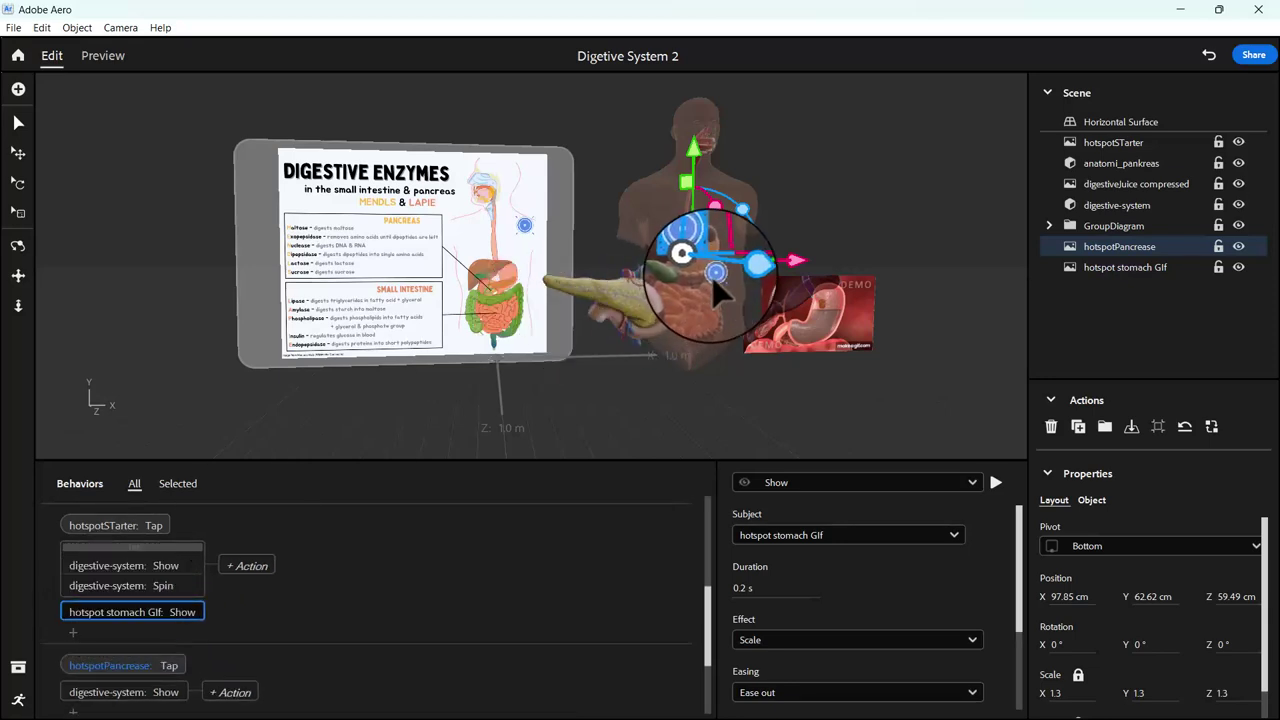
Add a Show hotspotPancrease action to the hotspotSTarter tap
{"action": "left_click", "coordinate": [660, 248]}
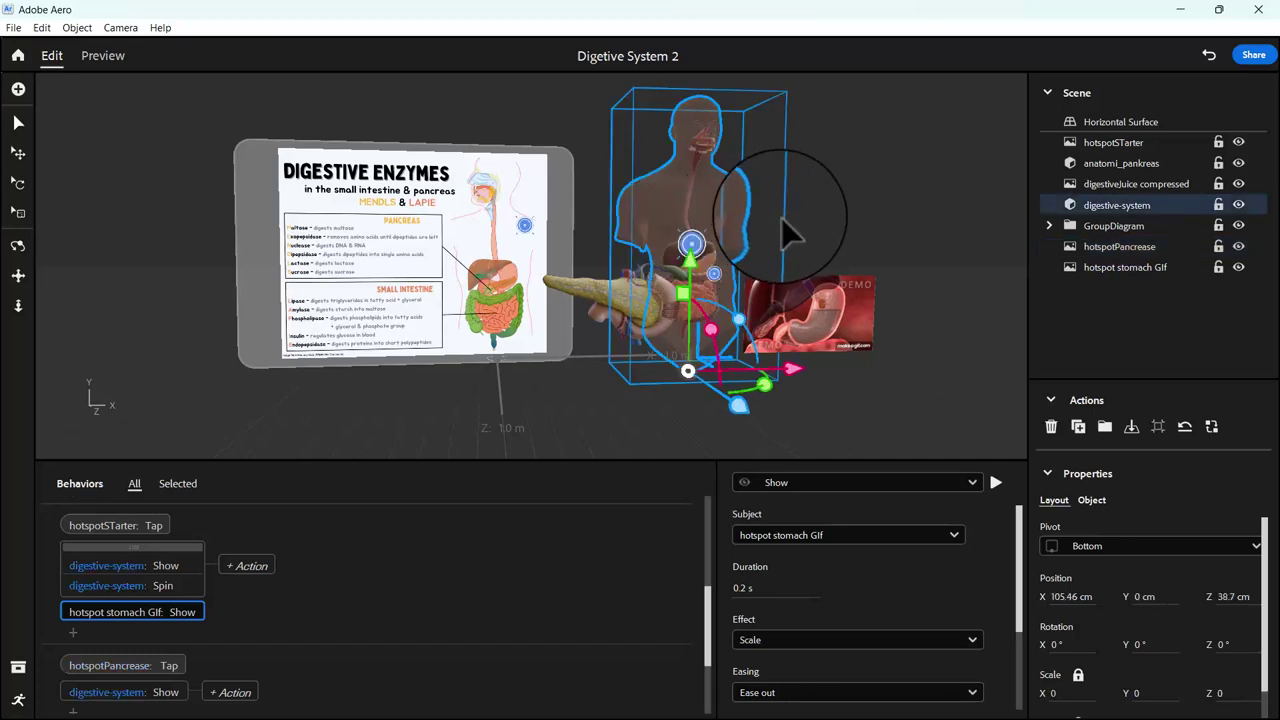
{"action": "left_click", "coordinate": [941, 257]}
{"action": "left_click", "coordinate": [700, 250]}
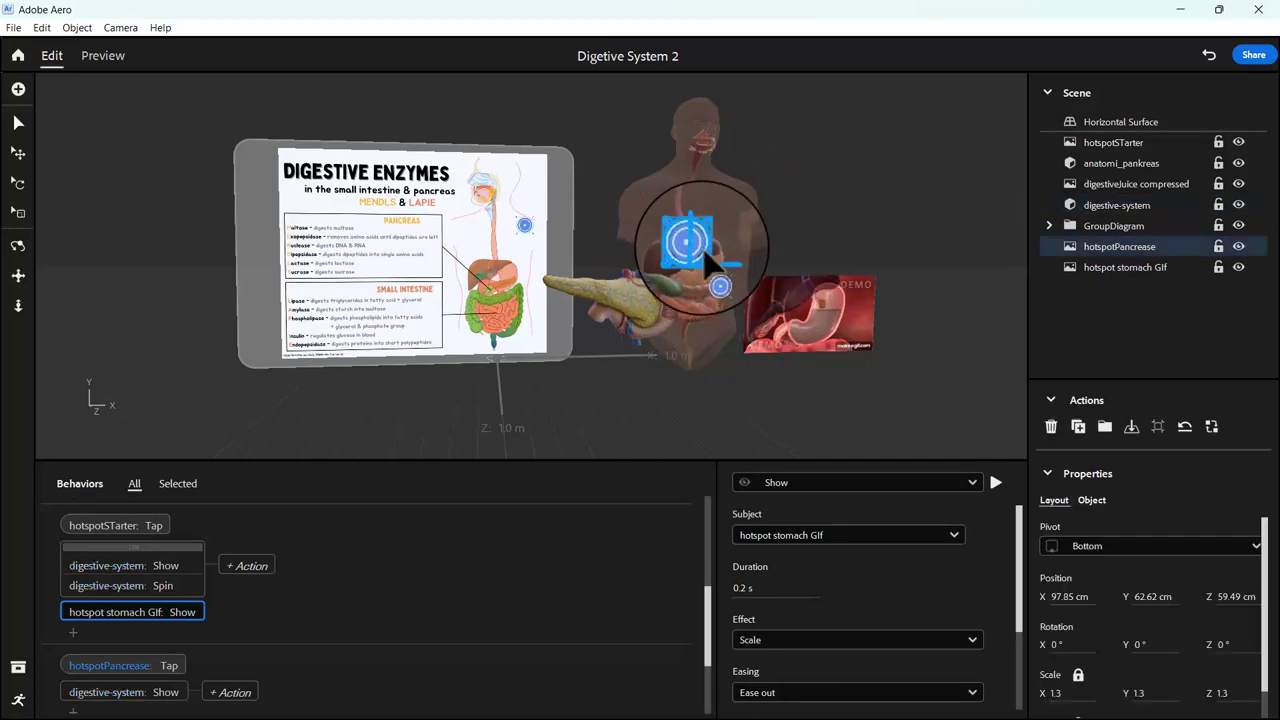
{"action": "left_click", "coordinate": [73, 631]}
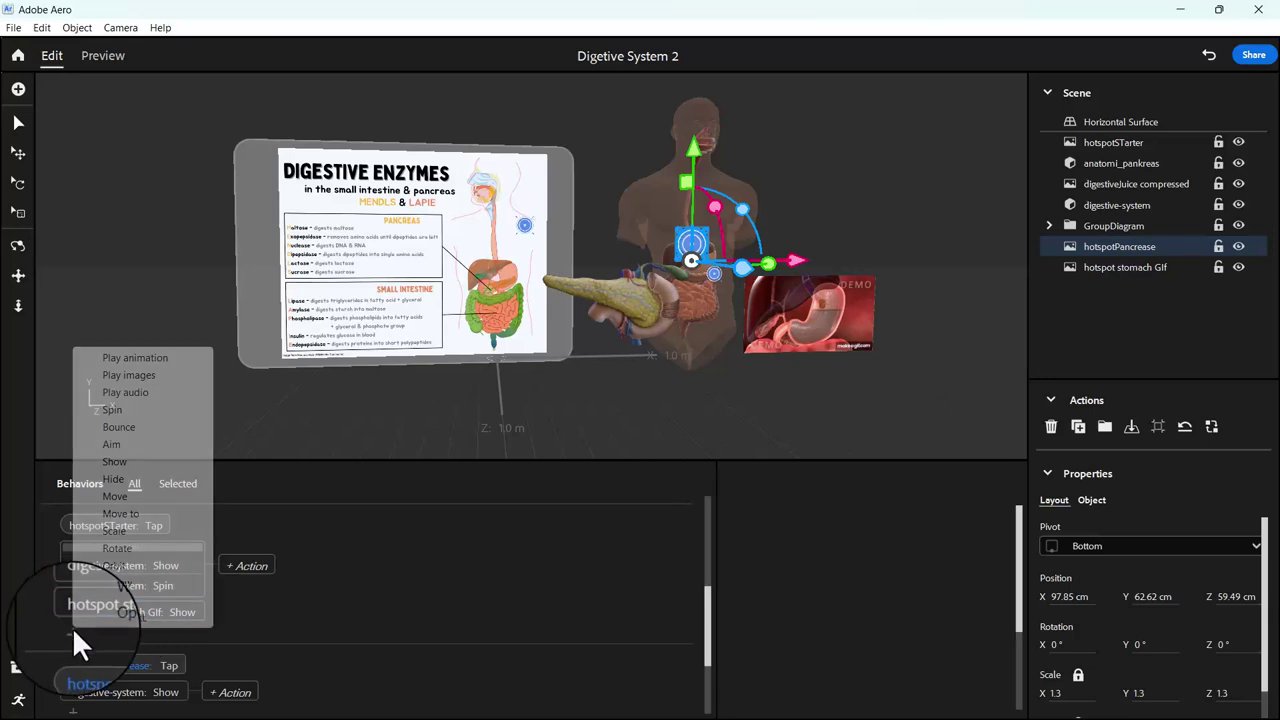
{"action": "left_click", "coordinate": [135, 470]}
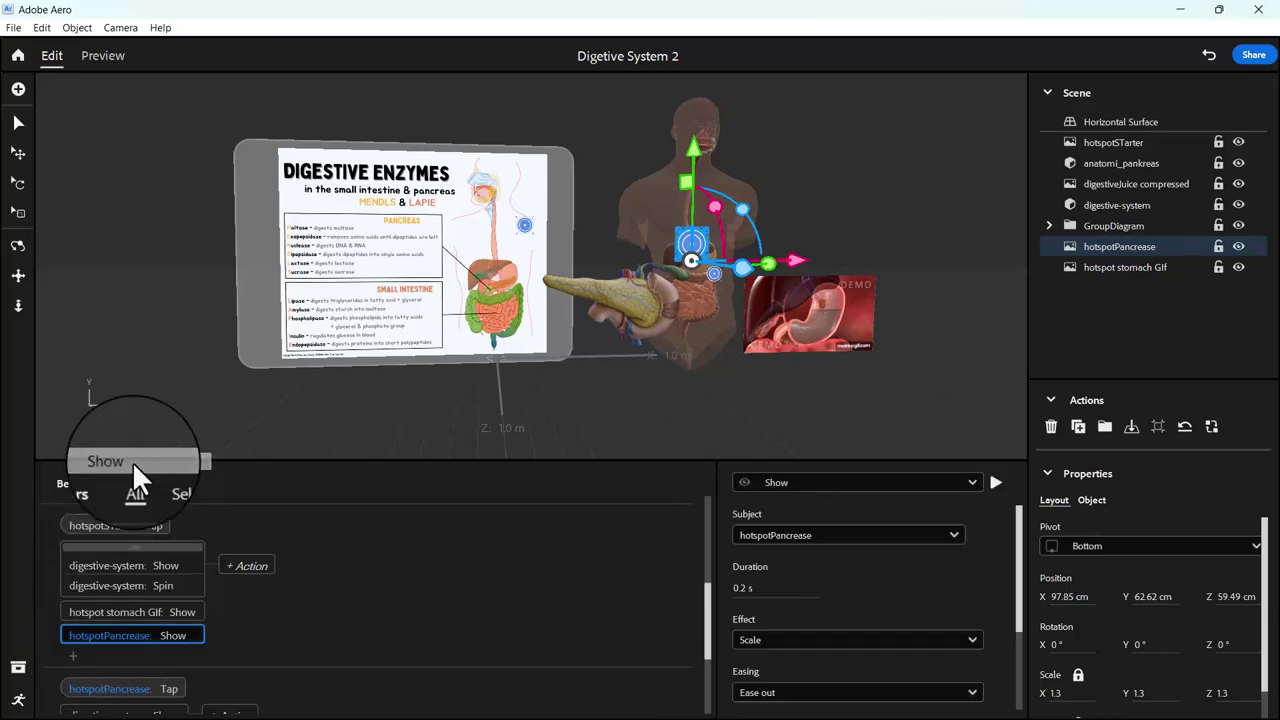
{"action": "left_click", "coordinate": [326, 606]}
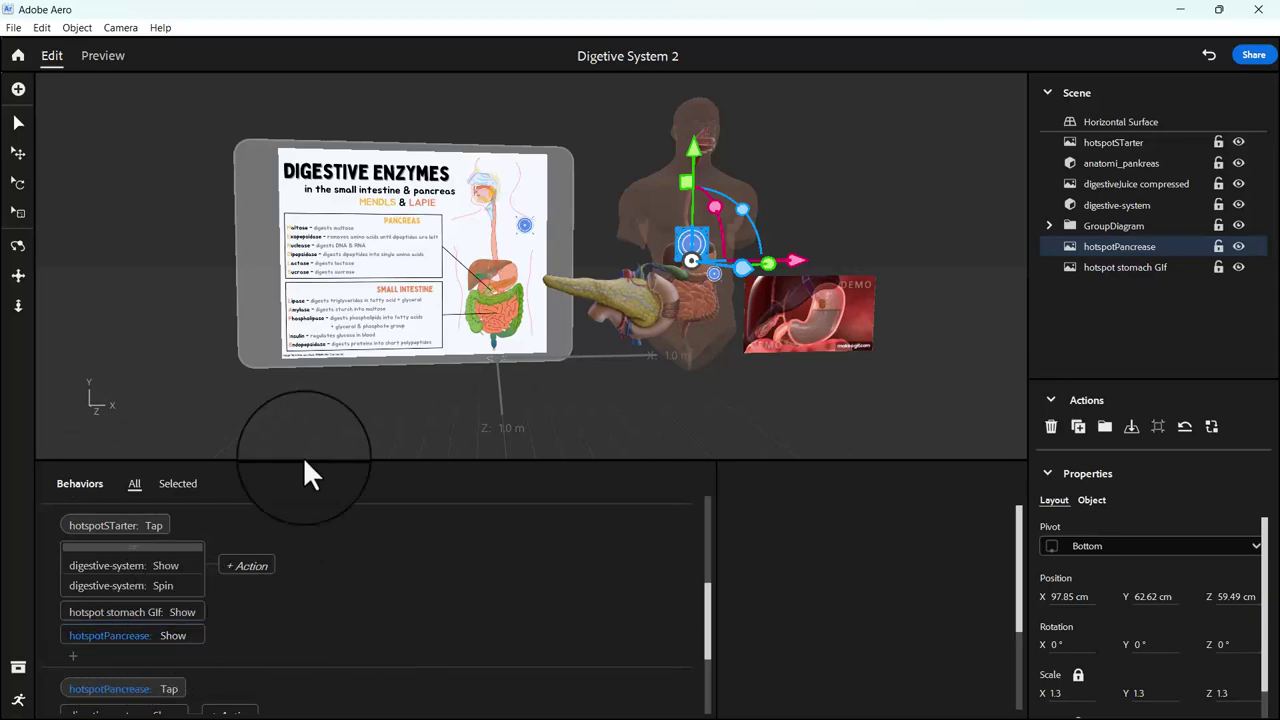
Preview the scene, tap the starter hotspot to reveal the body, then return to Edit
{"action": "left_click", "coordinate": [103, 55]}
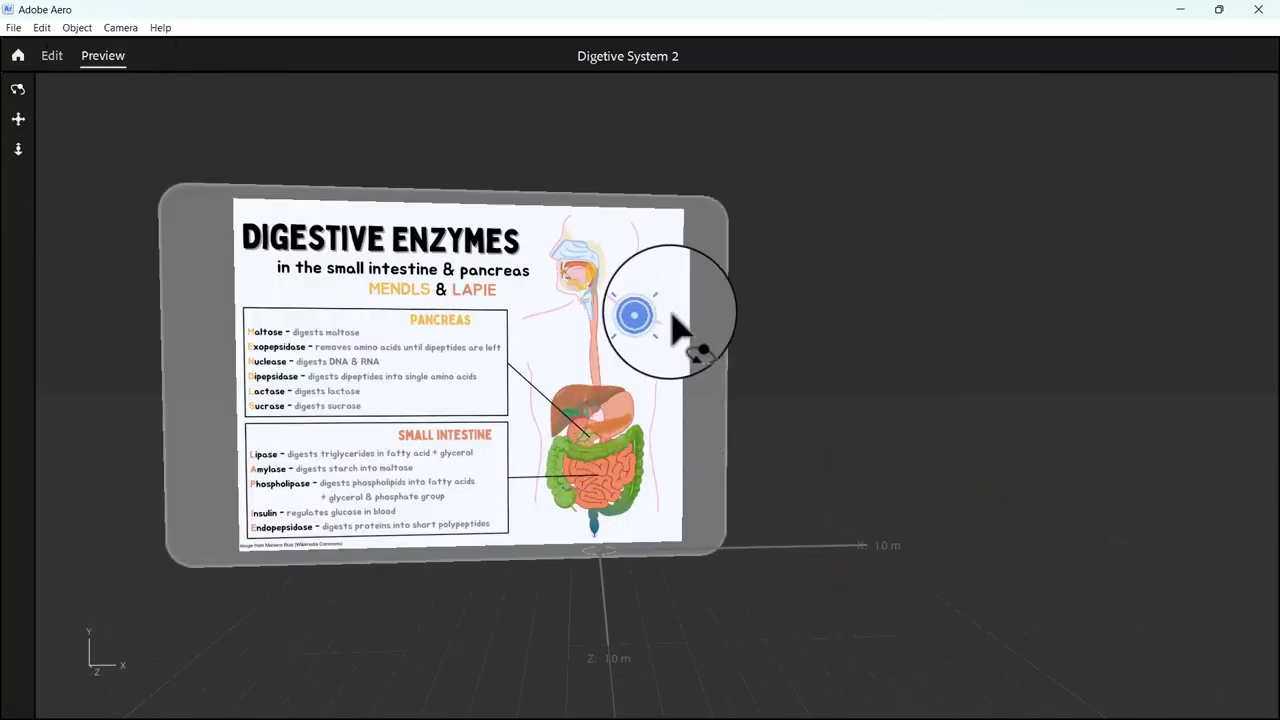
{"action": "left_click", "coordinate": [648, 318]}
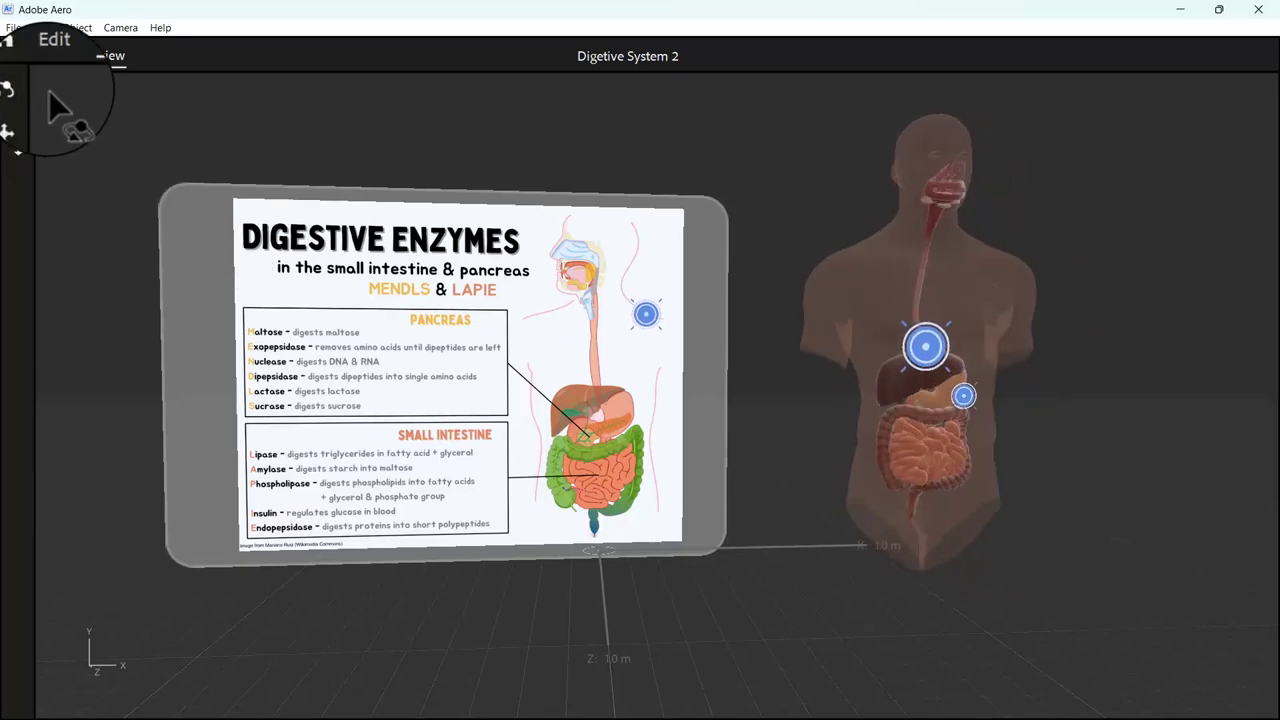
{"action": "left_click", "coordinate": [50, 56]}
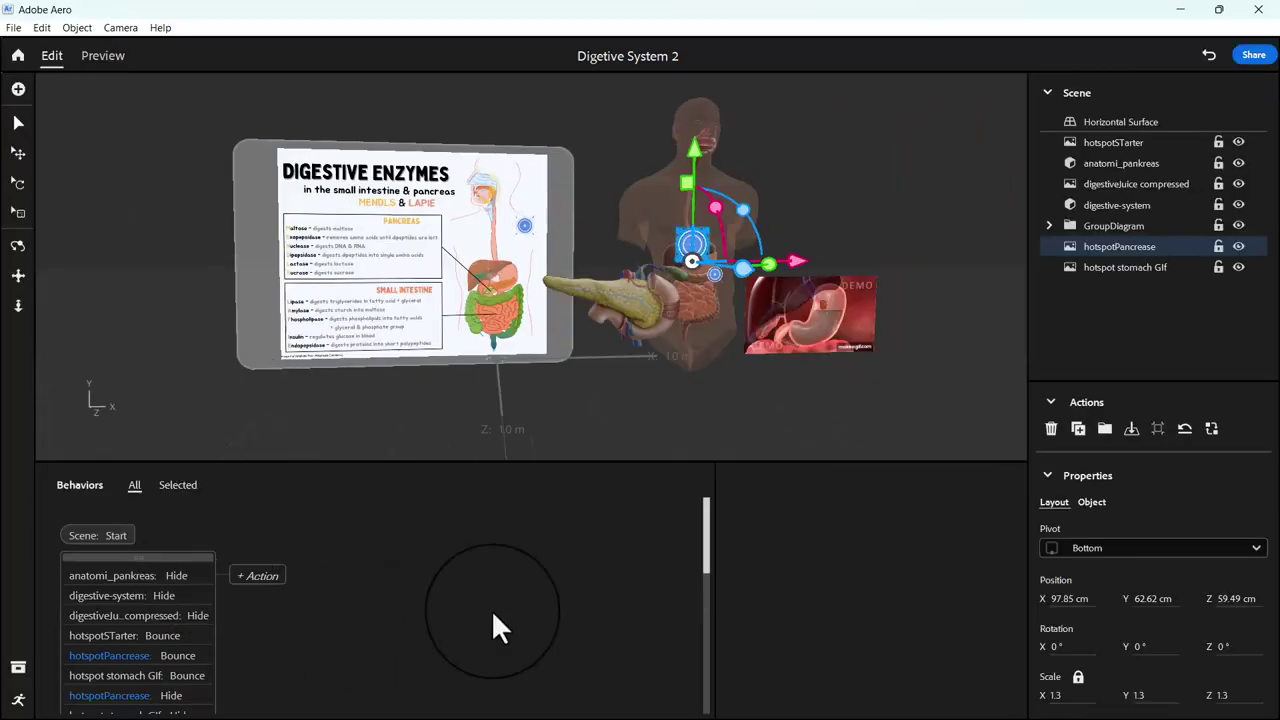
Change the pancreas tap's Show action subject from digestive-system to anatomi_pankreas
{"action": "left_click_drag", "start_coordinate": [706, 541], "coordinate": [712, 616]}
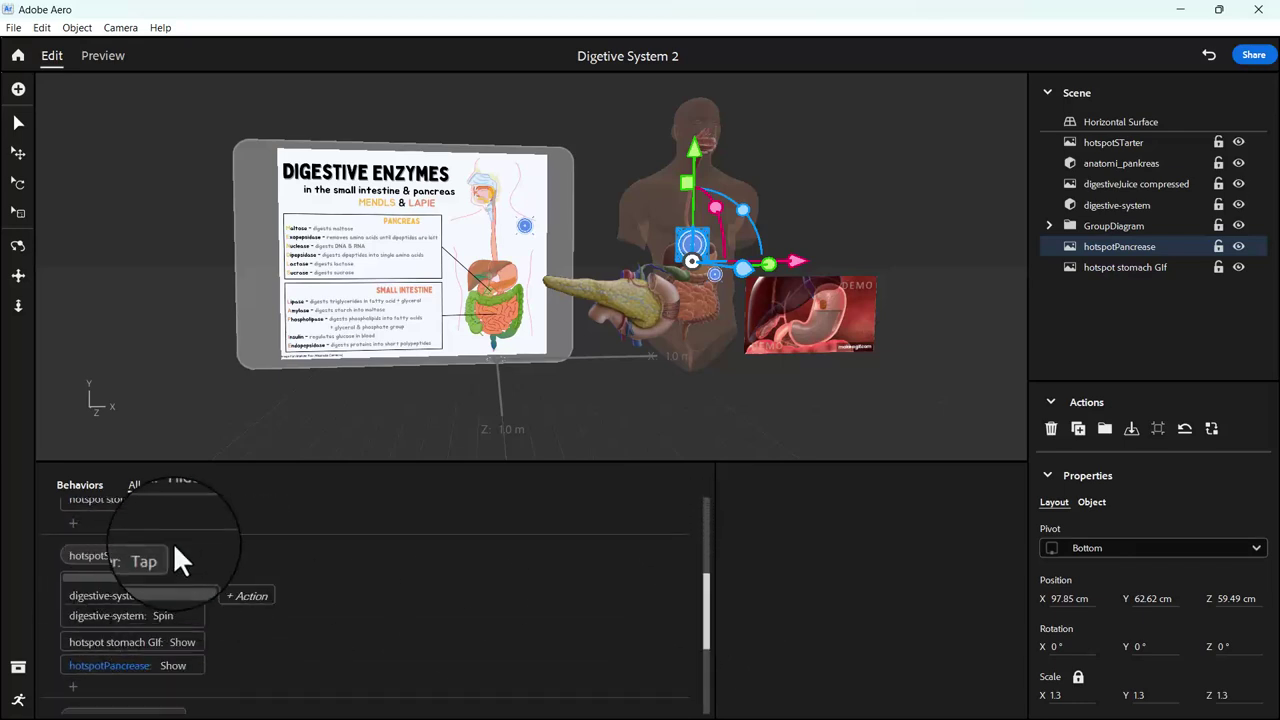
{"action": "left_click_drag", "start_coordinate": [703, 600], "coordinate": [711, 630]}
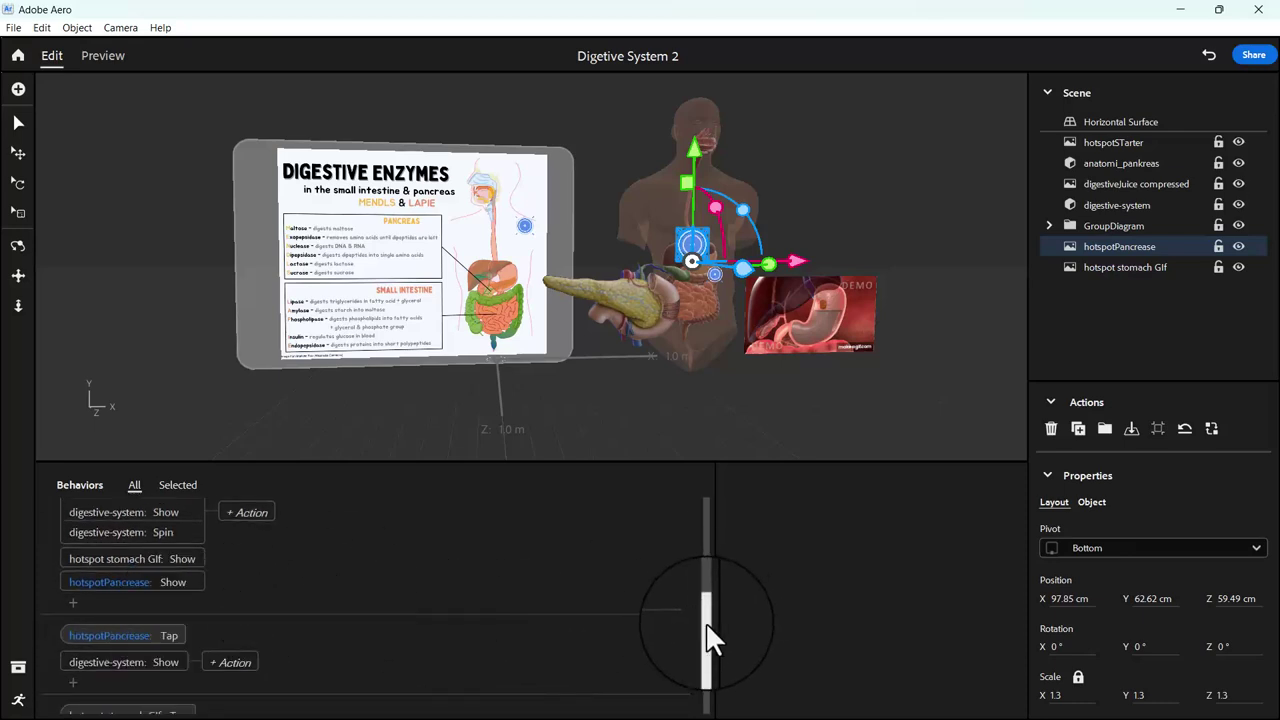
{"action": "mouse_move", "coordinate": [705, 622]}
{"action": "left_mouse_down"}
{"action": "mouse_move", "coordinate": [710, 658]}
{"action": "mouse_move", "coordinate": [714, 644]}
{"action": "left_mouse_up"}
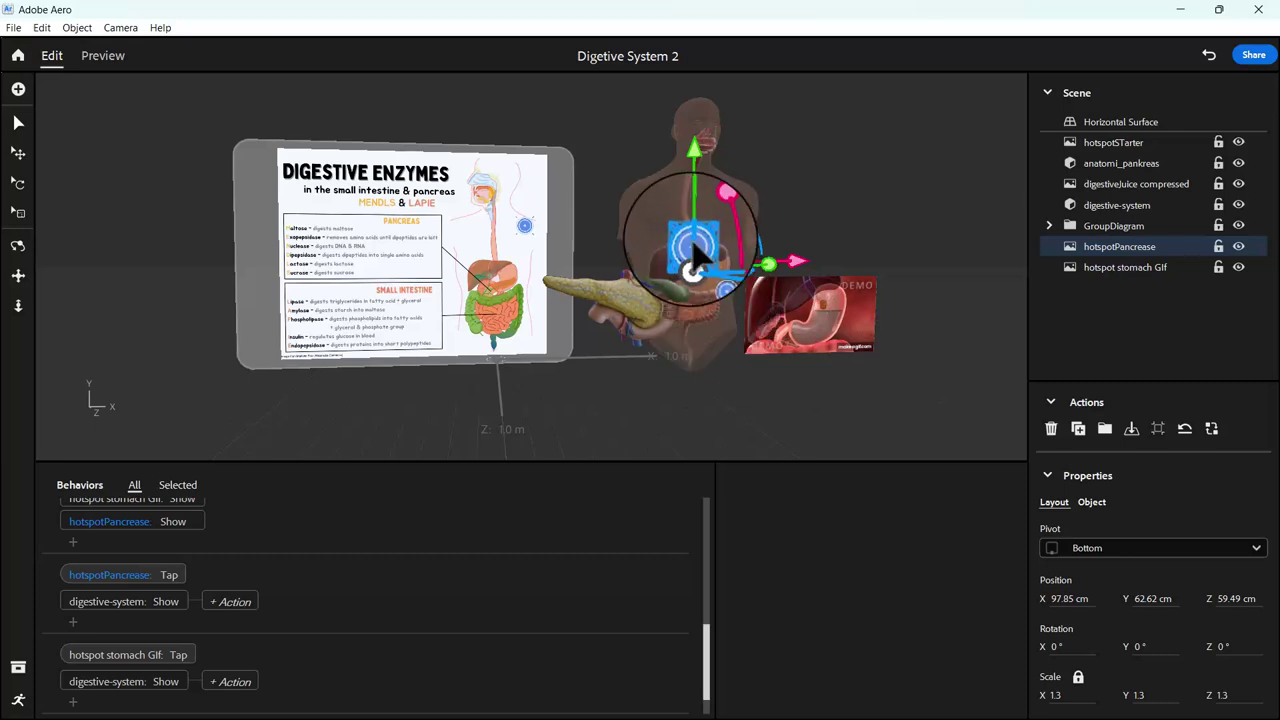
{"action": "left_click", "coordinate": [629, 296]}
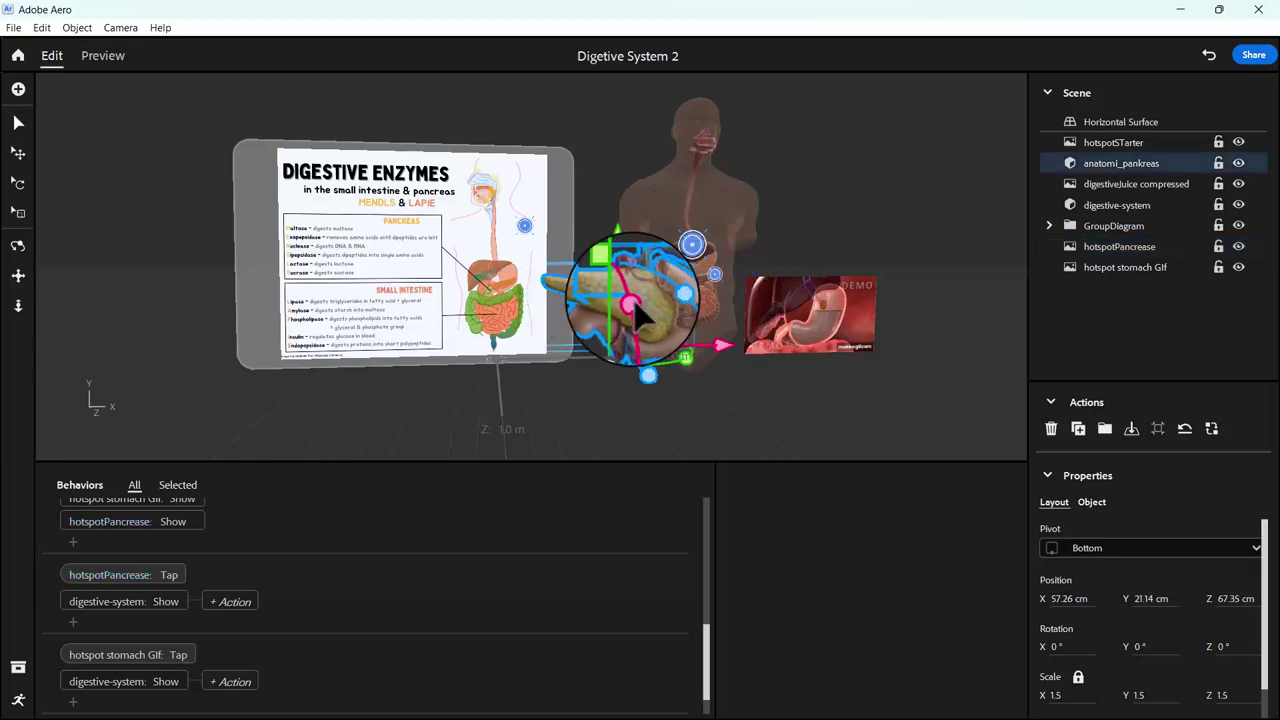
{"action": "left_click", "coordinate": [162, 603]}
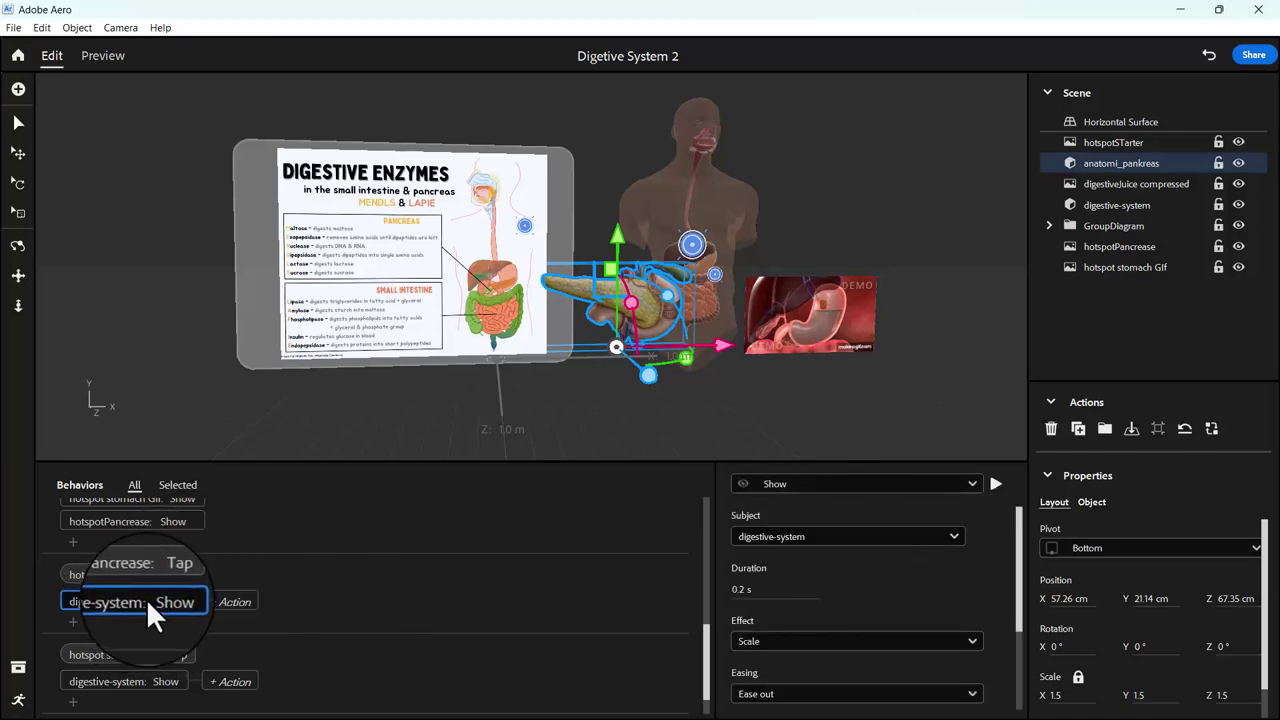
{"action": "left_click", "coordinate": [953, 535]}
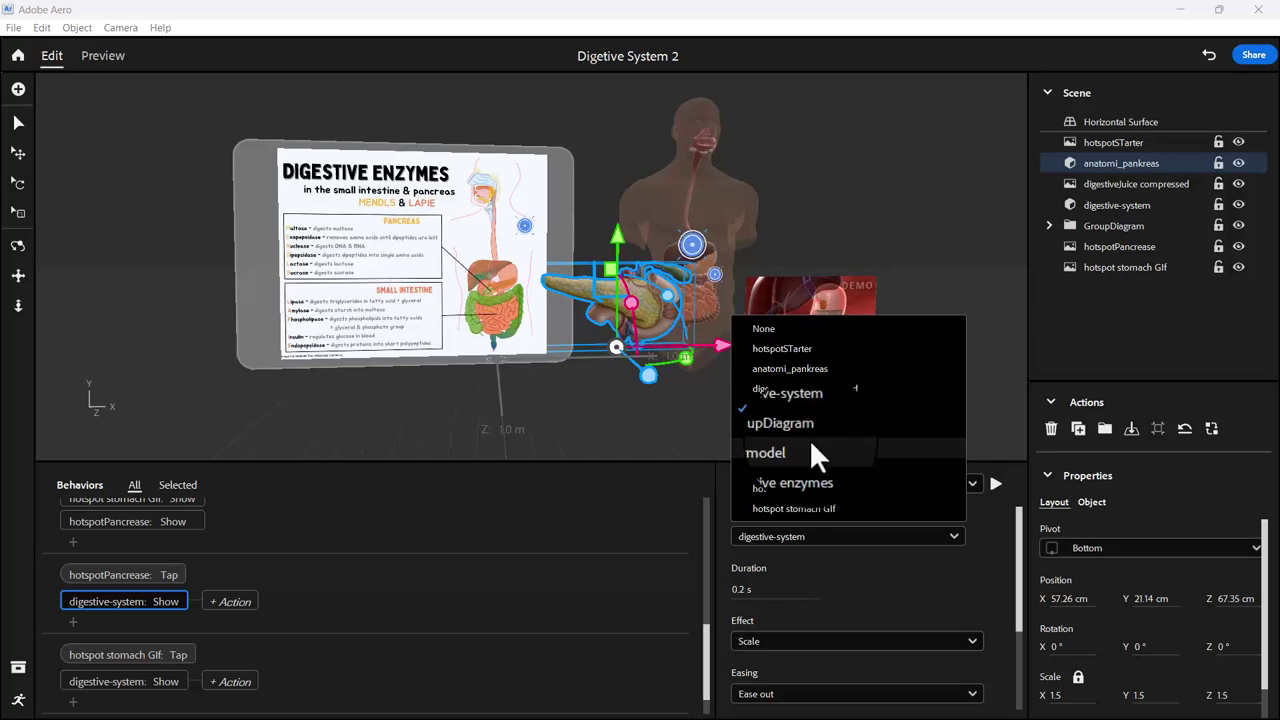
{"action": "left_click", "coordinate": [786, 366]}
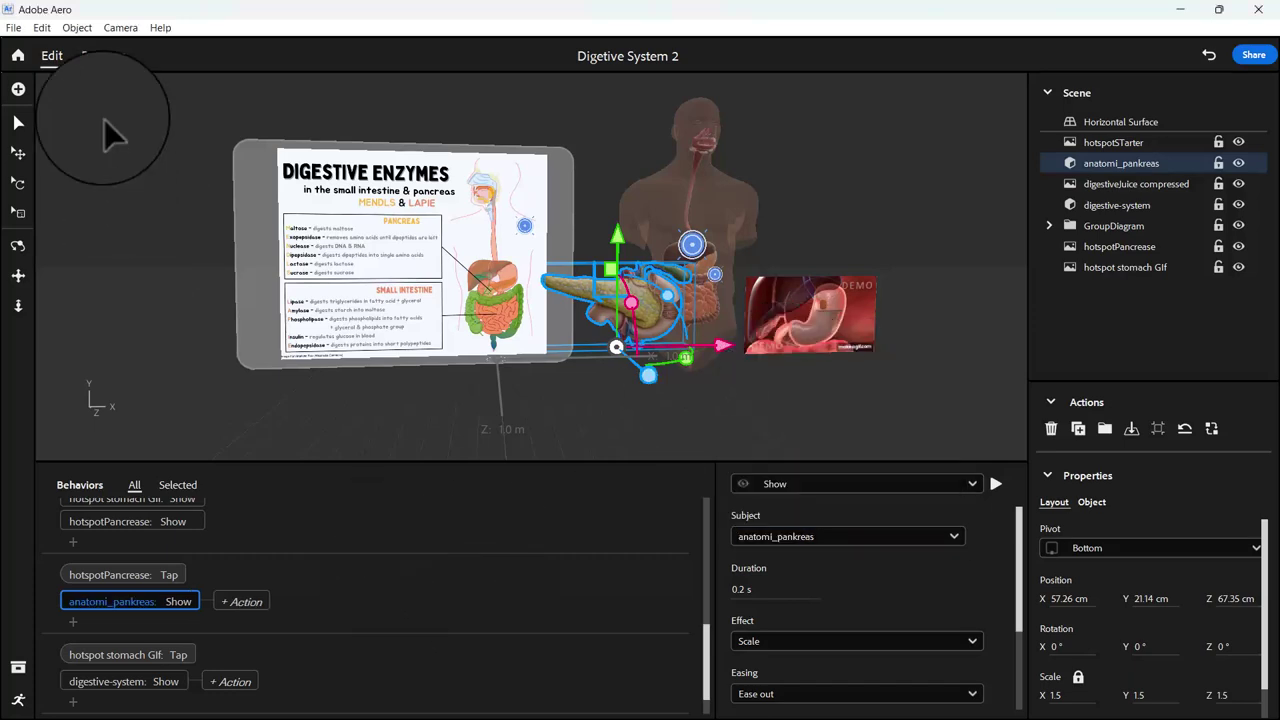
{"action": "left_click", "coordinate": [89, 62]}
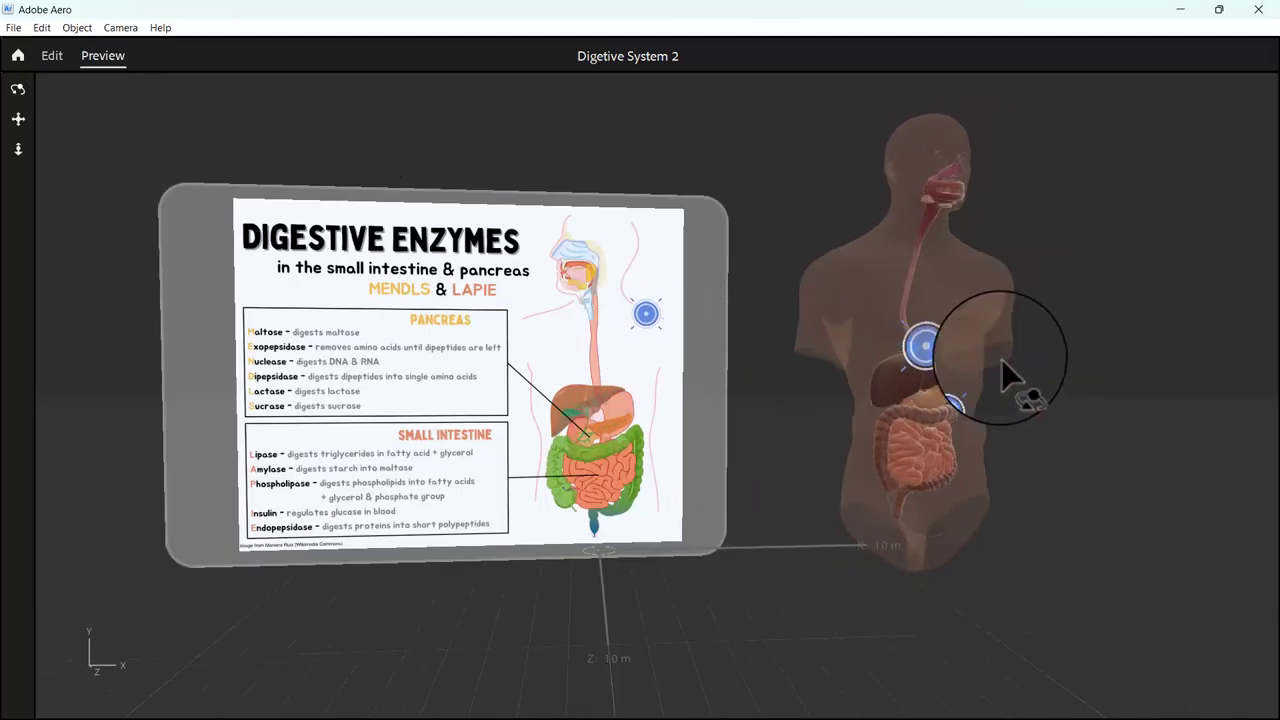
Tap the pancreas hotspot in Preview to reveal anatomi_pankreas, then return to Edit
{"action": "left_click", "coordinate": [938, 345]}
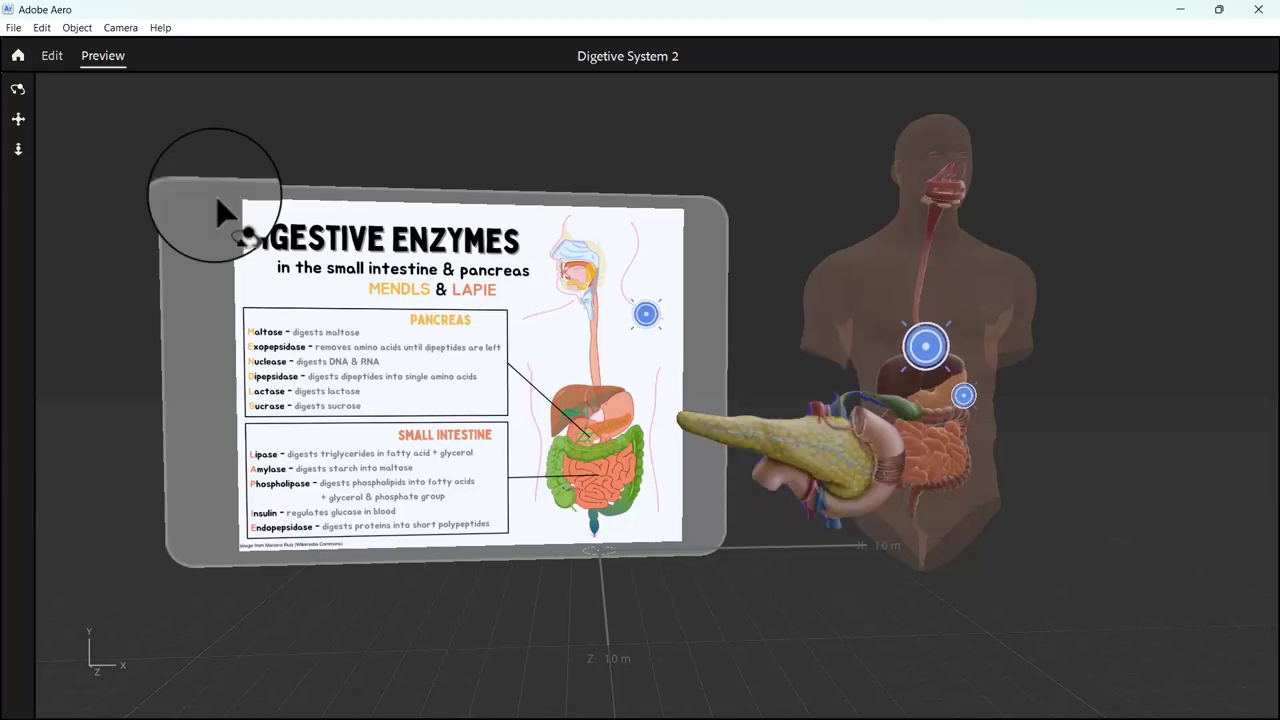
{"action": "left_click", "coordinate": [58, 59]}
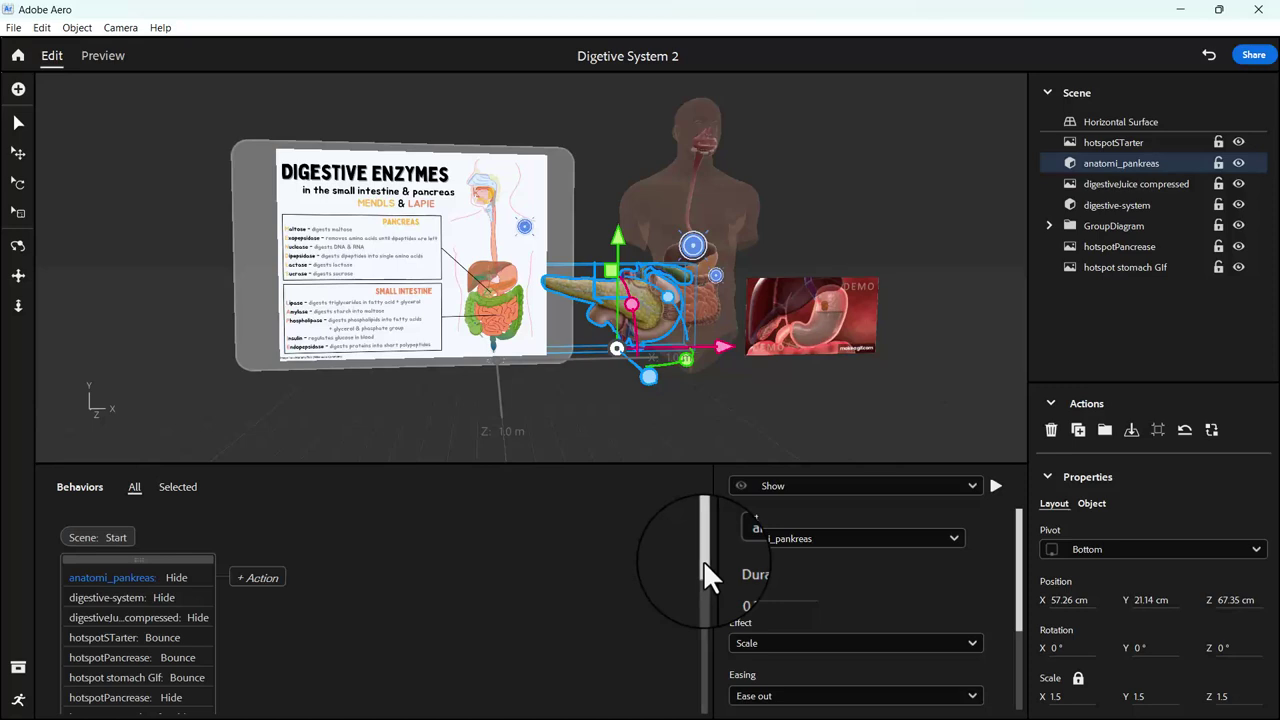
{"action": "left_click_drag", "start_coordinate": [691, 554], "coordinate": [725, 676]}
Add a Spin action for anatomi_pankreas under the hotspotPancrease Tap trigger
{"action": "left_click_drag", "start_coordinate": [138, 612], "coordinate": [72, 645]}
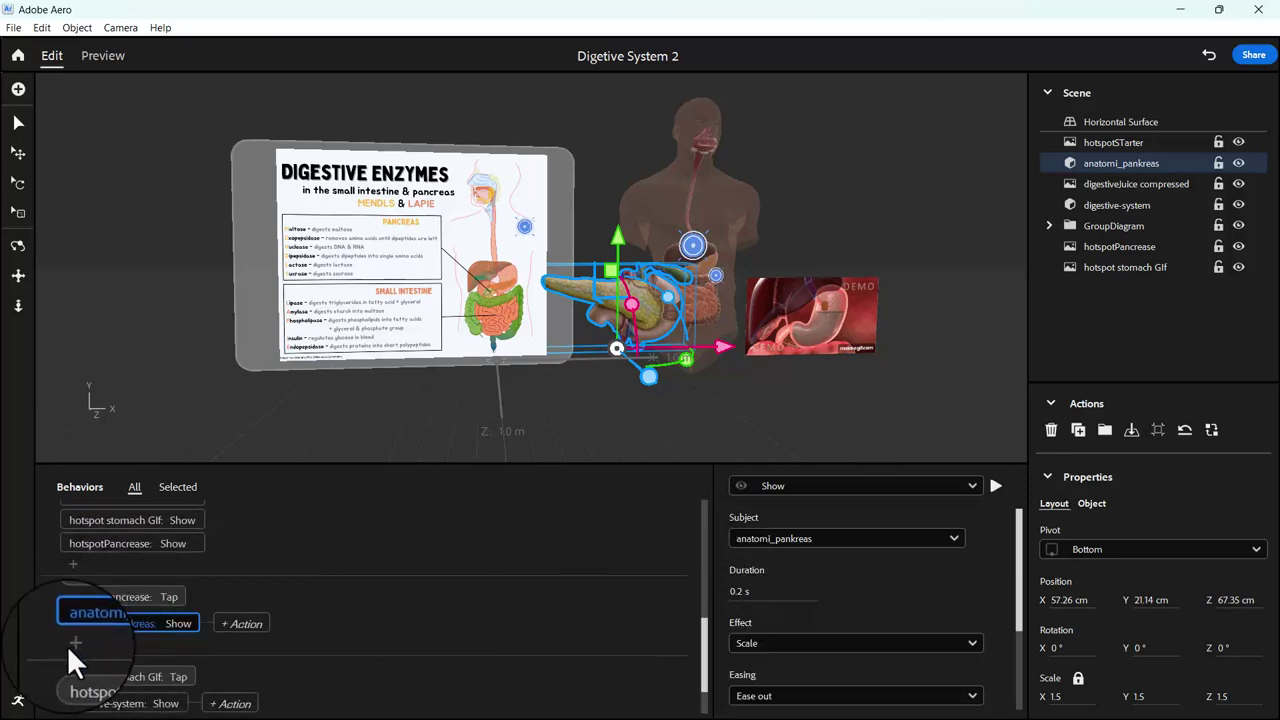
{"action": "left_click", "coordinate": [71, 642]}
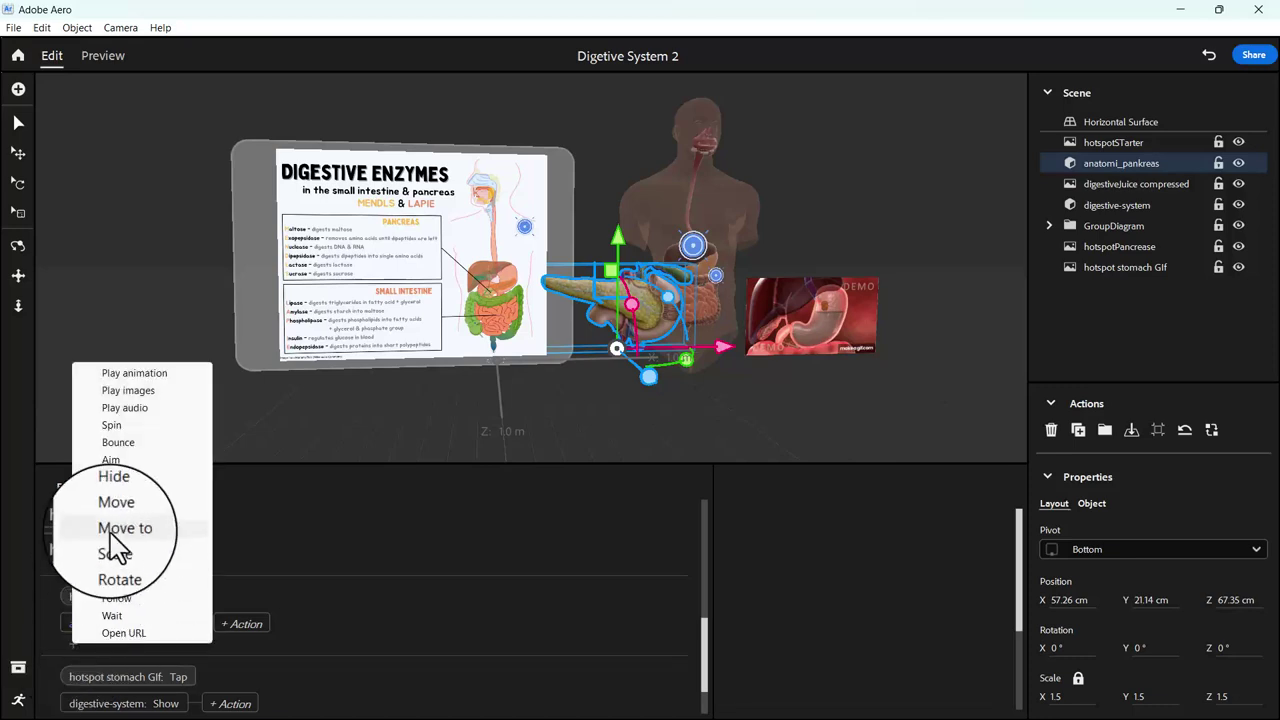
{"action": "left_click", "coordinate": [118, 428]}
{"action": "left_click", "coordinate": [490, 620]}
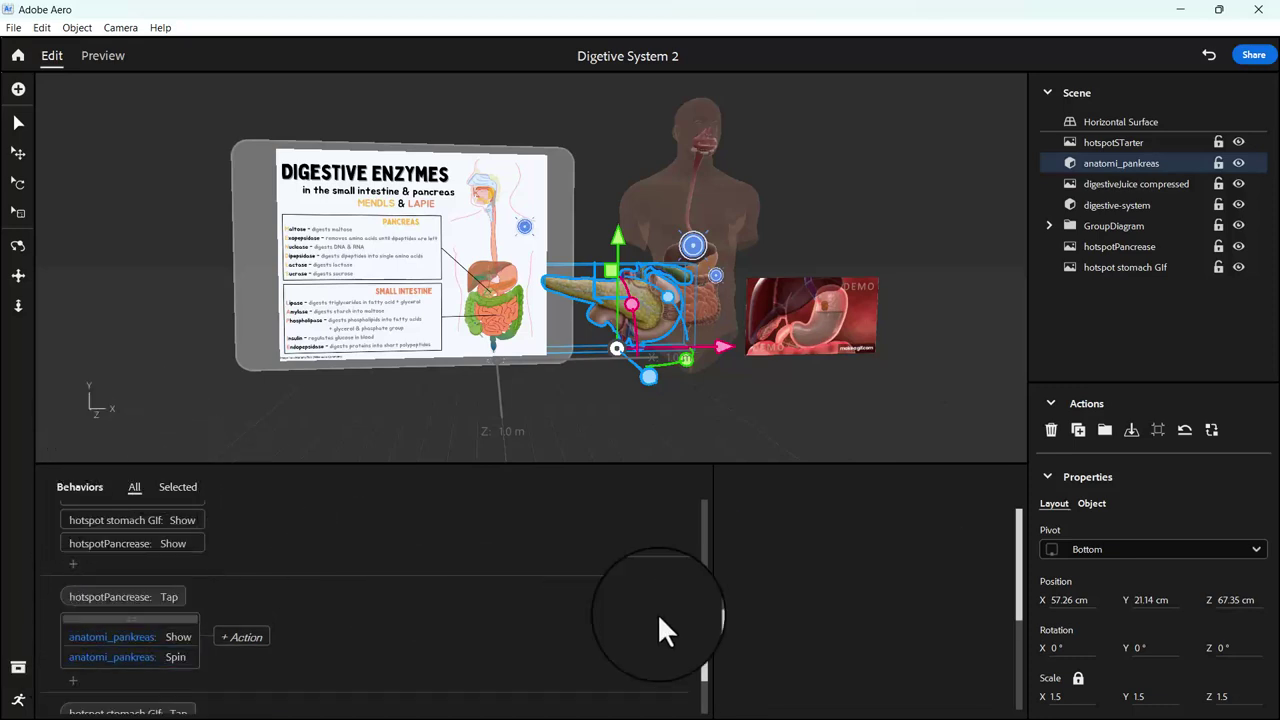
Preview the scene, tap the poster and body hotspots to reveal the pancreas, then return to Edit
{"action": "left_click", "coordinate": [103, 56]}
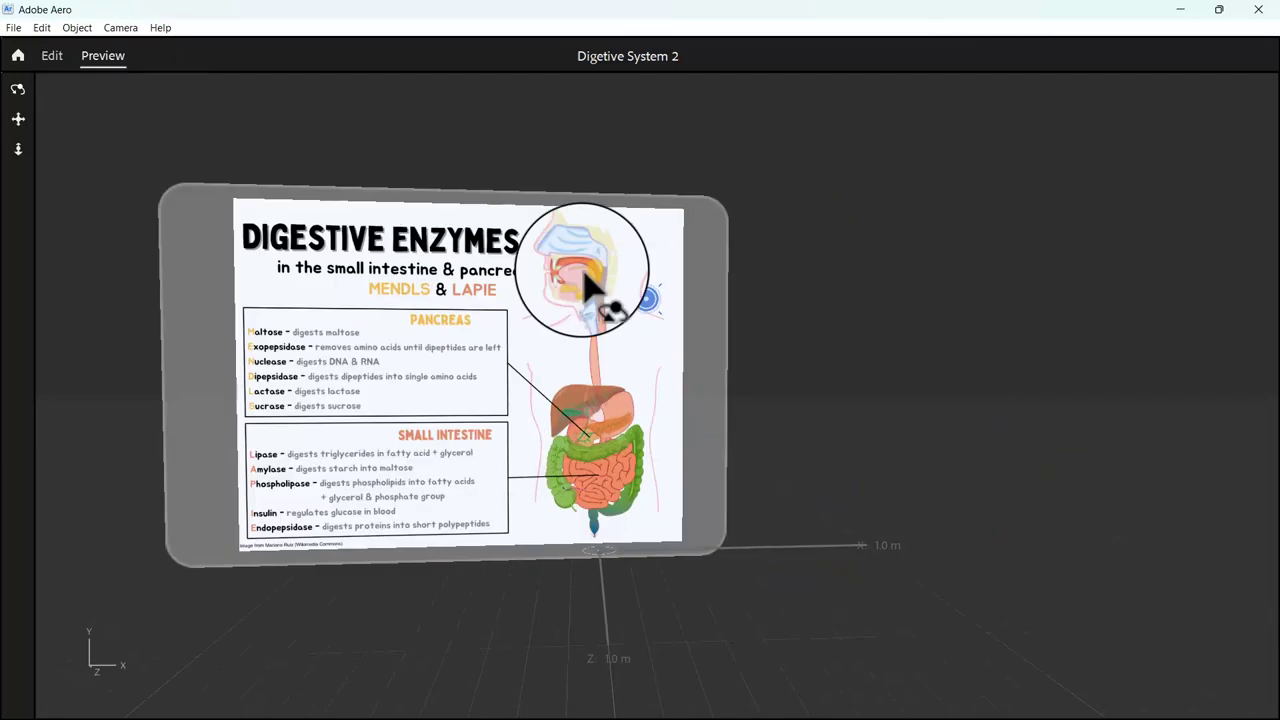
{"action": "left_click", "coordinate": [648, 318]}
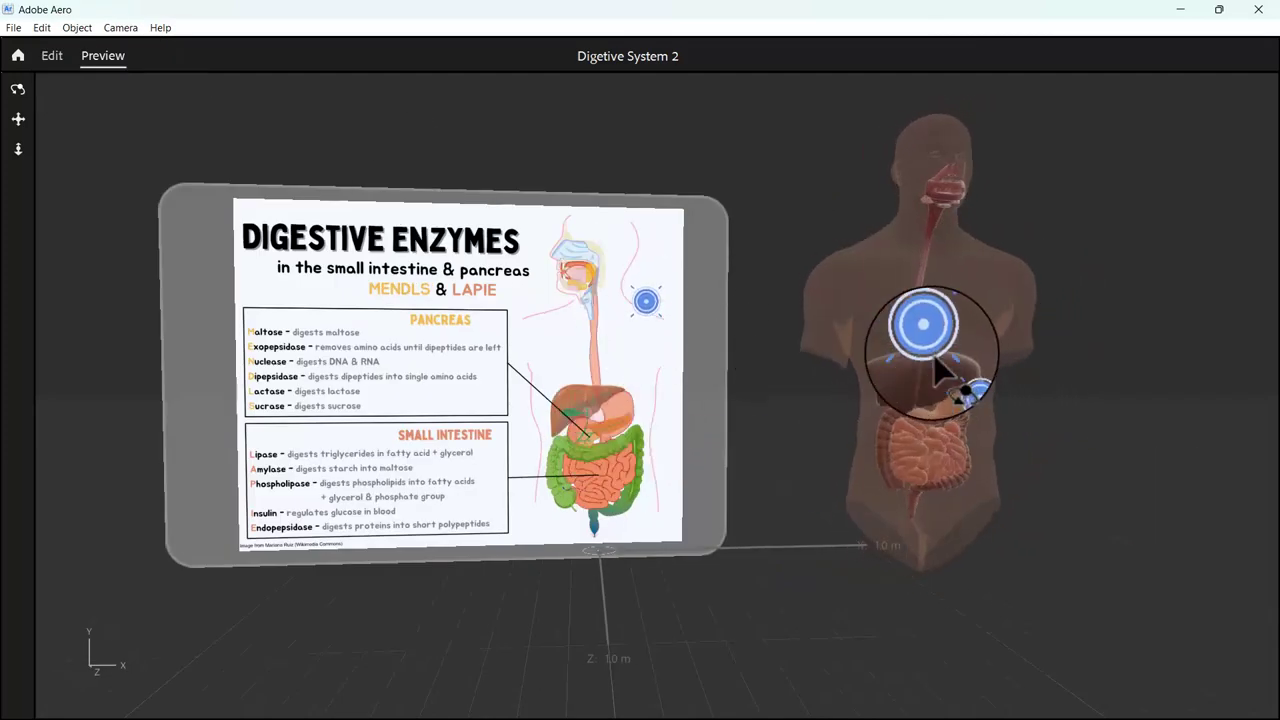
{"action": "left_click", "coordinate": [925, 350]}
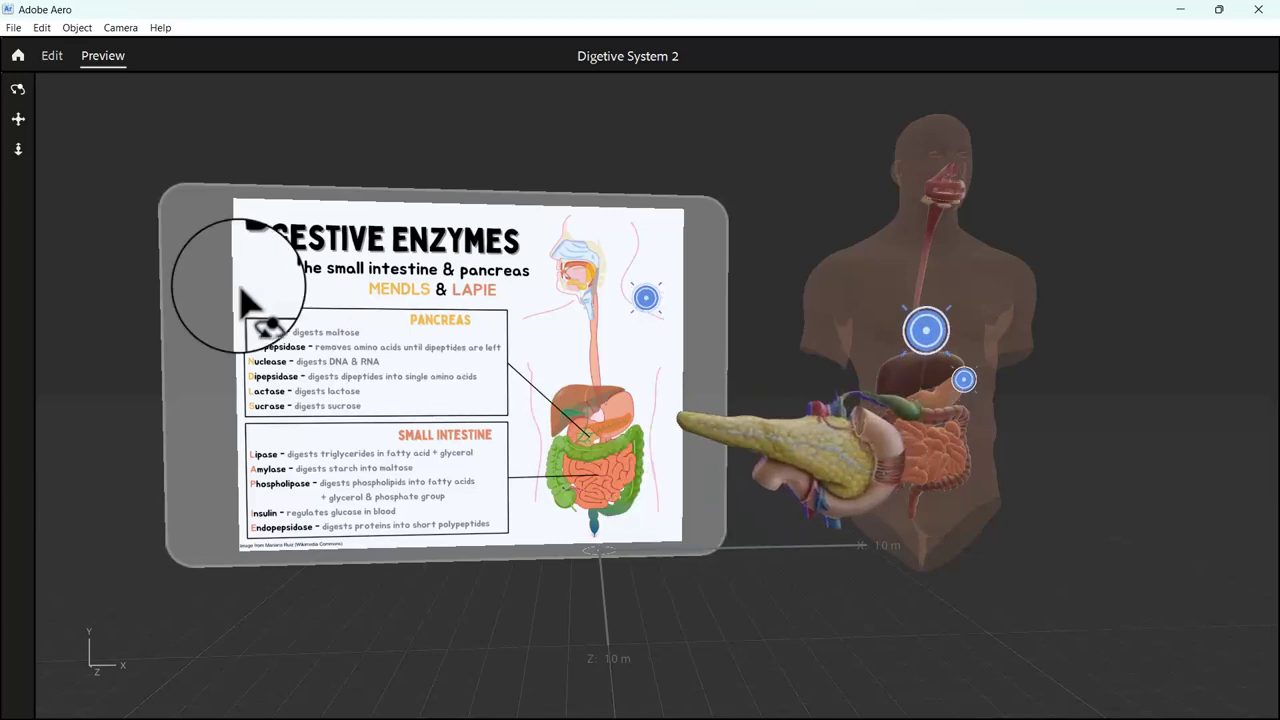
{"action": "left_click", "coordinate": [55, 62]}
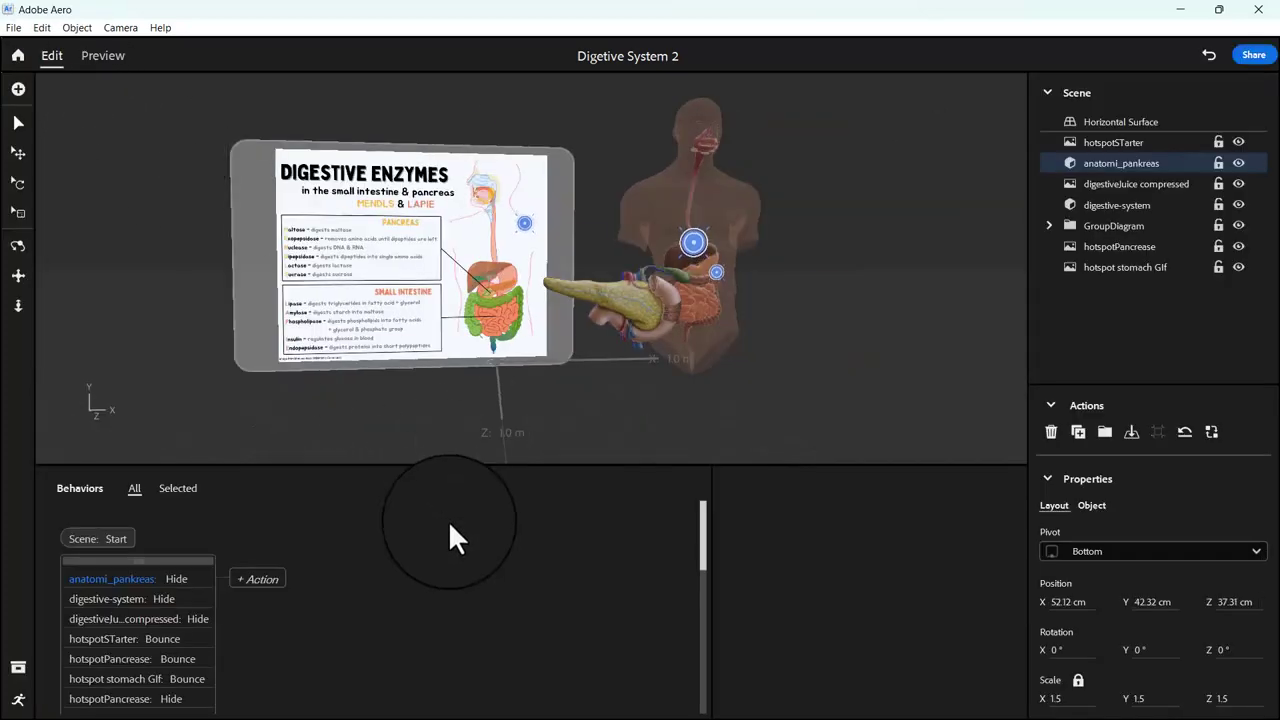
Change the stomach Gif Tap Show action's Subject to digestiveJuice compressed
{"action": "left_click_drag", "start_coordinate": [701, 548], "coordinate": [720, 640]}
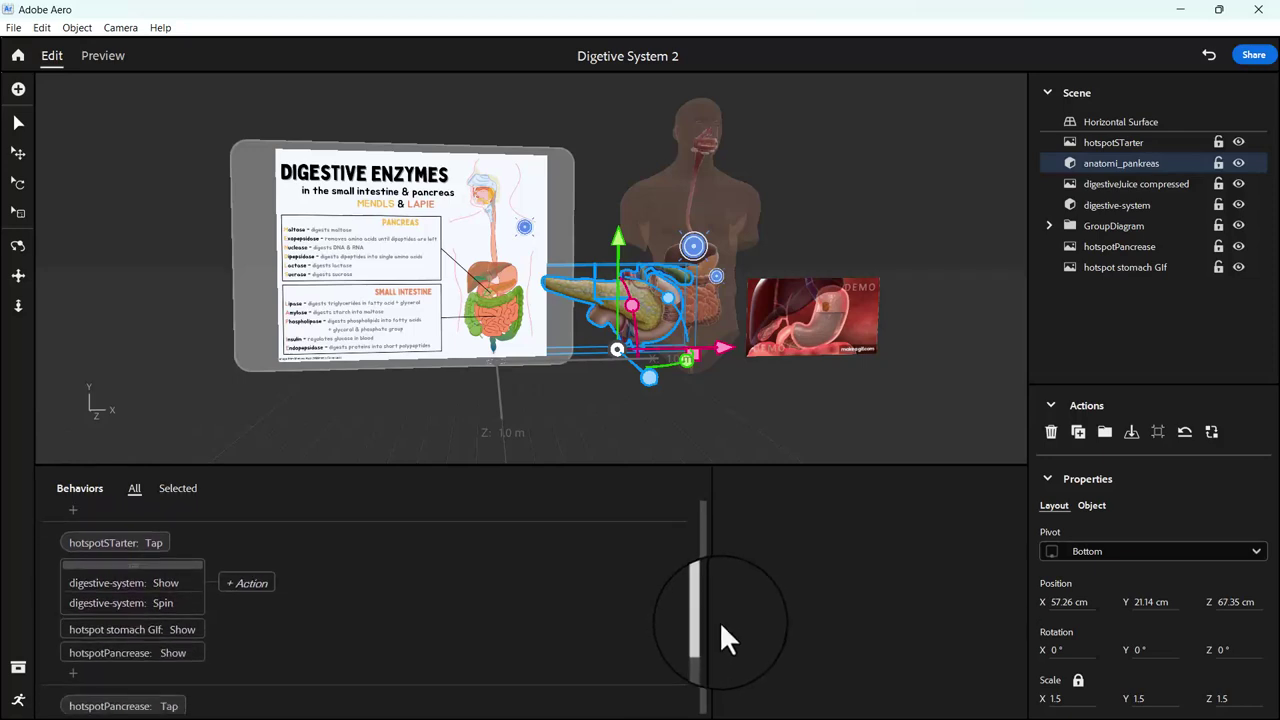
{"action": "left_click", "coordinate": [714, 280]}
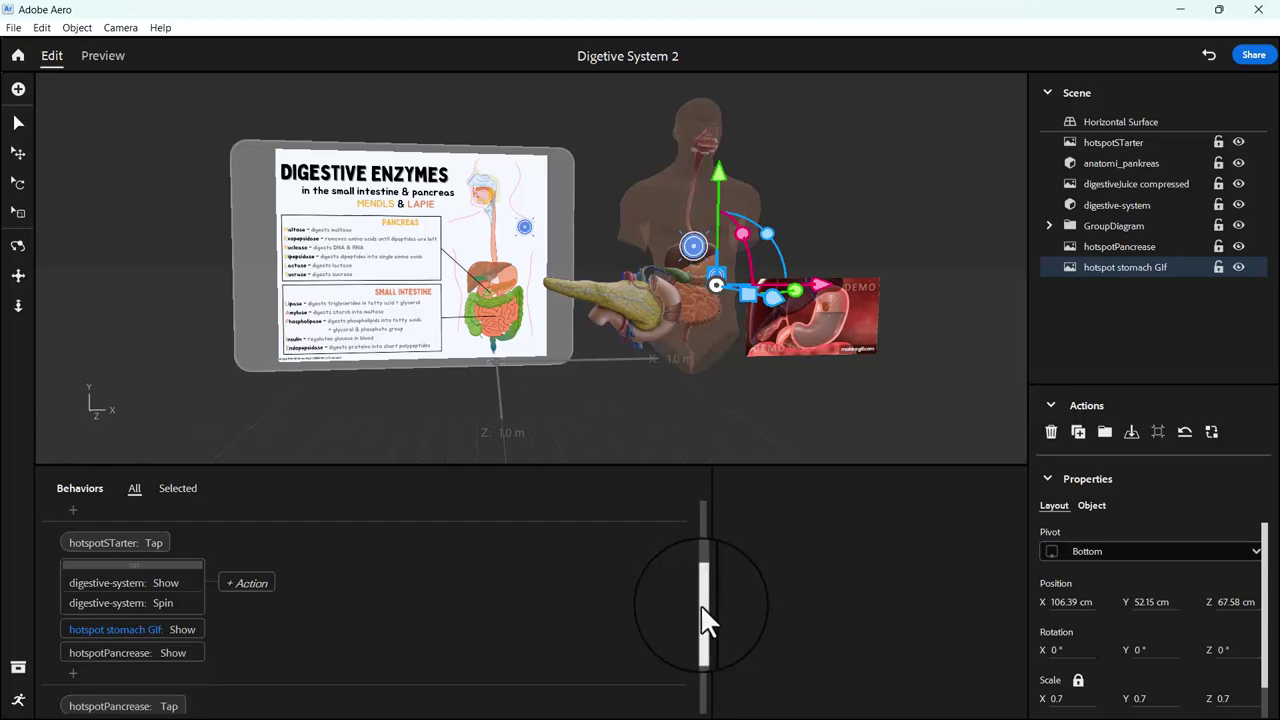
{"action": "left_click_drag", "start_coordinate": [700, 604], "coordinate": [726, 674]}
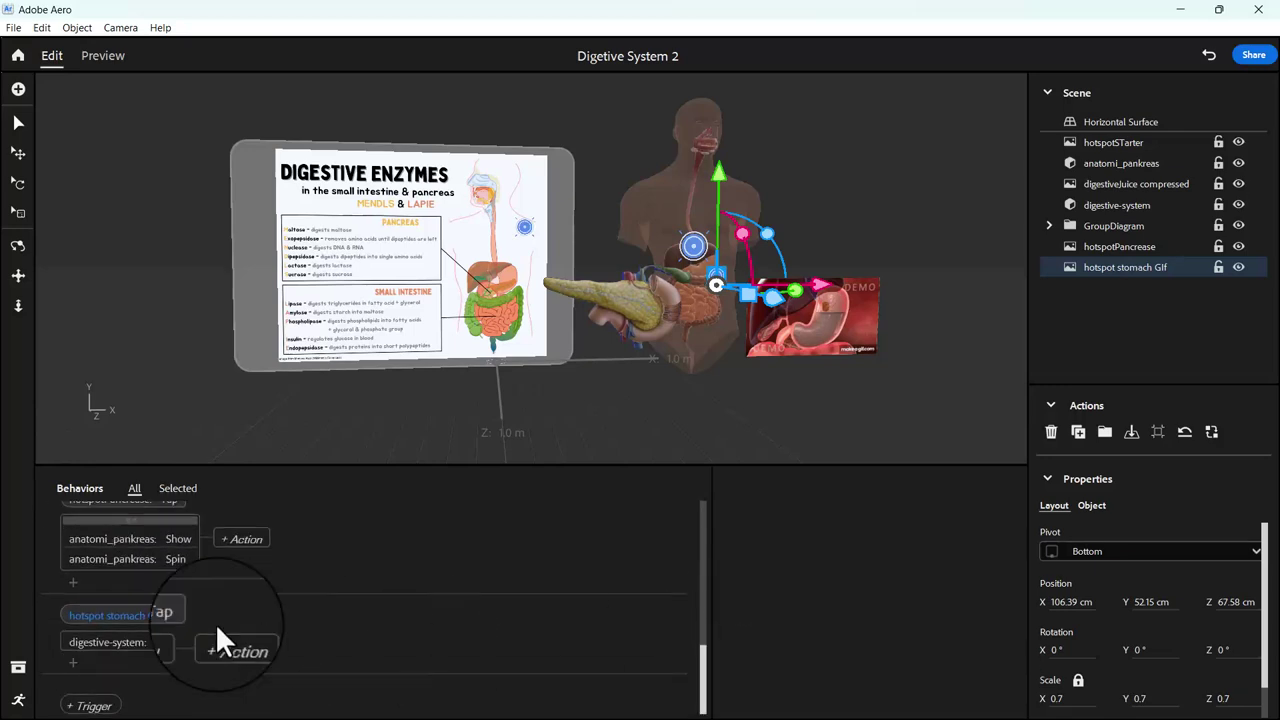
{"action": "left_click", "coordinate": [140, 646]}
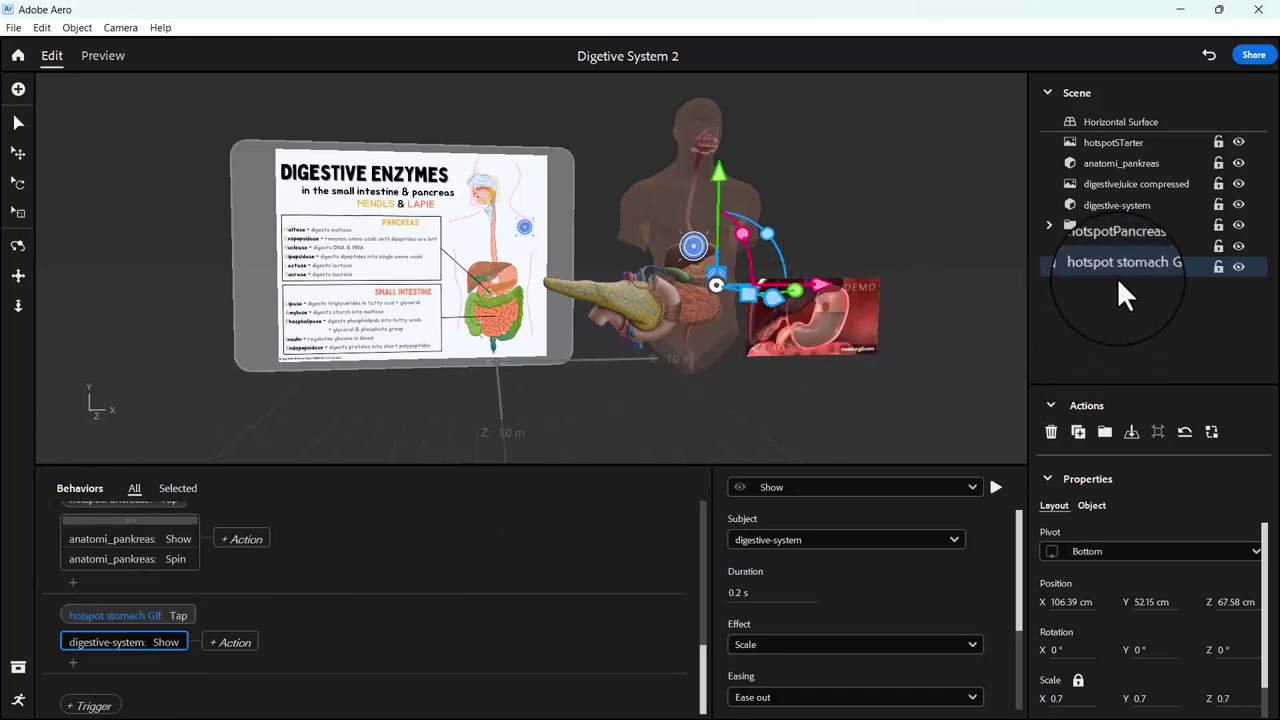
{"action": "left_click", "coordinate": [845, 318]}
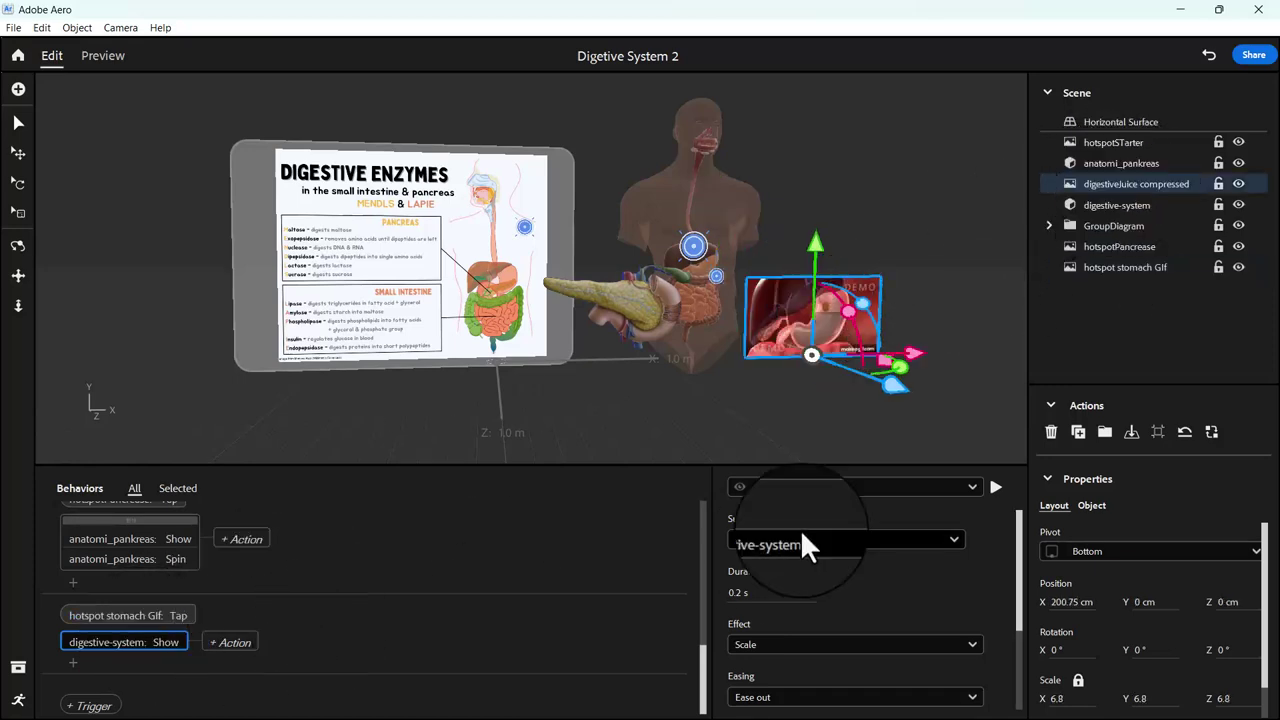
{"action": "left_click", "coordinate": [940, 536]}
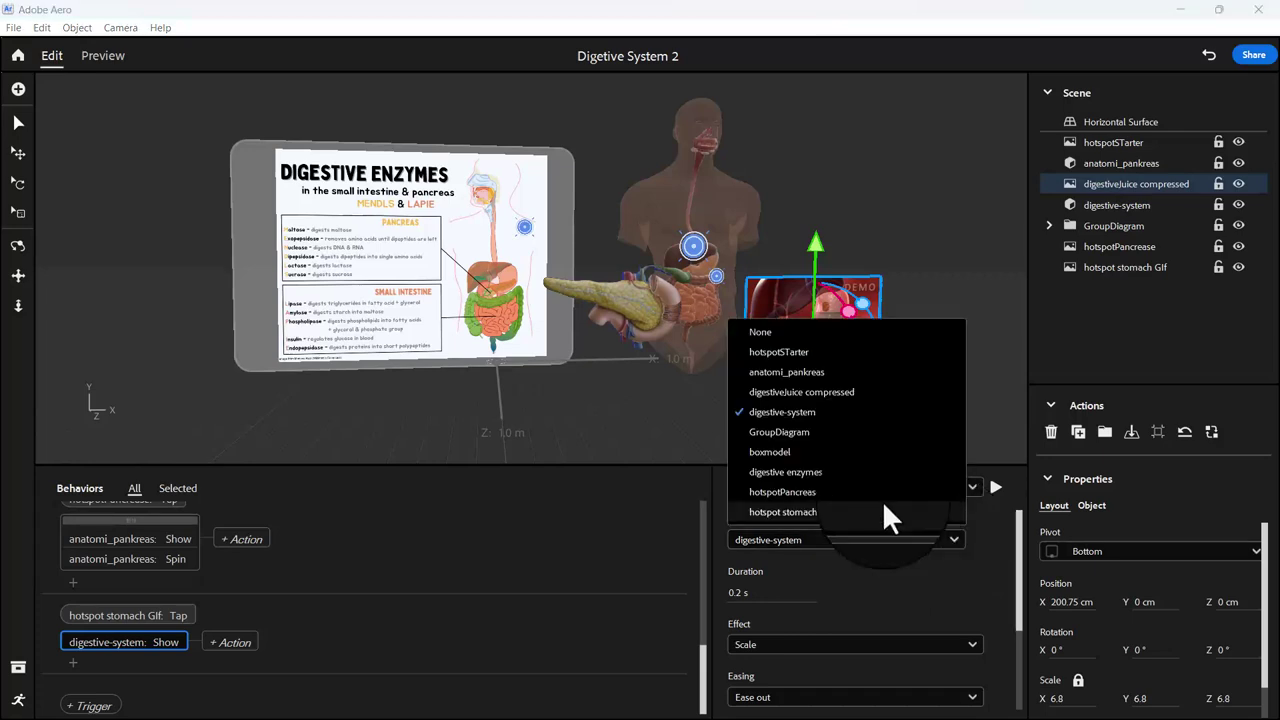
{"action": "left_click", "coordinate": [841, 392]}
{"action": "mouse_move", "coordinate": [1016, 625]}
{"action": "left_mouse_down"}
{"action": "mouse_move", "coordinate": [1040, 705]}
{"action": "mouse_move", "coordinate": [982, 462]}
{"action": "left_mouse_up"}
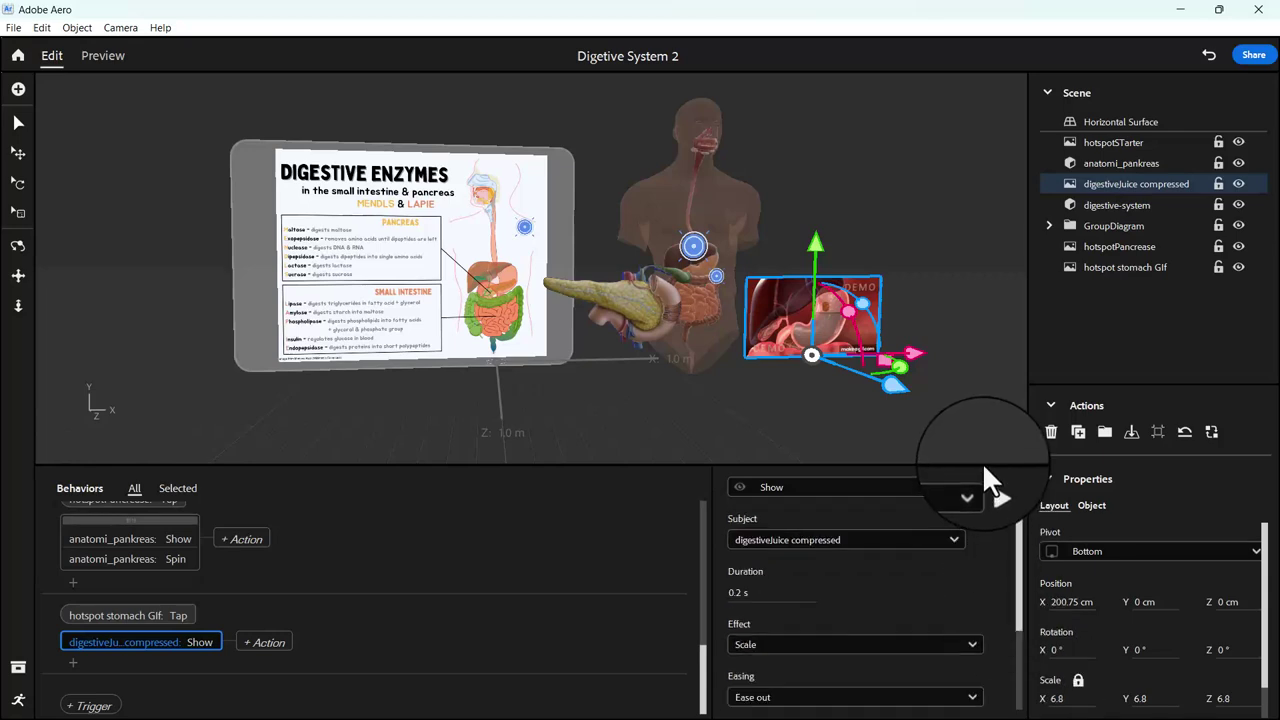
{"action": "left_click", "coordinate": [73, 658]}
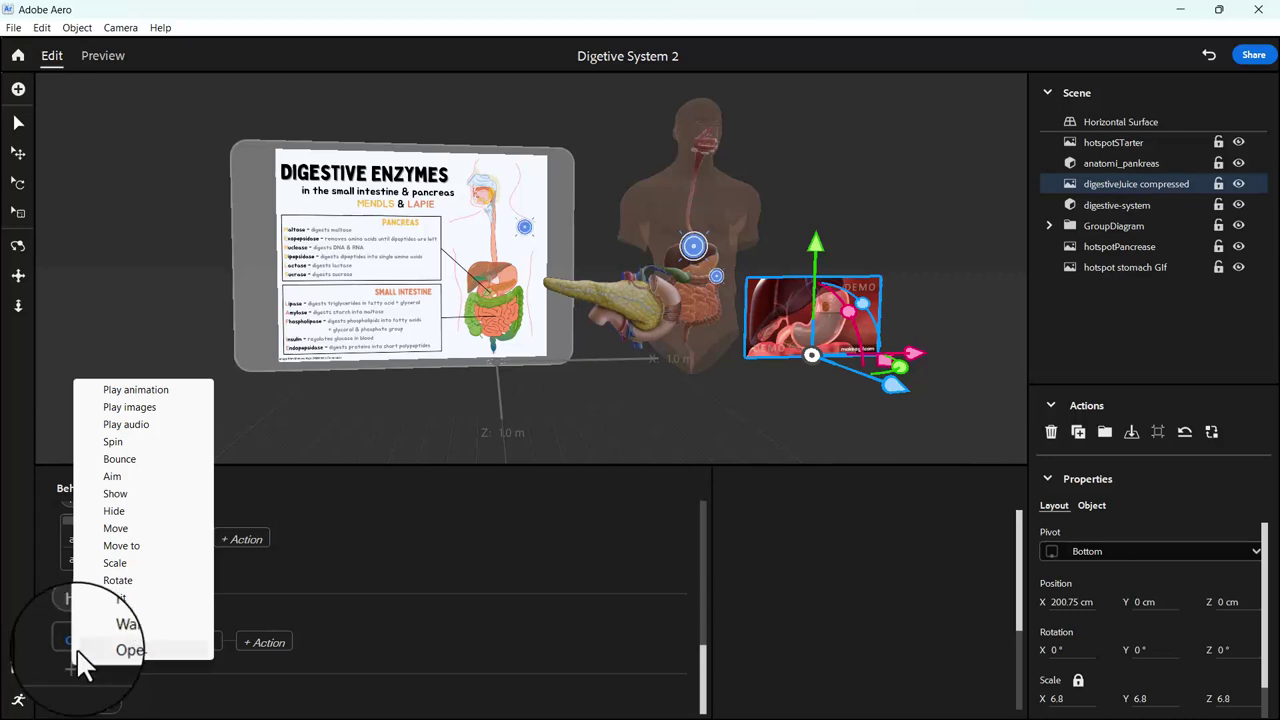
Add a Play animation action to the stomach tap with Infinite looping enabled, then preview
{"action": "left_click", "coordinate": [160, 395]}
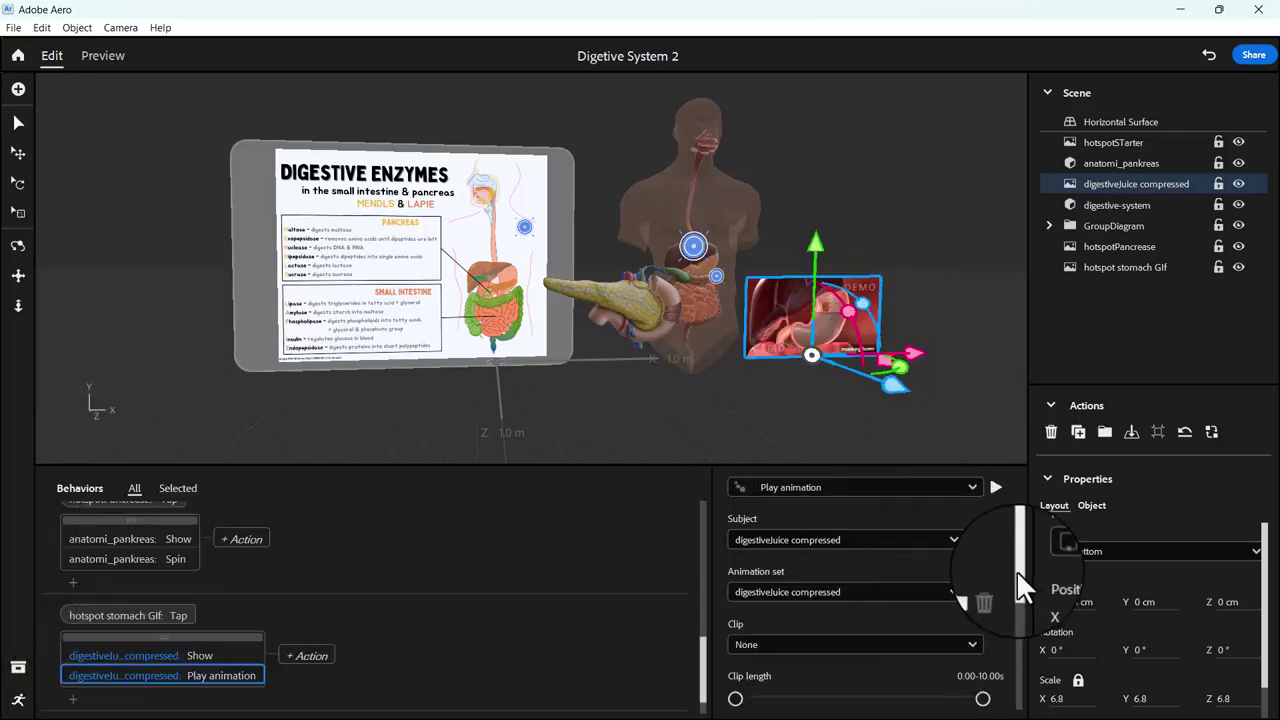
{"action": "left_click_drag", "start_coordinate": [1018, 573], "coordinate": [1053, 702]}
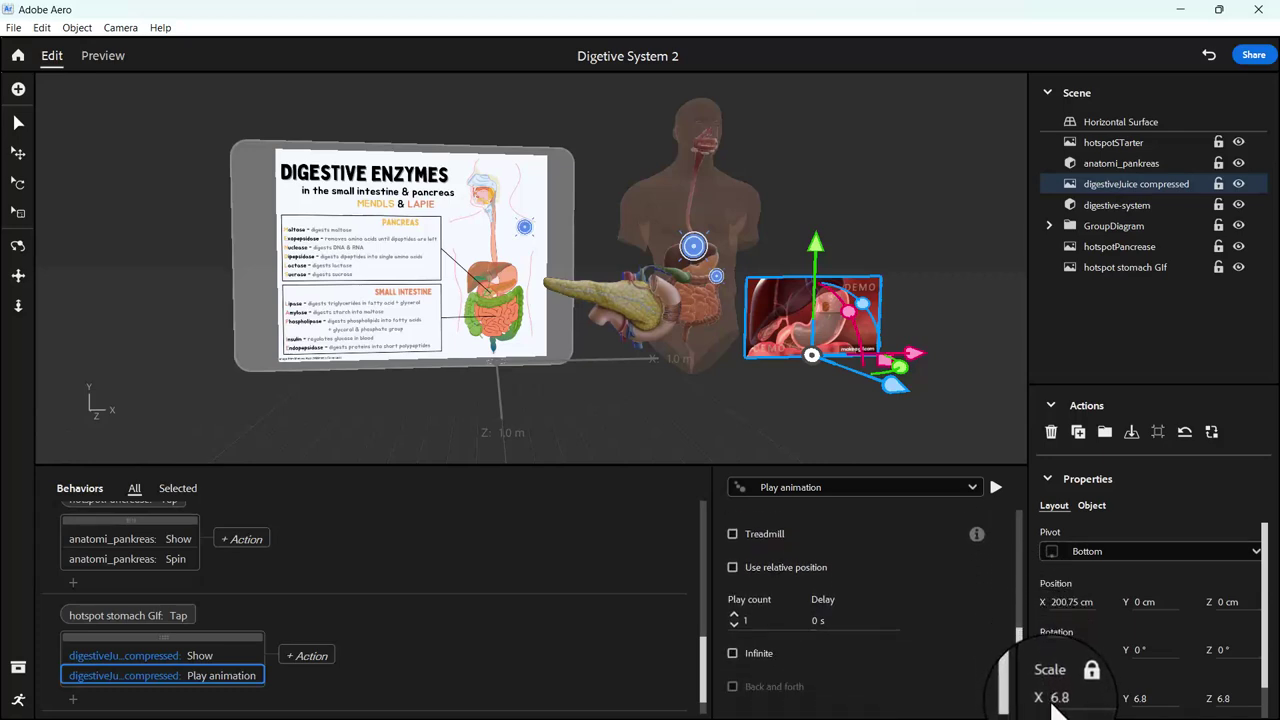
{"action": "left_click", "coordinate": [732, 653]}
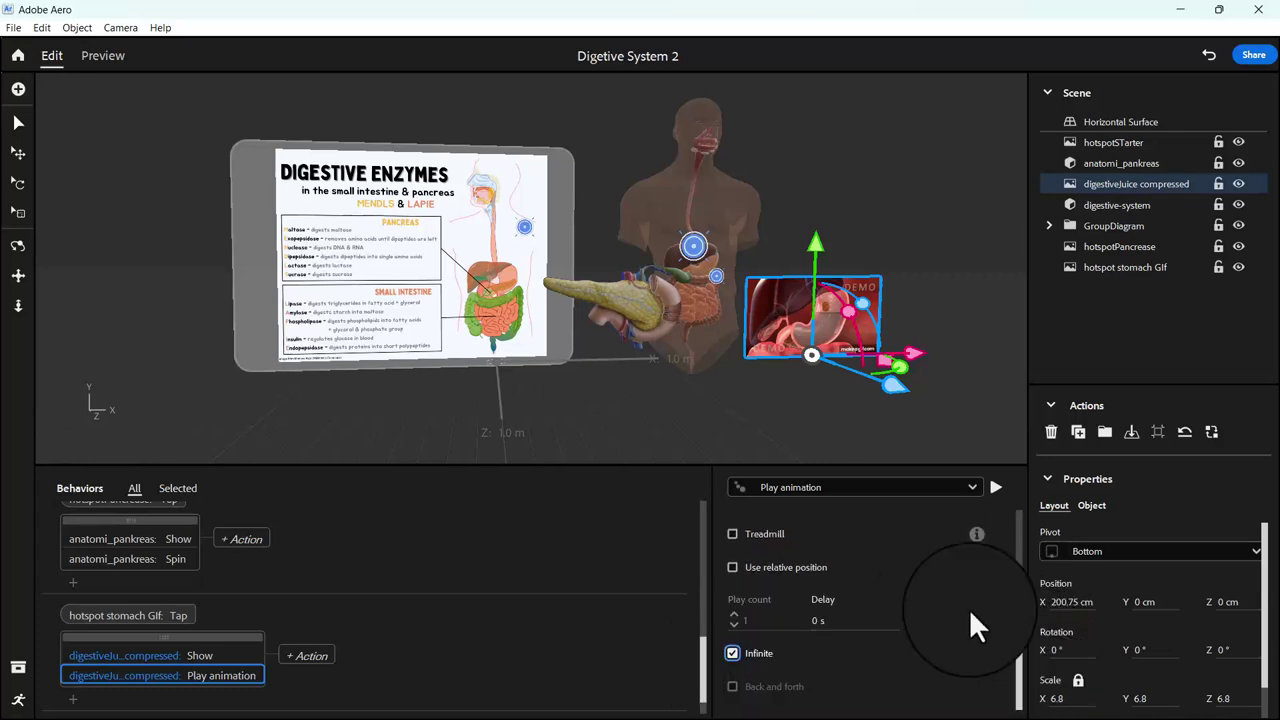
{"action": "left_click_drag", "start_coordinate": [1017, 639], "coordinate": [1000, 510]}
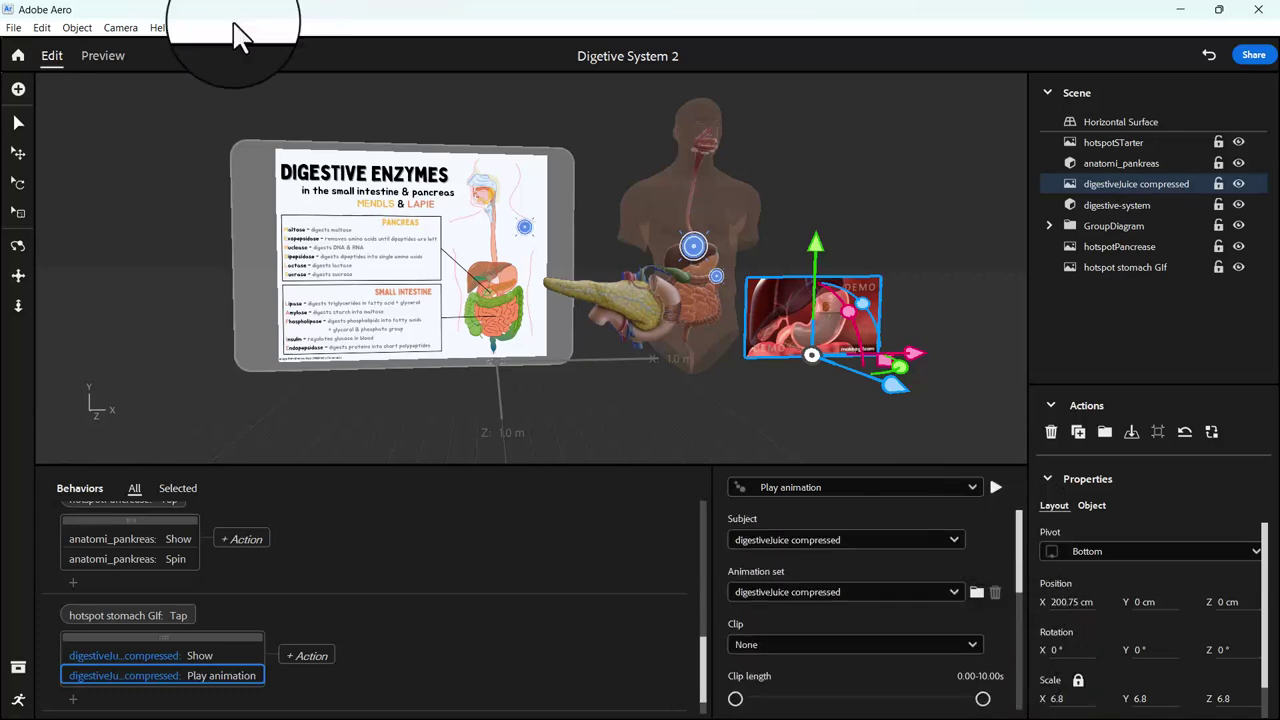
{"action": "left_click", "coordinate": [103, 56]}
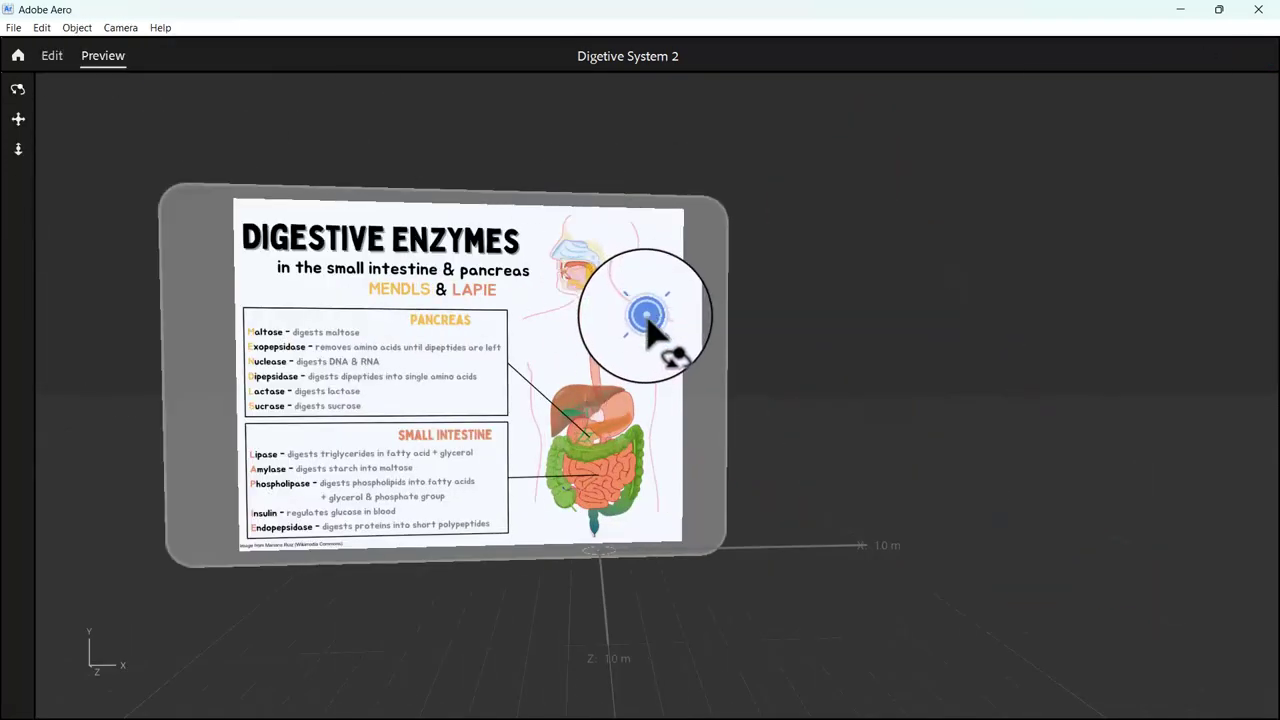
Tap the poster, stomach and pancreas hotspots in Preview, then return to Edit
{"action": "left_click", "coordinate": [648, 320]}
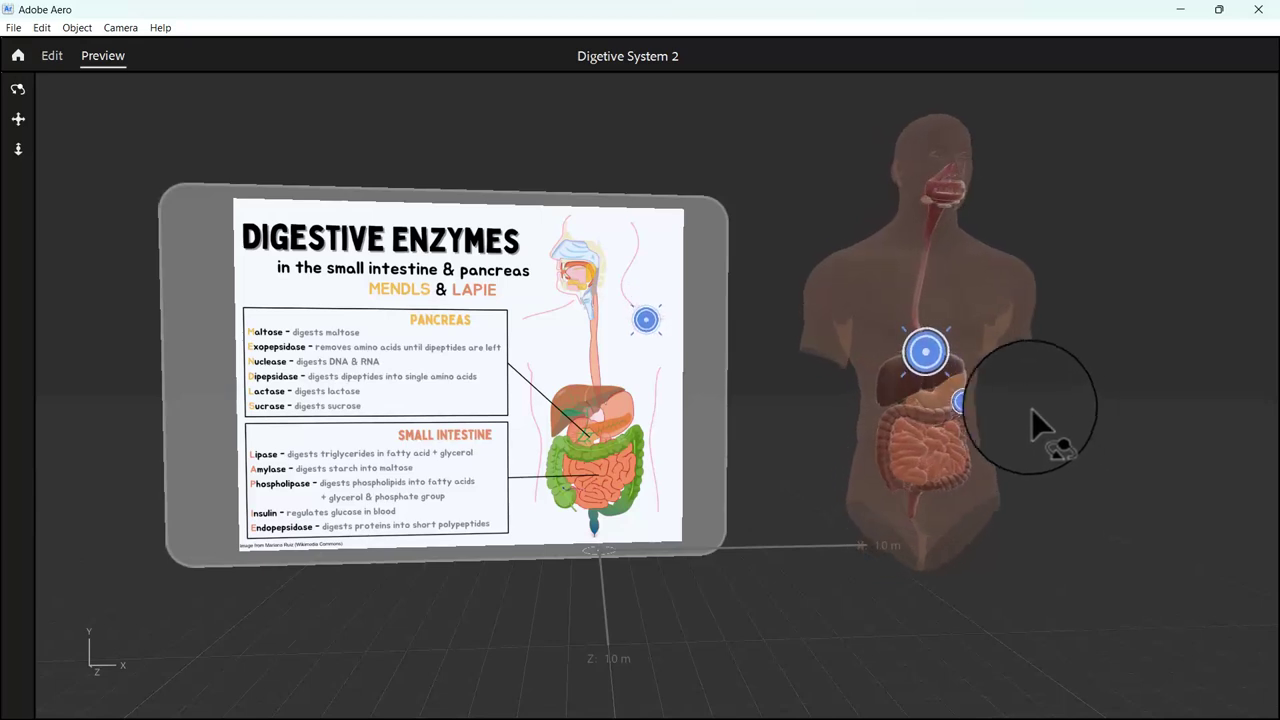
{"action": "left_click", "coordinate": [974, 401]}
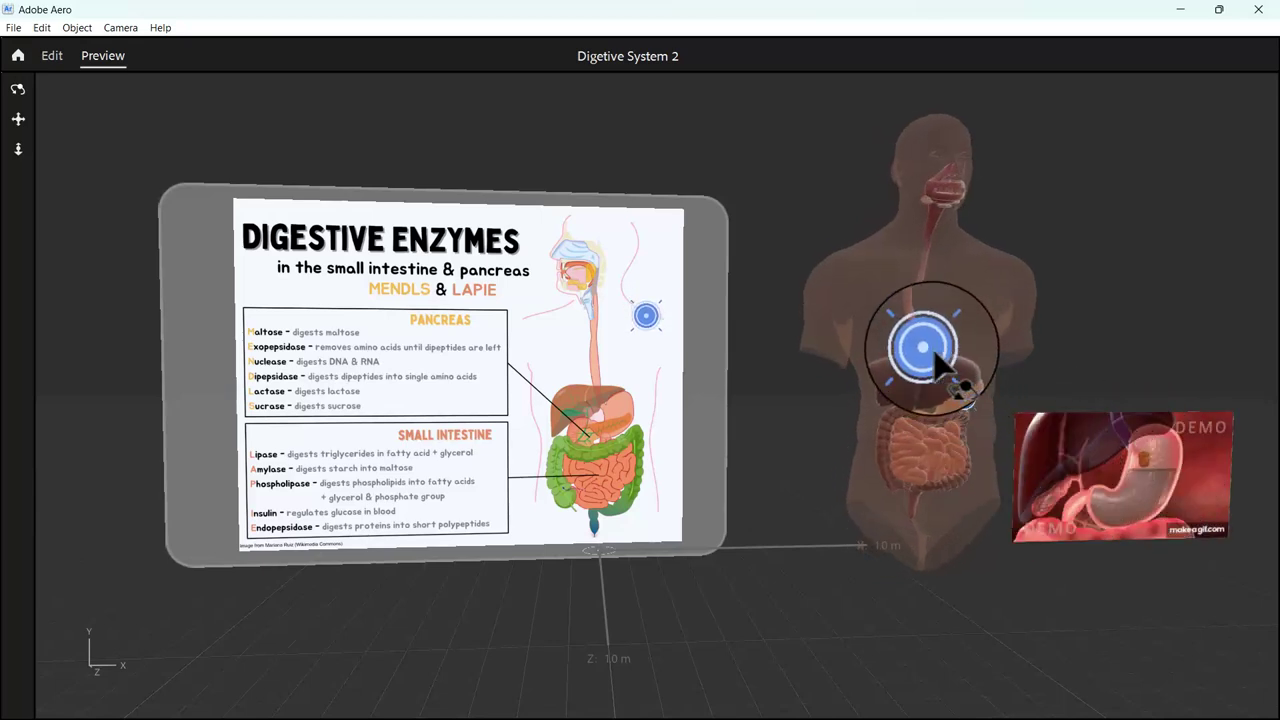
{"action": "left_click", "coordinate": [930, 352]}
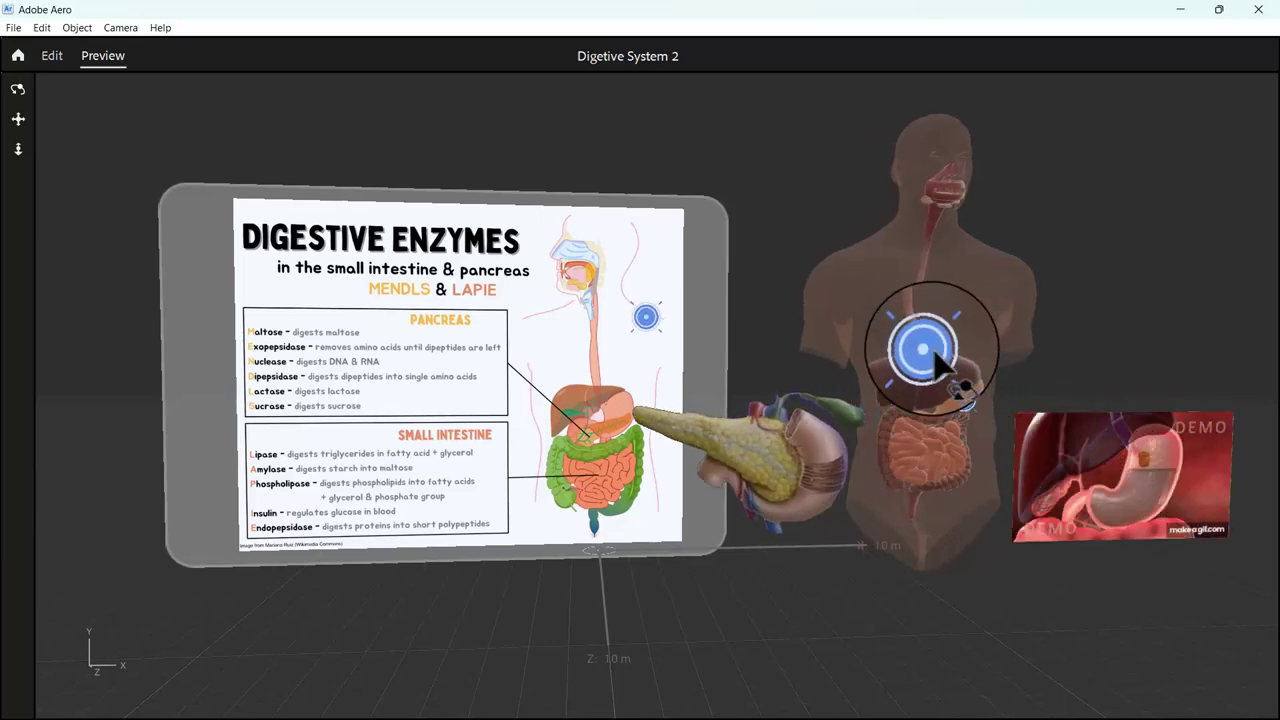
{"action": "left_click", "coordinate": [51, 55]}
{"action": "scroll", "coordinate": [573, 593], "scroll_direction": "down", "scroll_amount": 5}
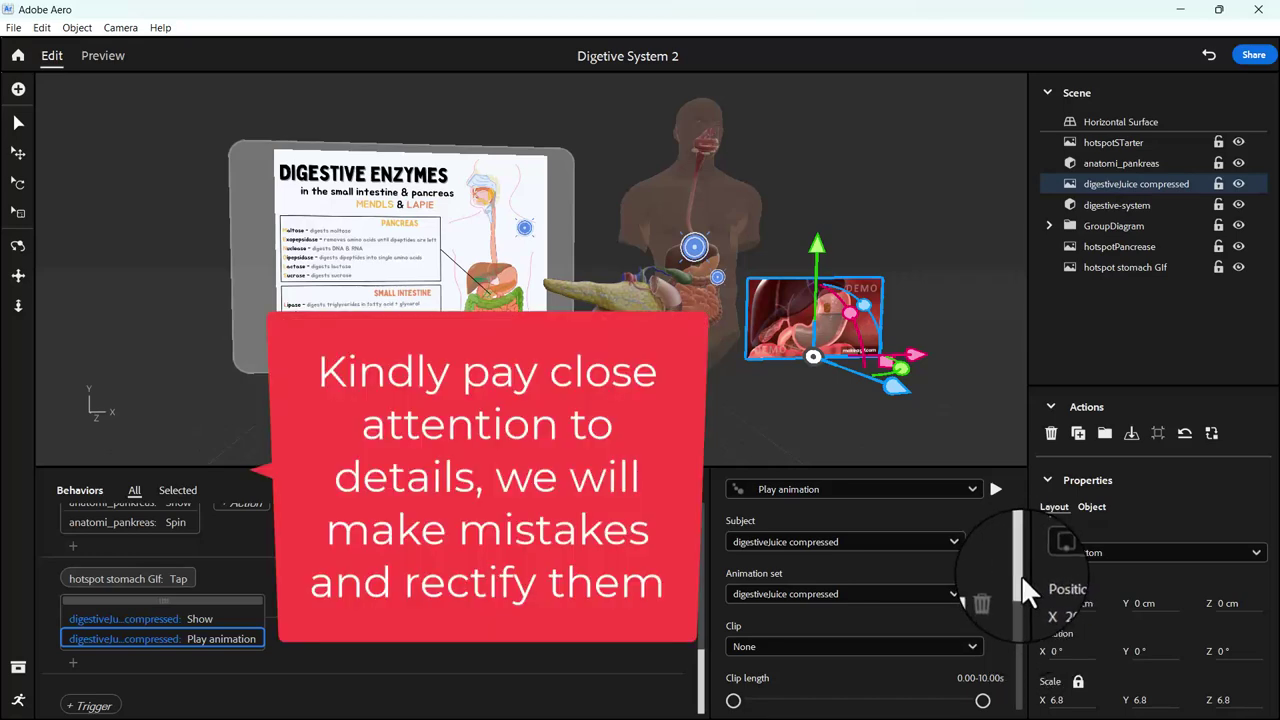
Switch the digestiveJuice GIF's Play animation action to Play images
{"action": "mouse_move", "coordinate": [1021, 576]}
{"action": "left_mouse_down"}
{"action": "mouse_move", "coordinate": [1028, 678]}
{"action": "mouse_move", "coordinate": [1026, 570]}
{"action": "left_mouse_up"}
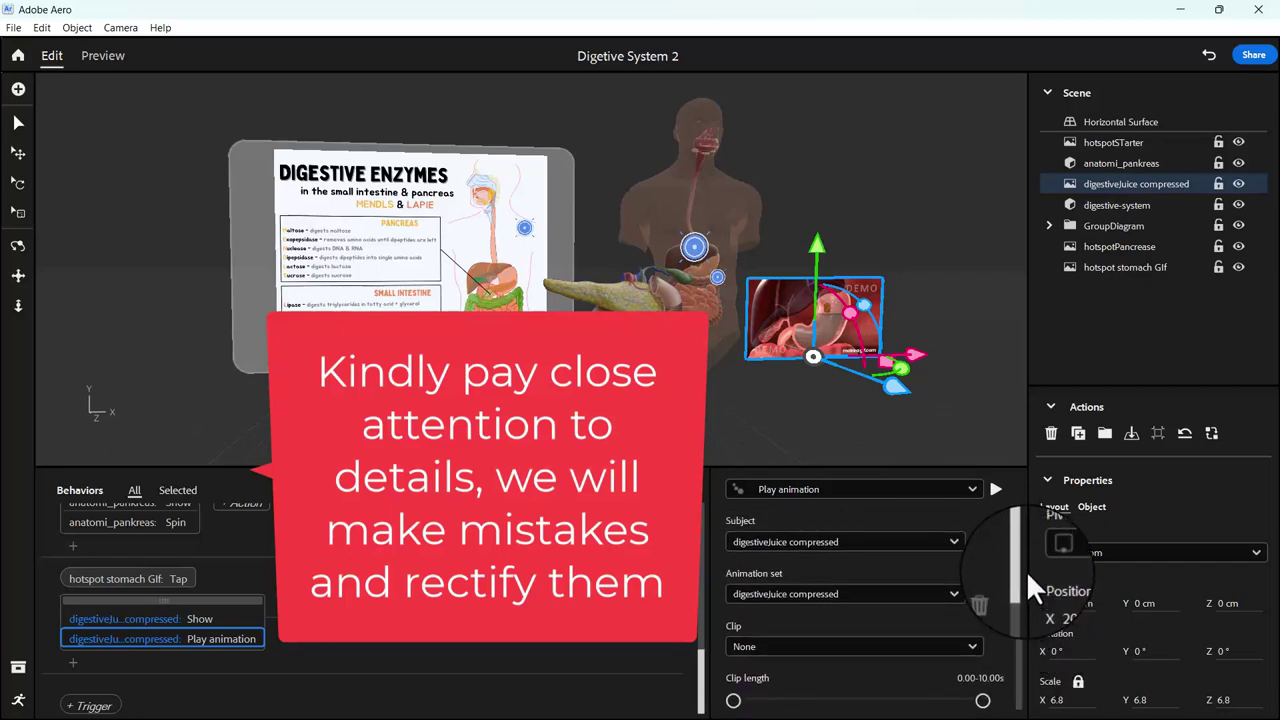
{"action": "left_click", "coordinate": [970, 488]}
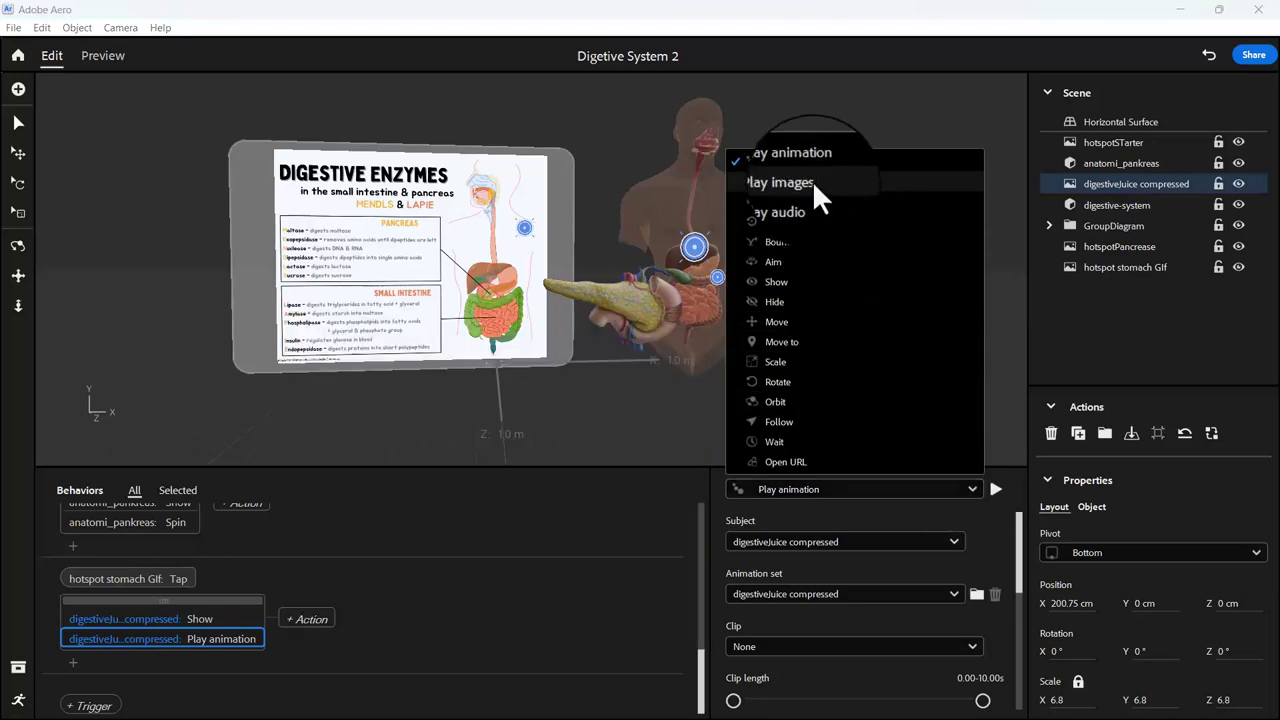
{"action": "left_click", "coordinate": [812, 180]}
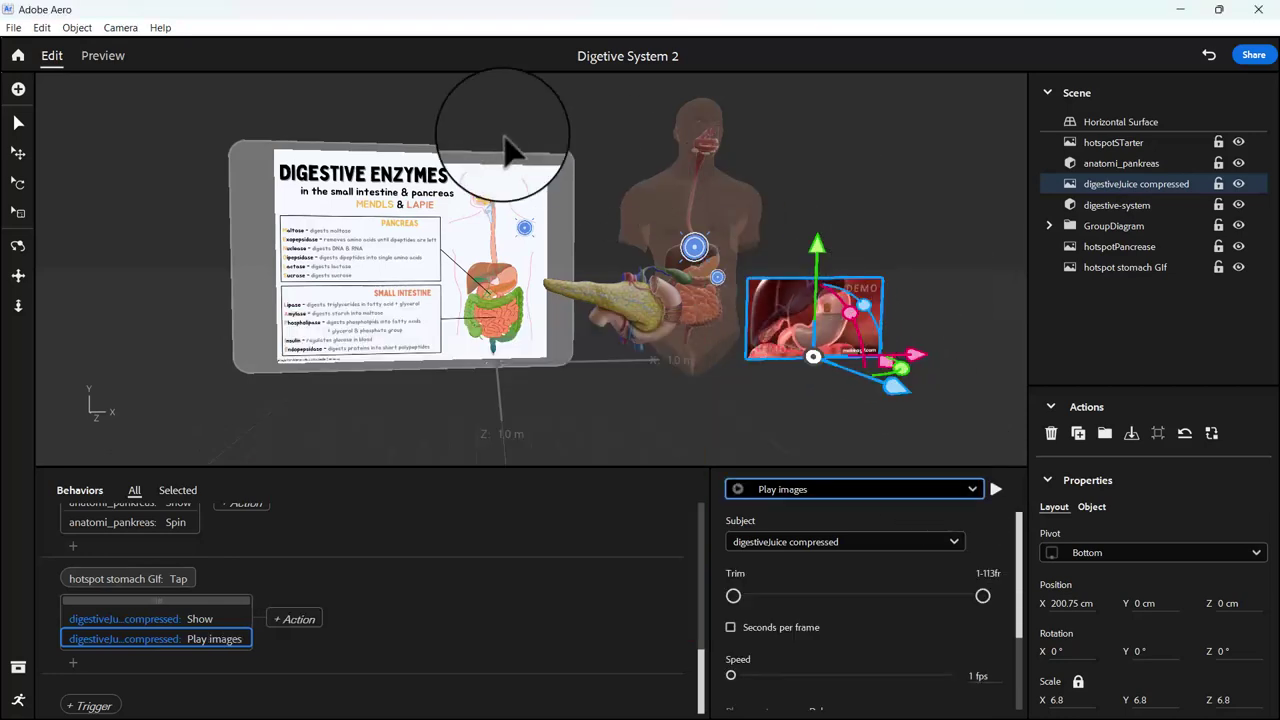
Preview the scene, tap the poster and stomach hotspots to see the GIF play, then go back to Edit
{"action": "left_click", "coordinate": [103, 58]}
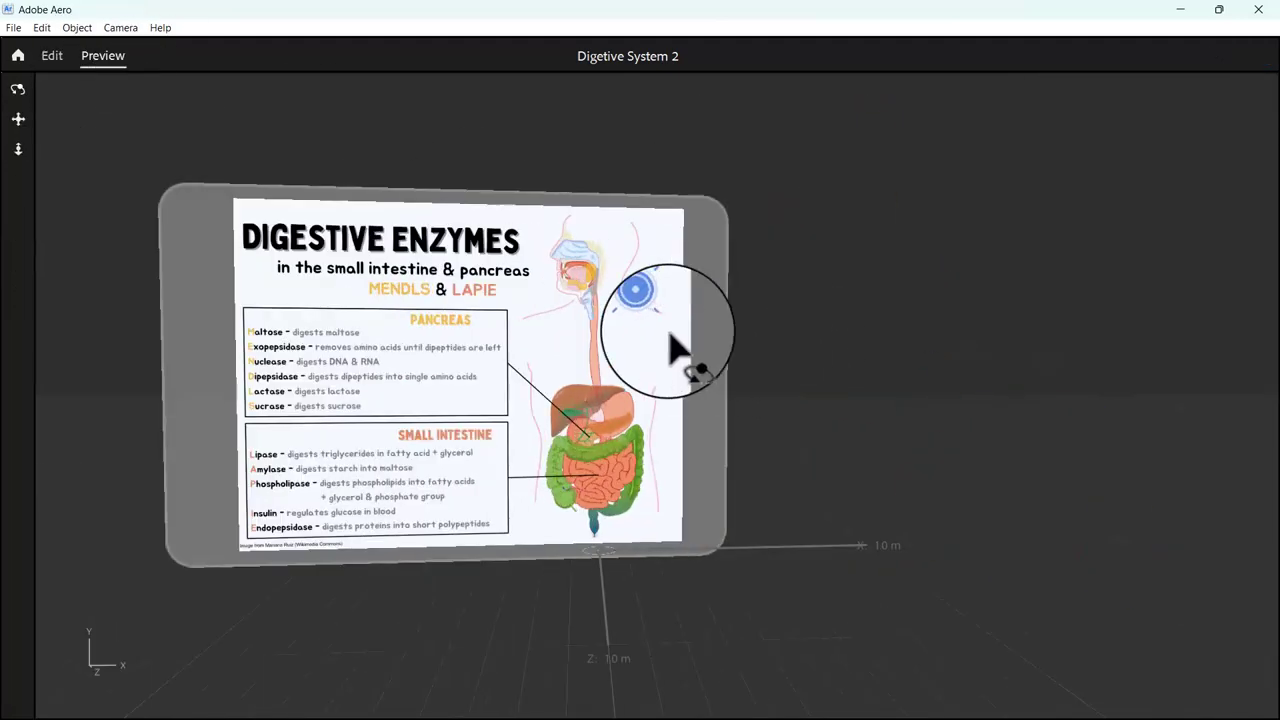
{"action": "left_click", "coordinate": [647, 312]}
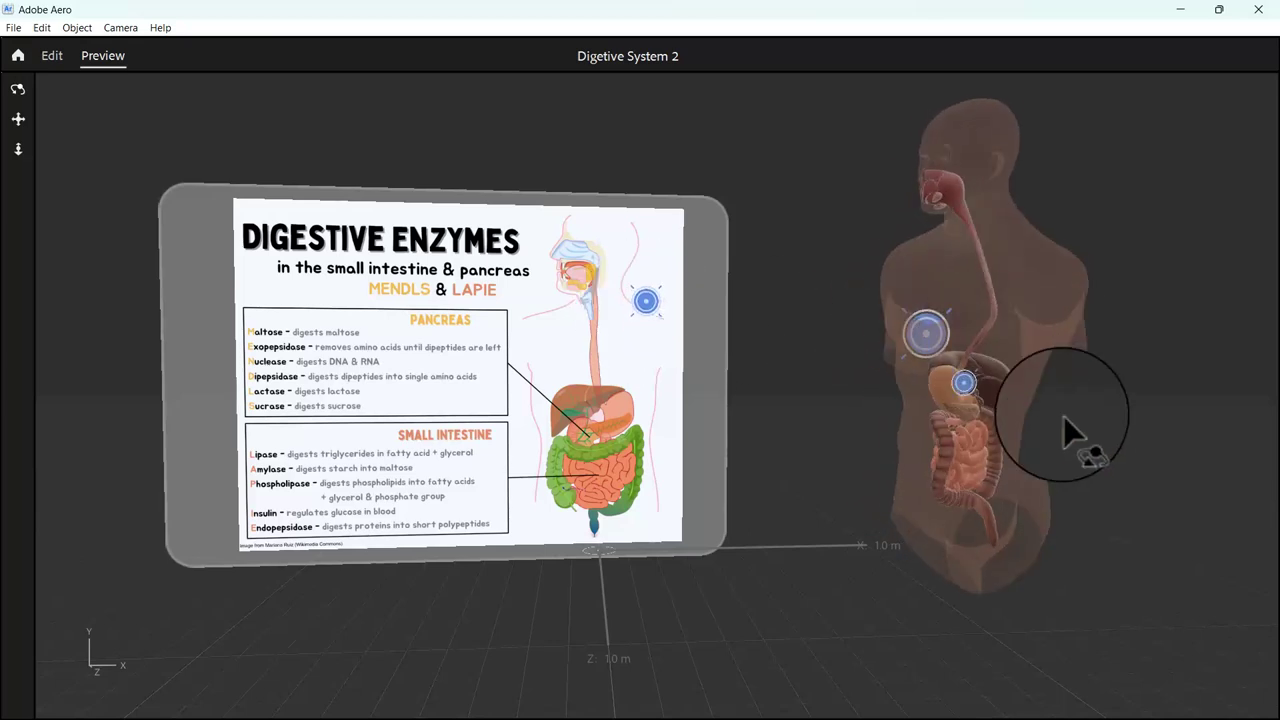
{"action": "left_click", "coordinate": [964, 396]}
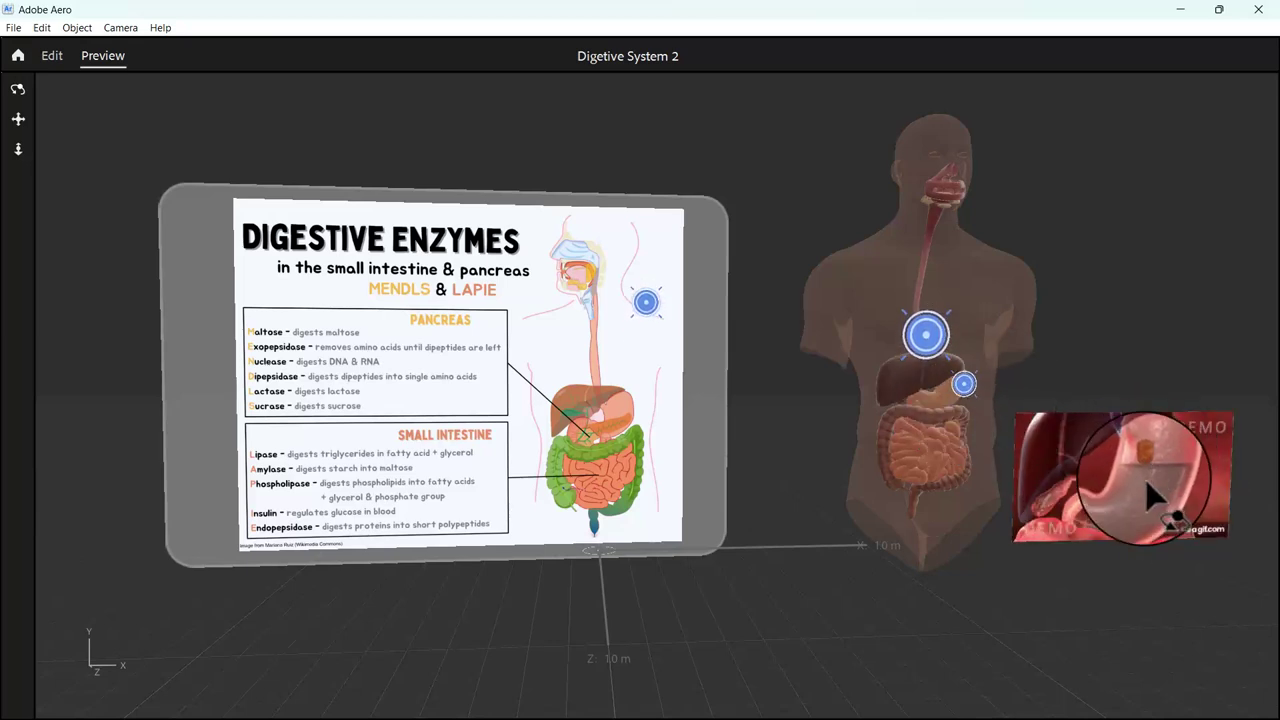
{"action": "left_click", "coordinate": [58, 56]}
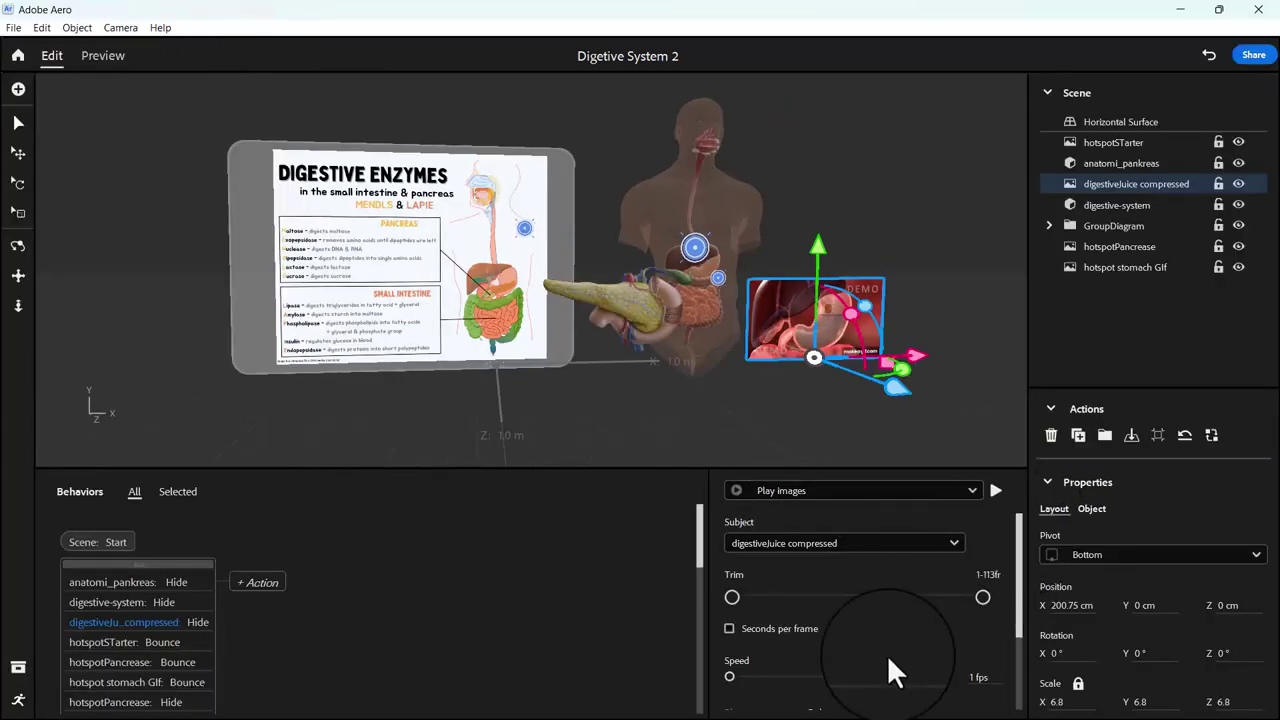
Set the Play images speed to 12 fps, test playback, and open Preview
{"action": "left_click_drag", "start_coordinate": [728, 674], "coordinate": [811, 674]}
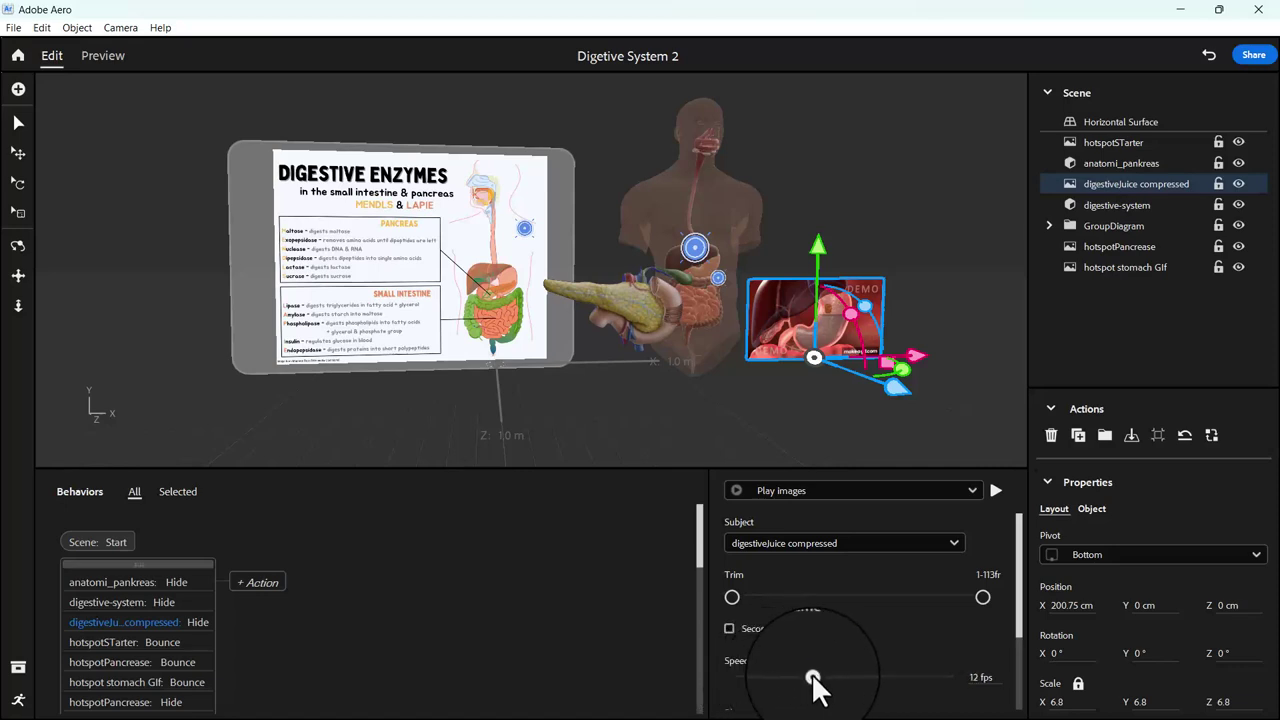
{"action": "left_click", "coordinate": [995, 490]}
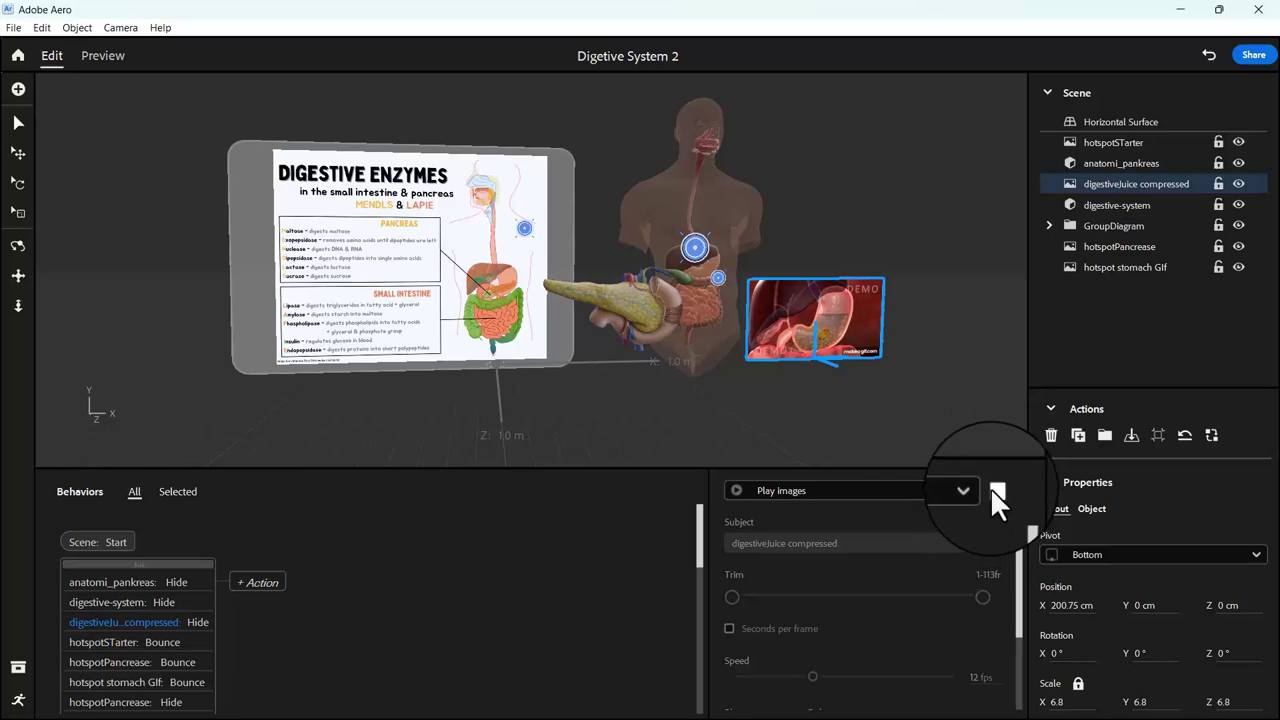
{"action": "left_click", "coordinate": [104, 56]}
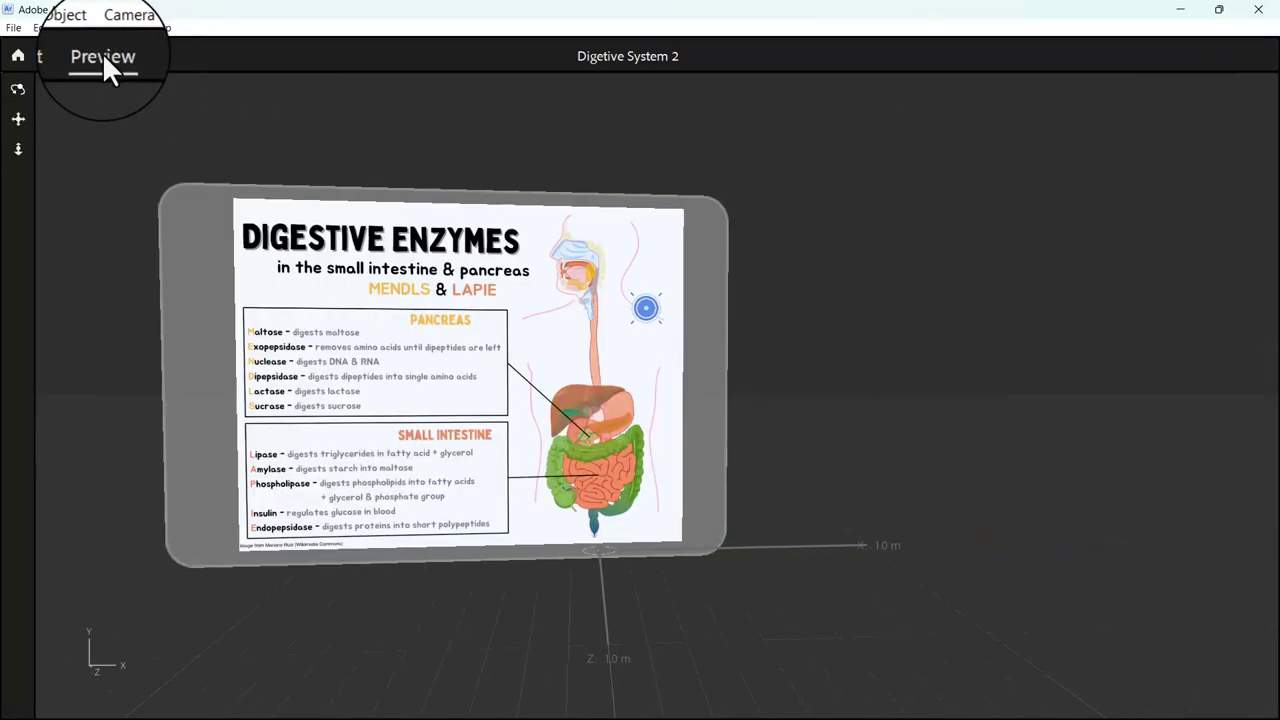
Tap the starter and body hotspots to check the reveals, then press Escape to resume editing
{"action": "left_click", "coordinate": [648, 343]}
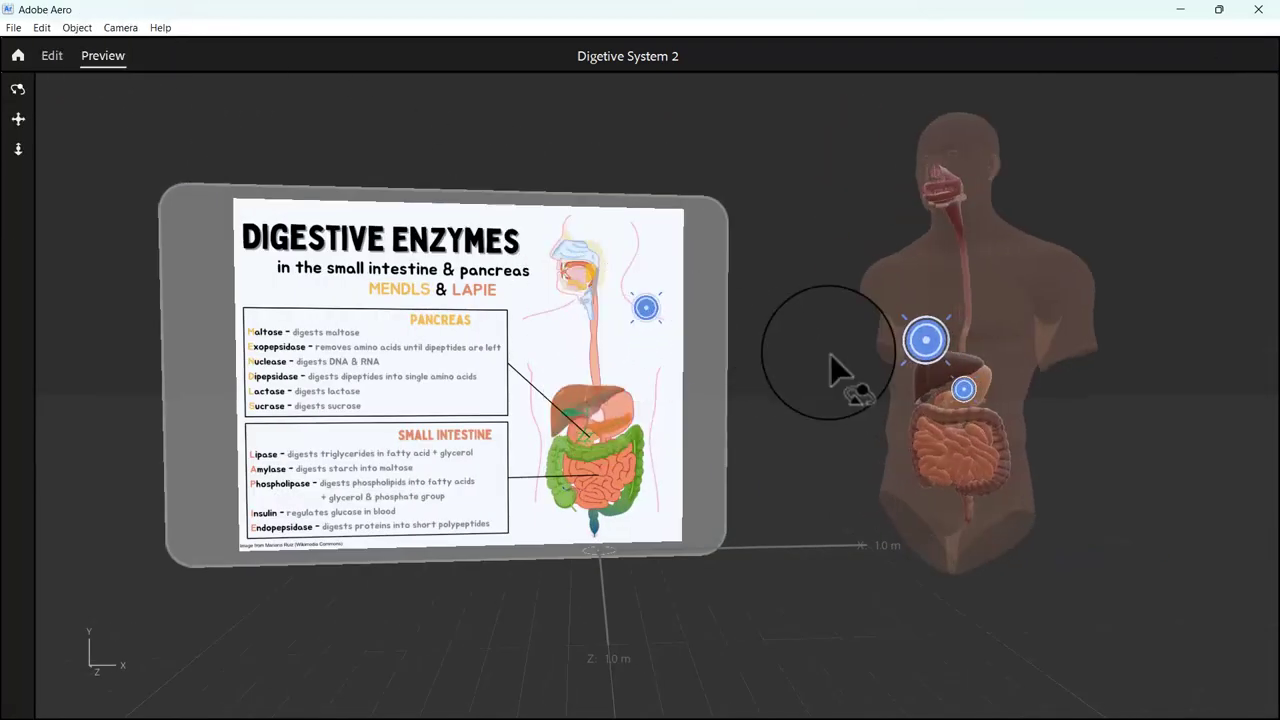
{"action": "left_click", "coordinate": [930, 368]}
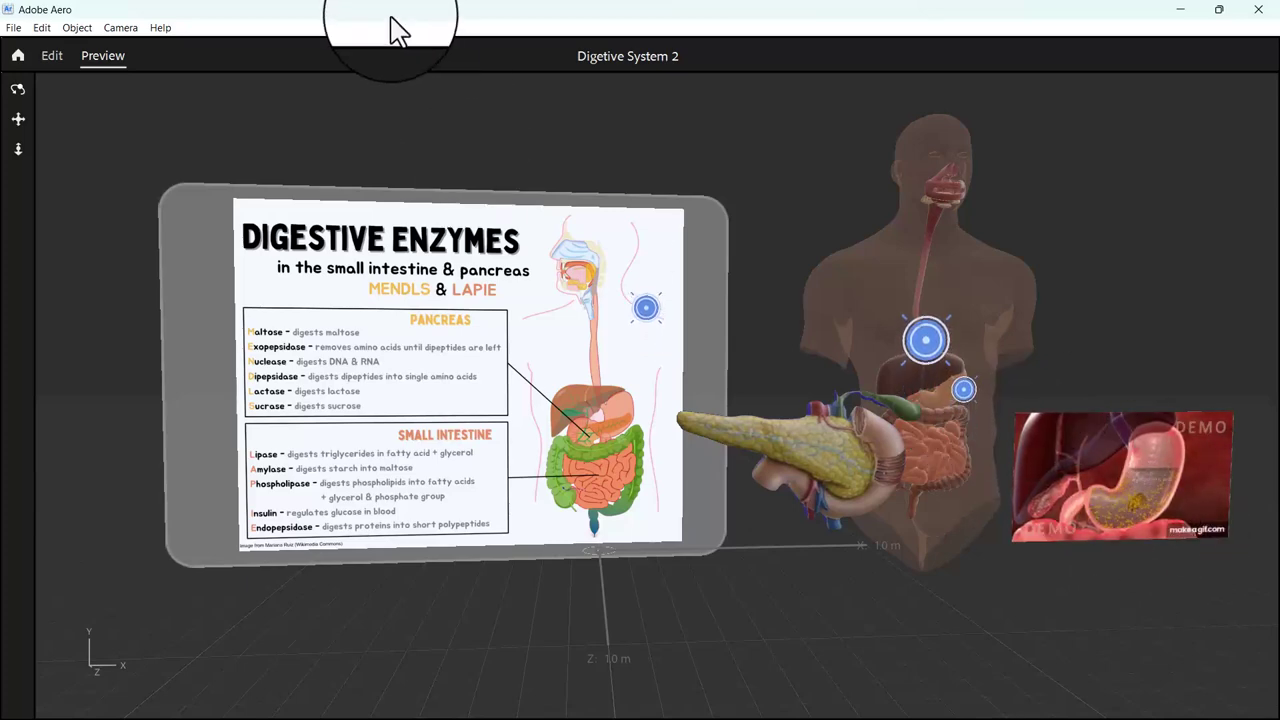
{"action": "key", "text": "Escape"}
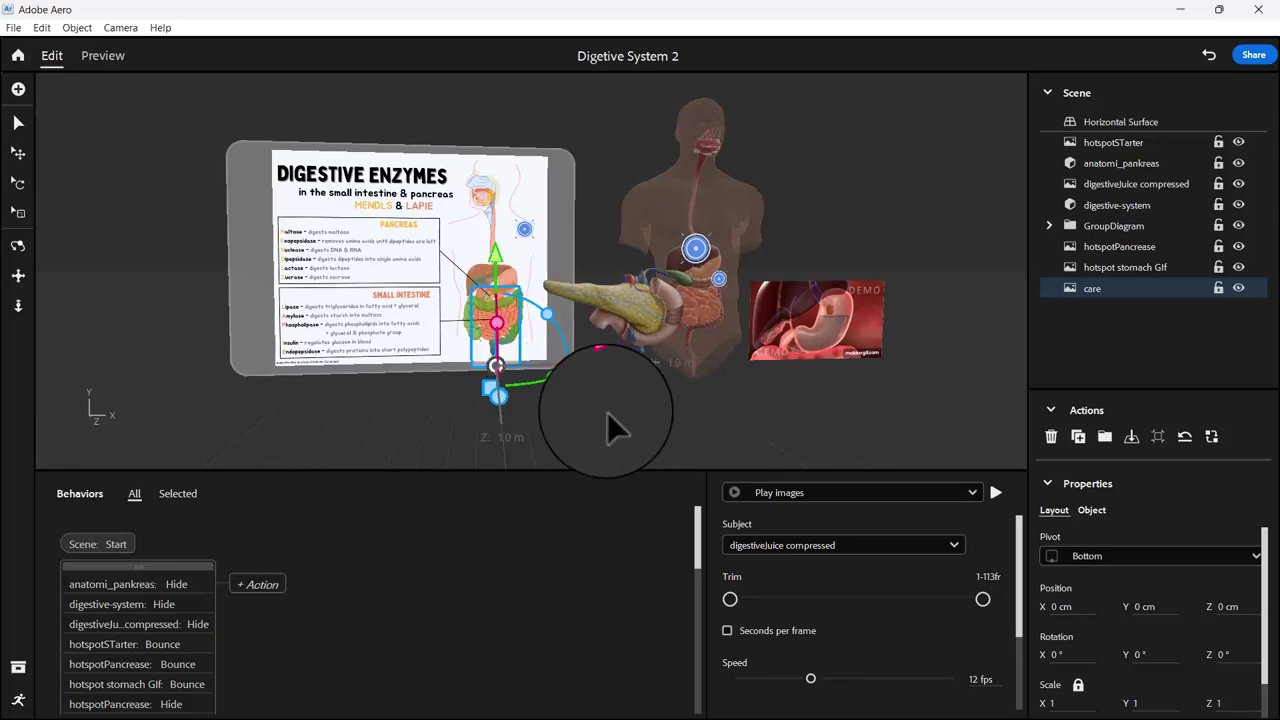
Move the care image forward in depth and enlarge it with the scale tool
{"action": "right_click_drag", "start_coordinate": [607, 420], "coordinate": [438, 409]}
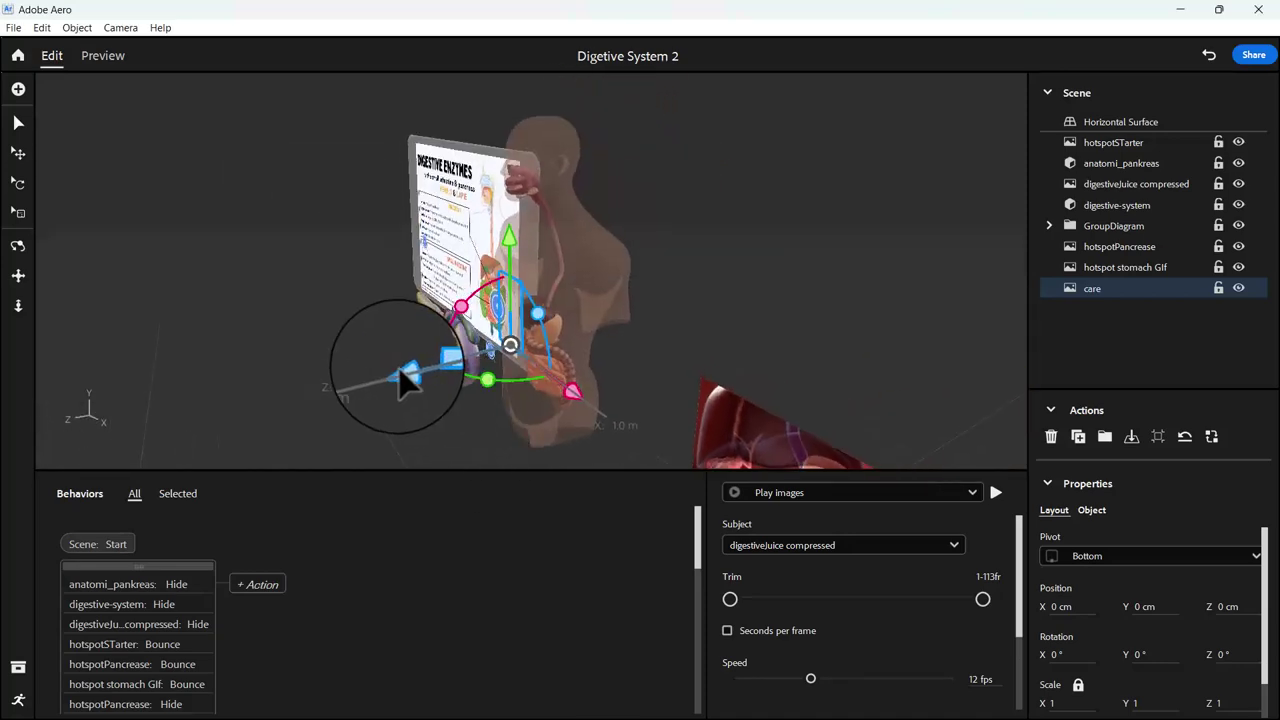
{"action": "left_click_drag", "start_coordinate": [405, 380], "coordinate": [370, 335]}
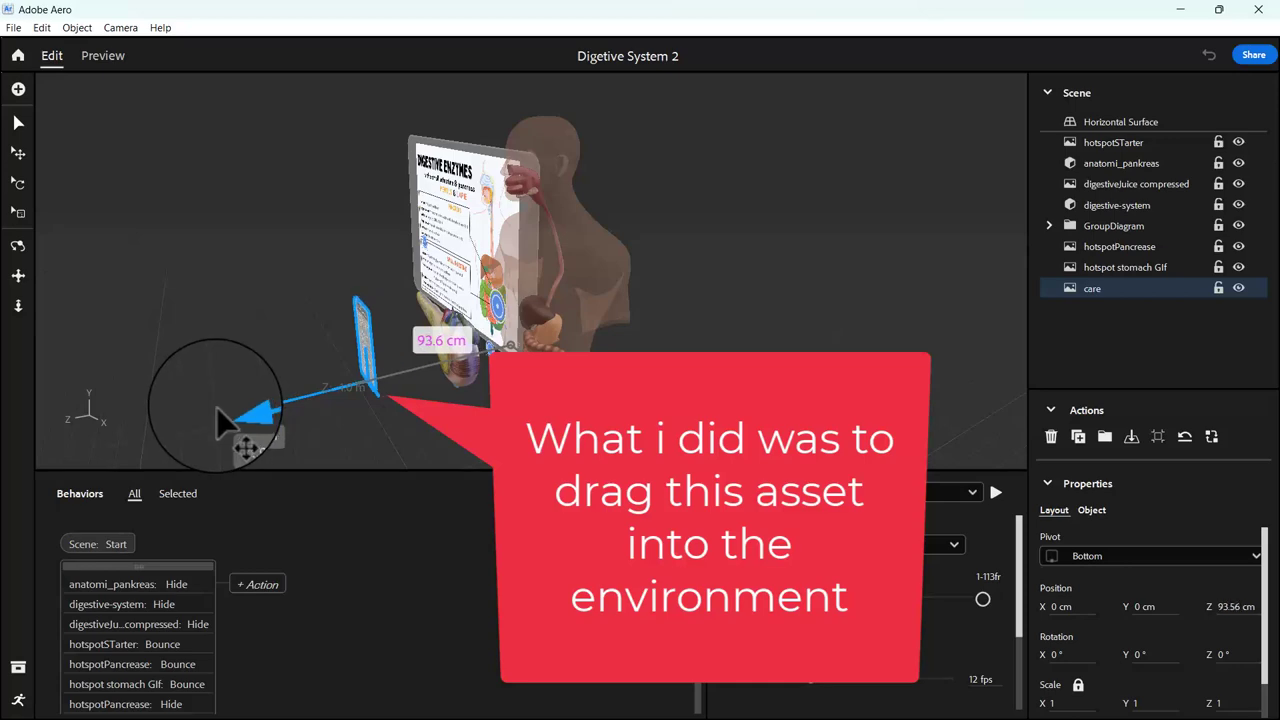
{"action": "right_click_drag", "start_coordinate": [362, 342], "coordinate": [522, 345]}
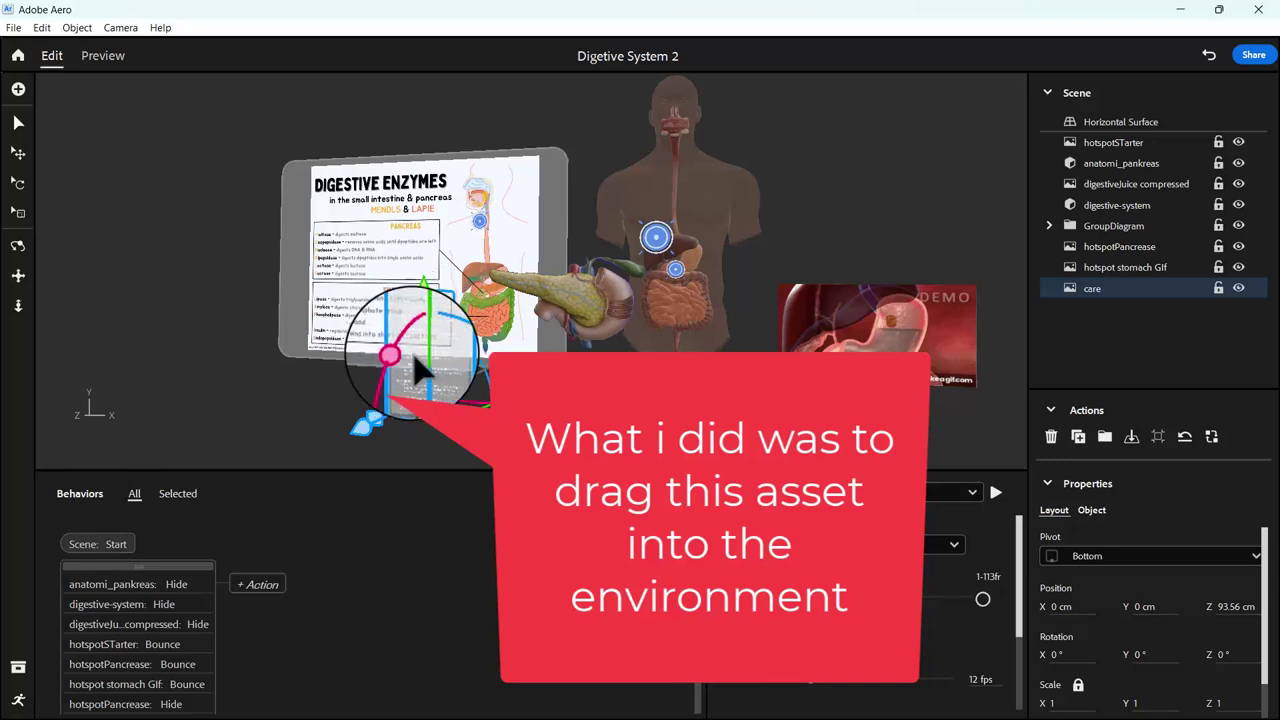
{"action": "left_click", "coordinate": [19, 211]}
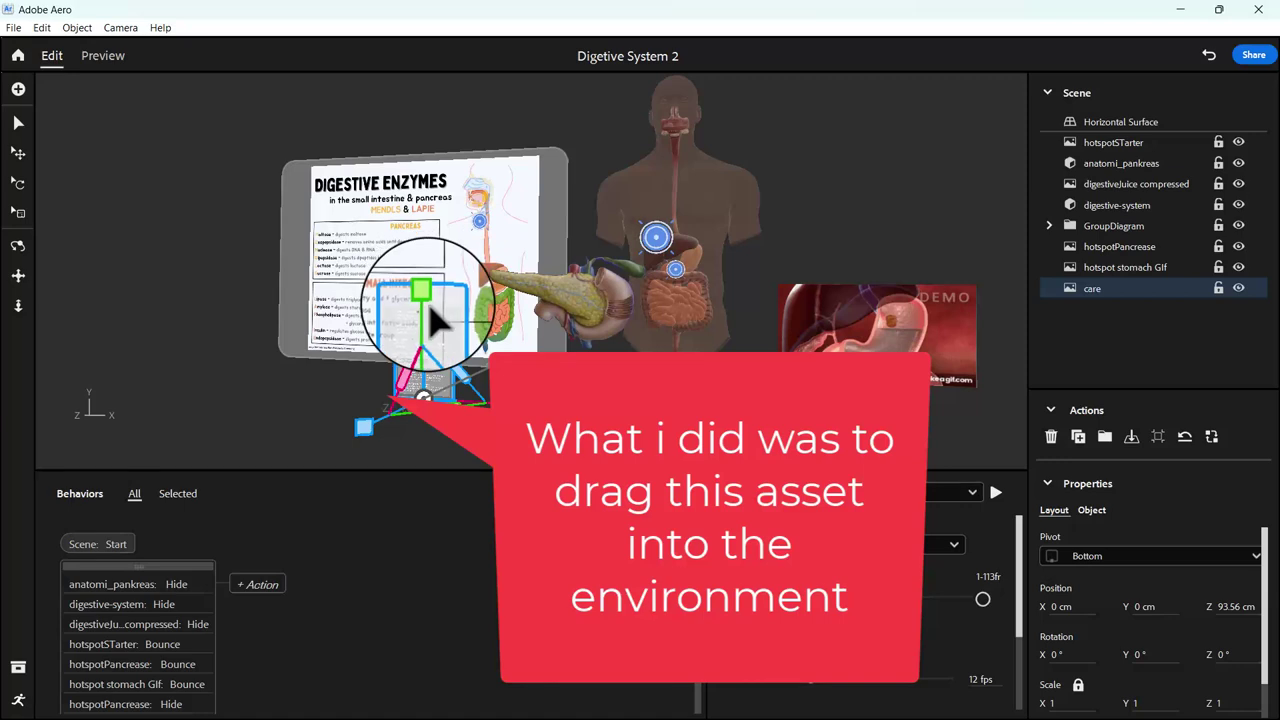
{"action": "left_click_drag", "start_coordinate": [429, 306], "coordinate": [458, 142]}
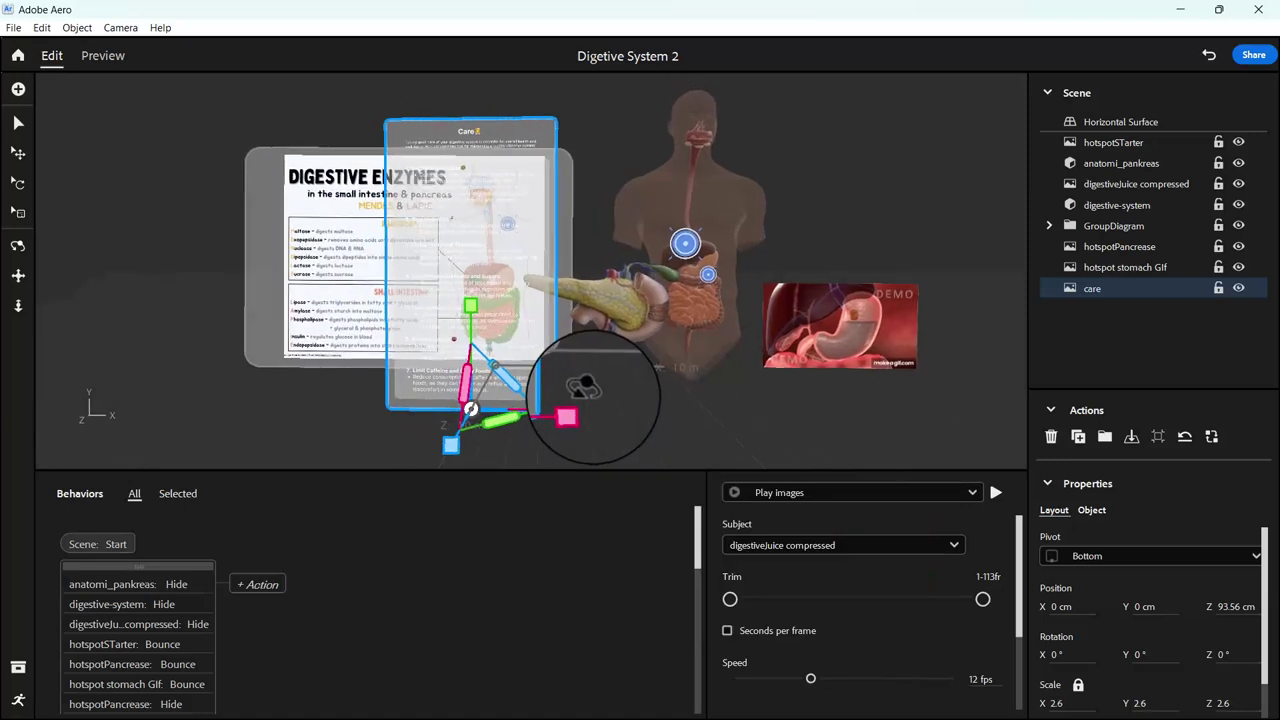
Slide the Care panel right past the stomach GIF and turn it to about 327.5° on Y
{"action": "left_click", "coordinate": [22, 122]}
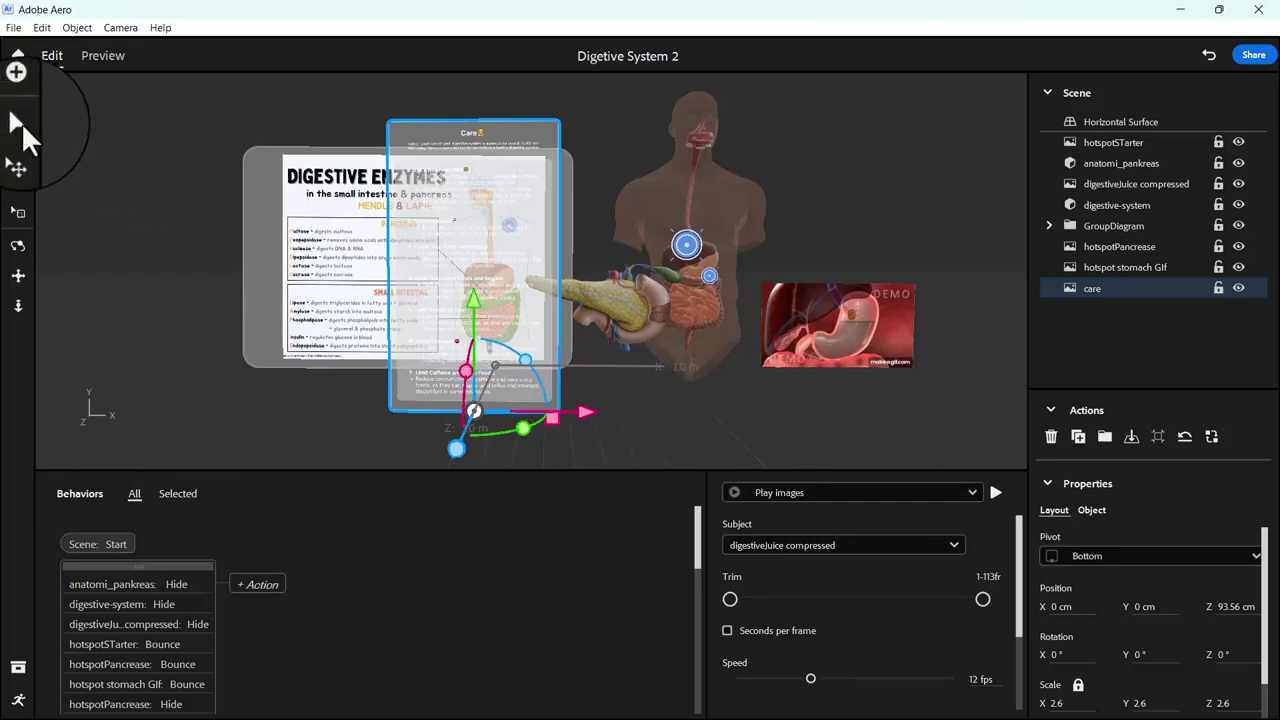
{"action": "left_click_drag", "start_coordinate": [589, 410], "coordinate": [1119, 405]}
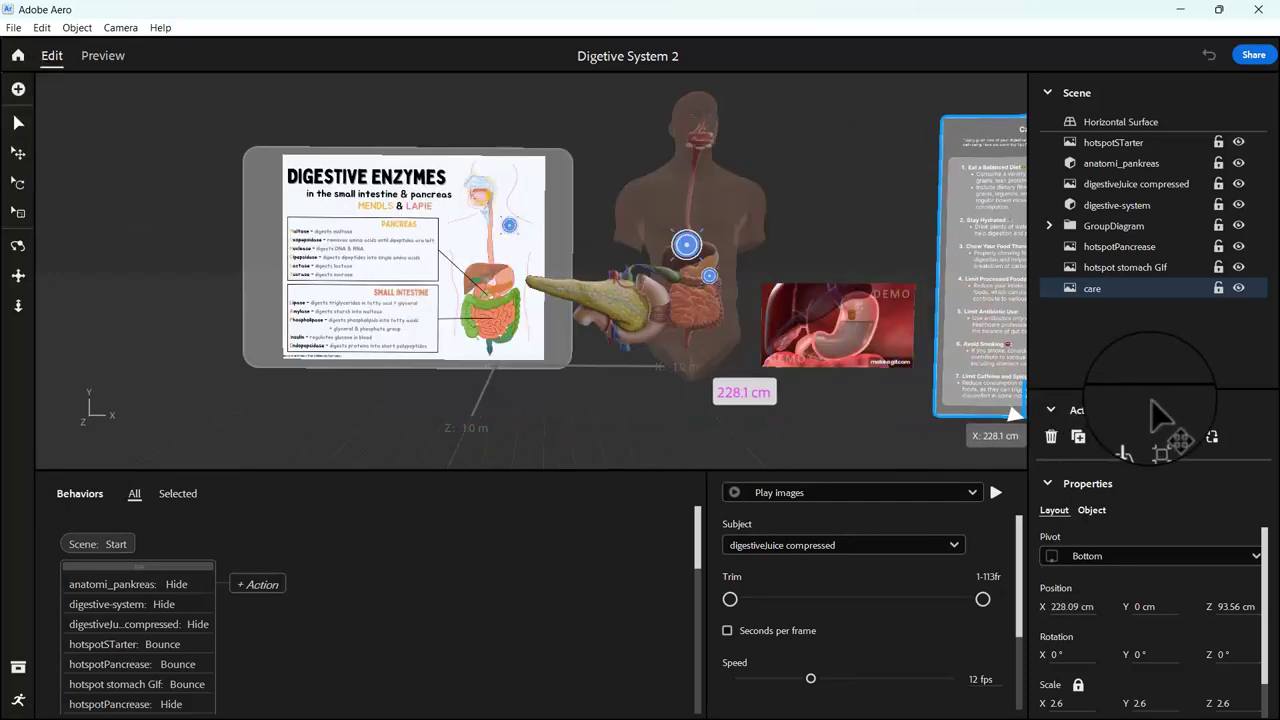
{"action": "left_click_drag", "start_coordinate": [1119, 405], "coordinate": [1152, 400]}
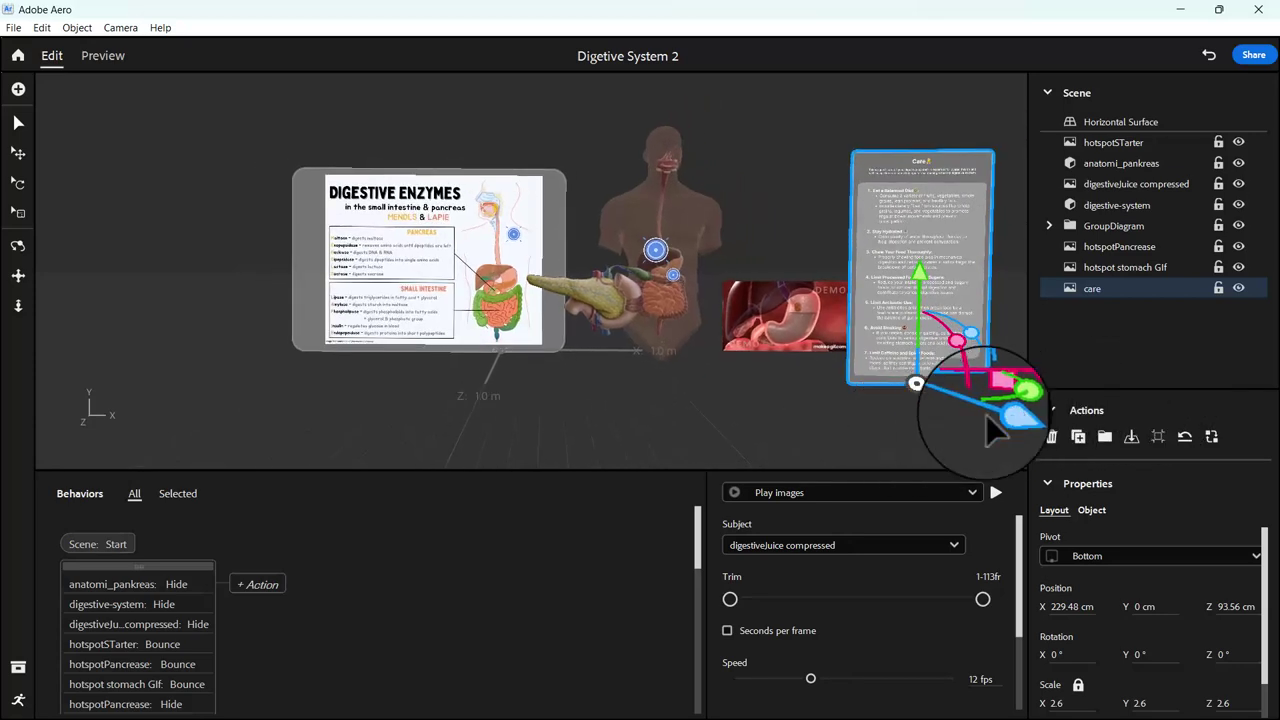
{"action": "scroll", "coordinate": [939, 418], "scroll_direction": "down", "scroll_amount": 2}
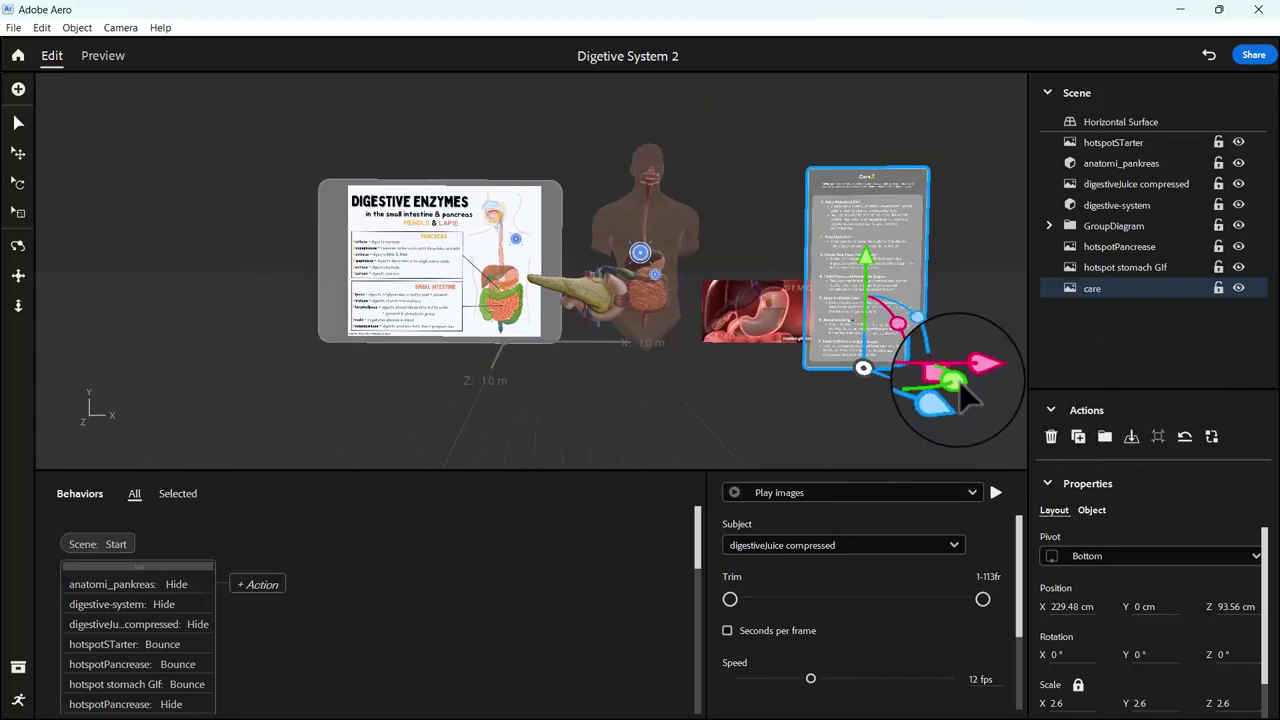
{"action": "left_click_drag", "start_coordinate": [965, 395], "coordinate": [1015, 395]}
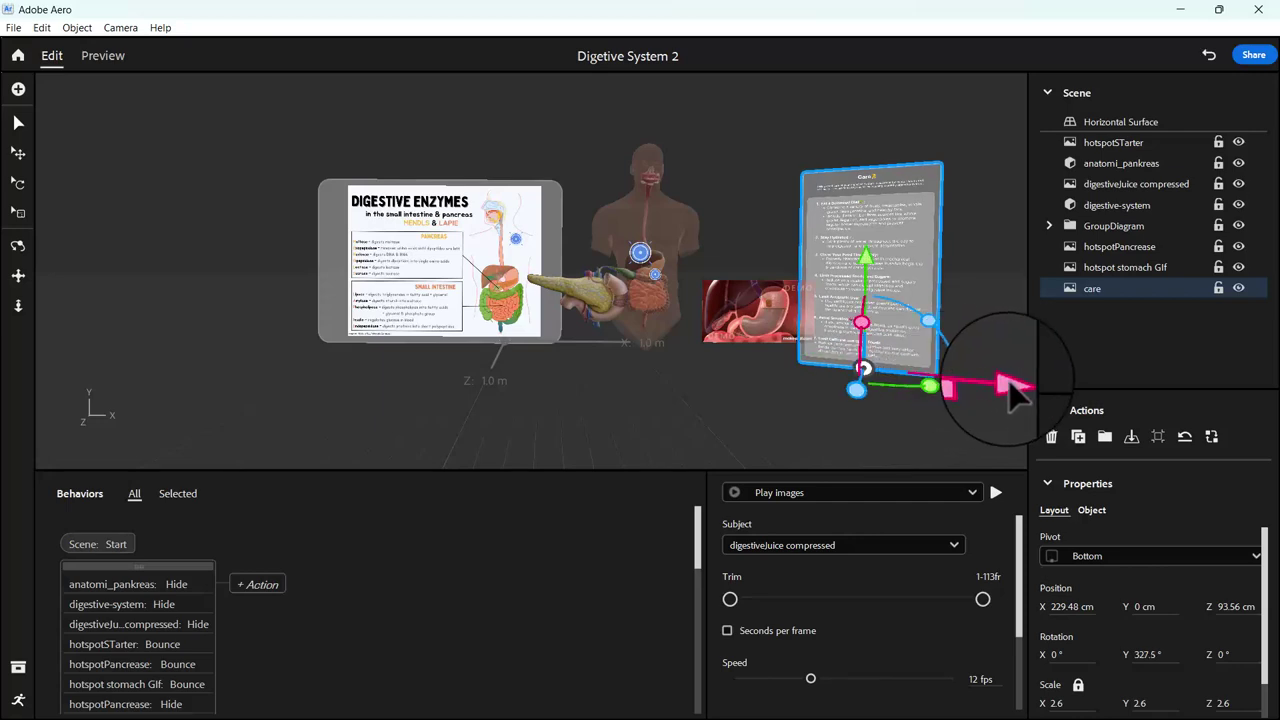
{"action": "left_click_drag", "start_coordinate": [1015, 395], "coordinate": [1056, 392]}
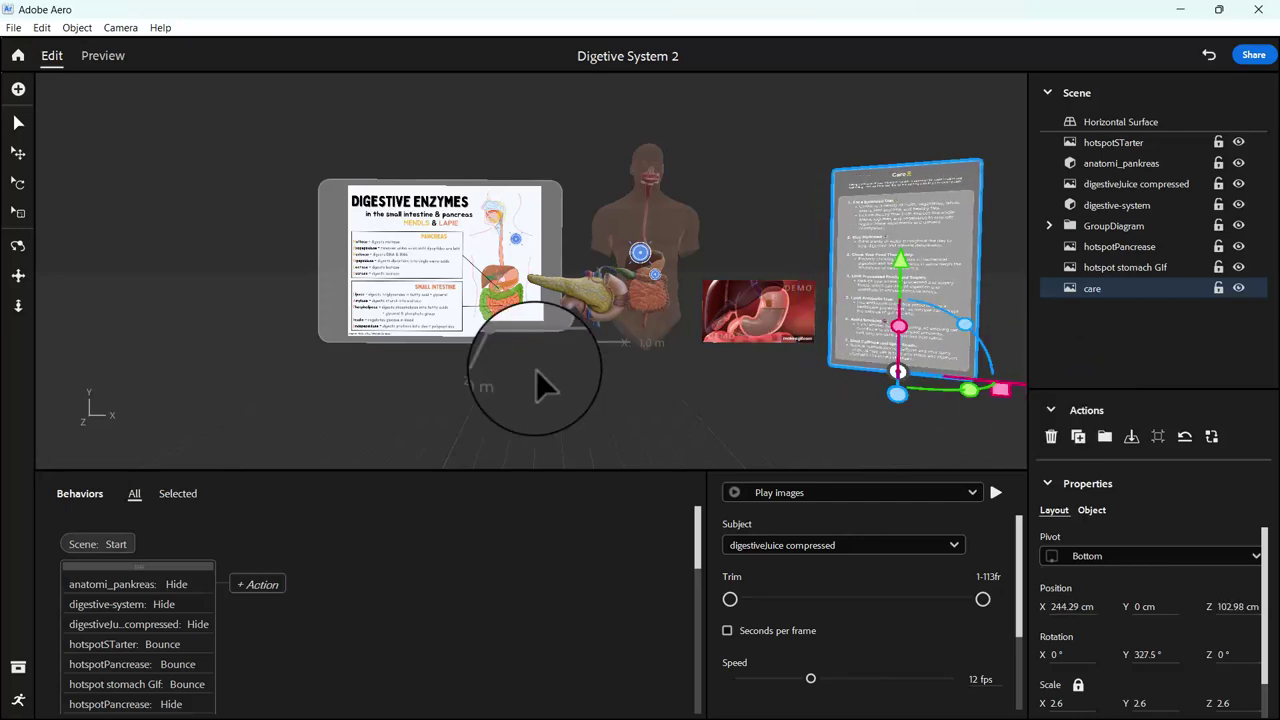
{"action": "left_click", "coordinate": [410, 33]}
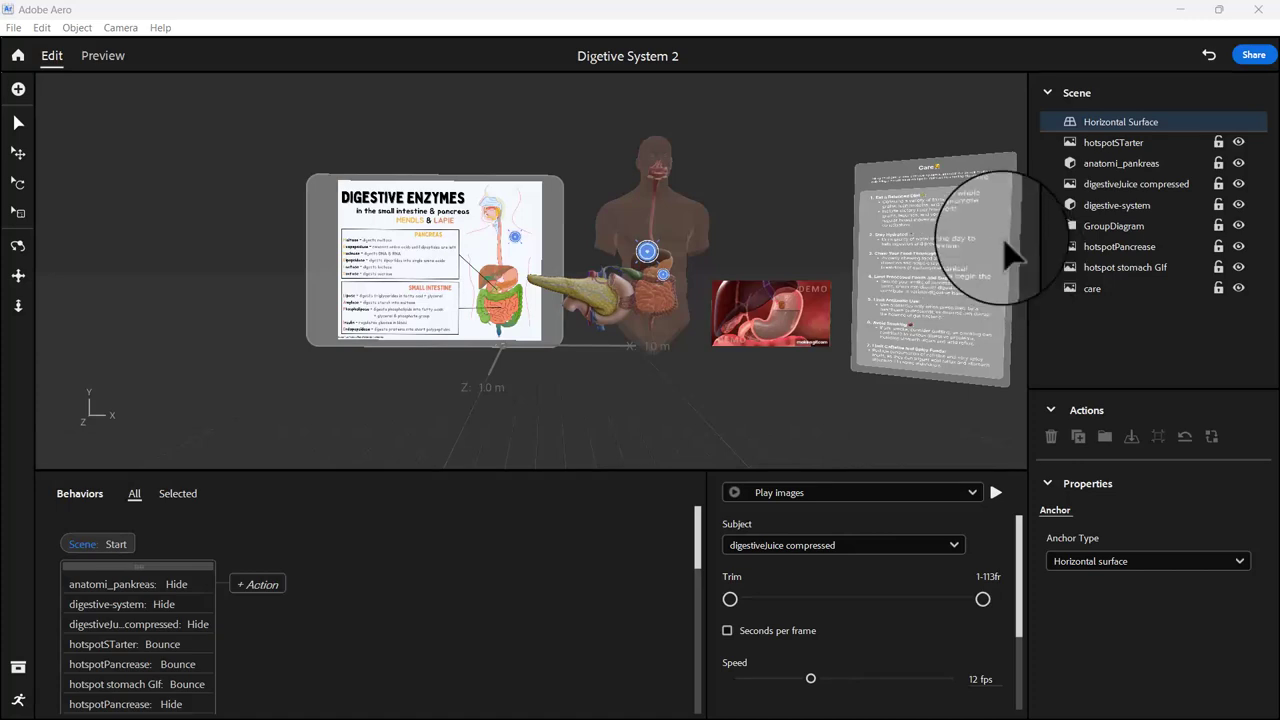
{"action": "left_click", "coordinate": [936, 255]}
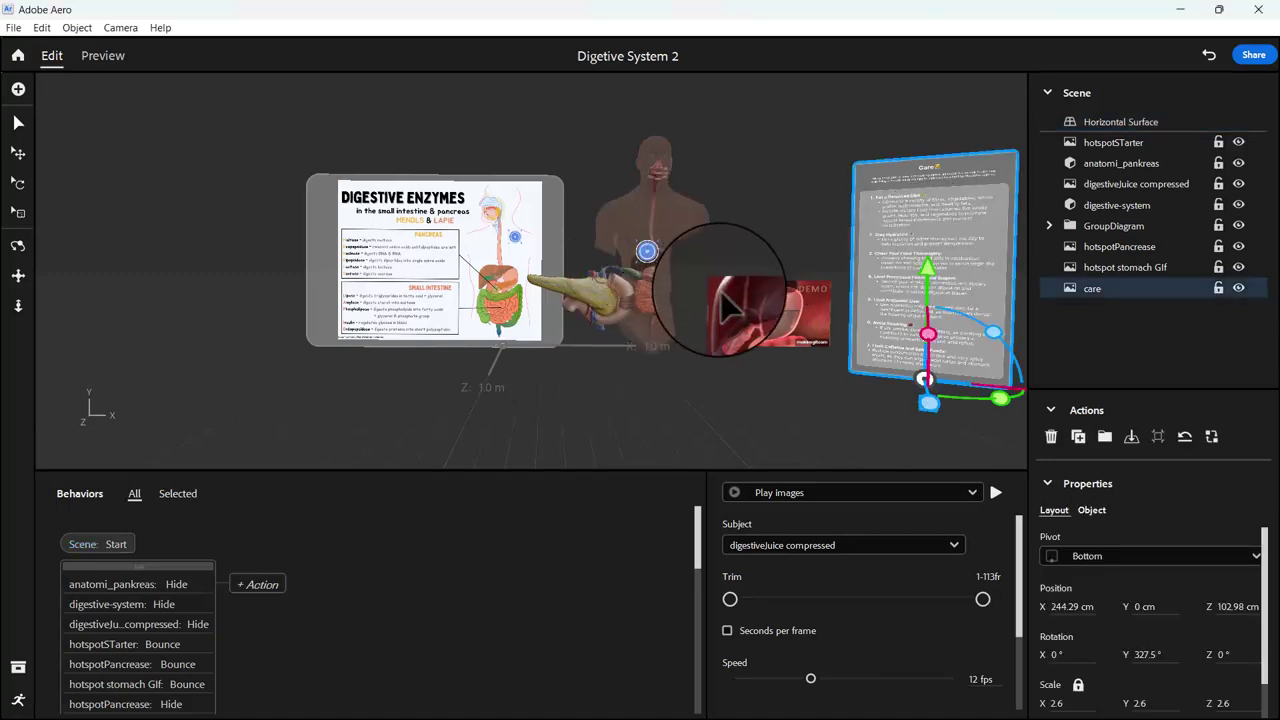
Add a Hide action targeting care under the Scene: Start trigger
{"action": "left_click", "coordinate": [666, 283]}
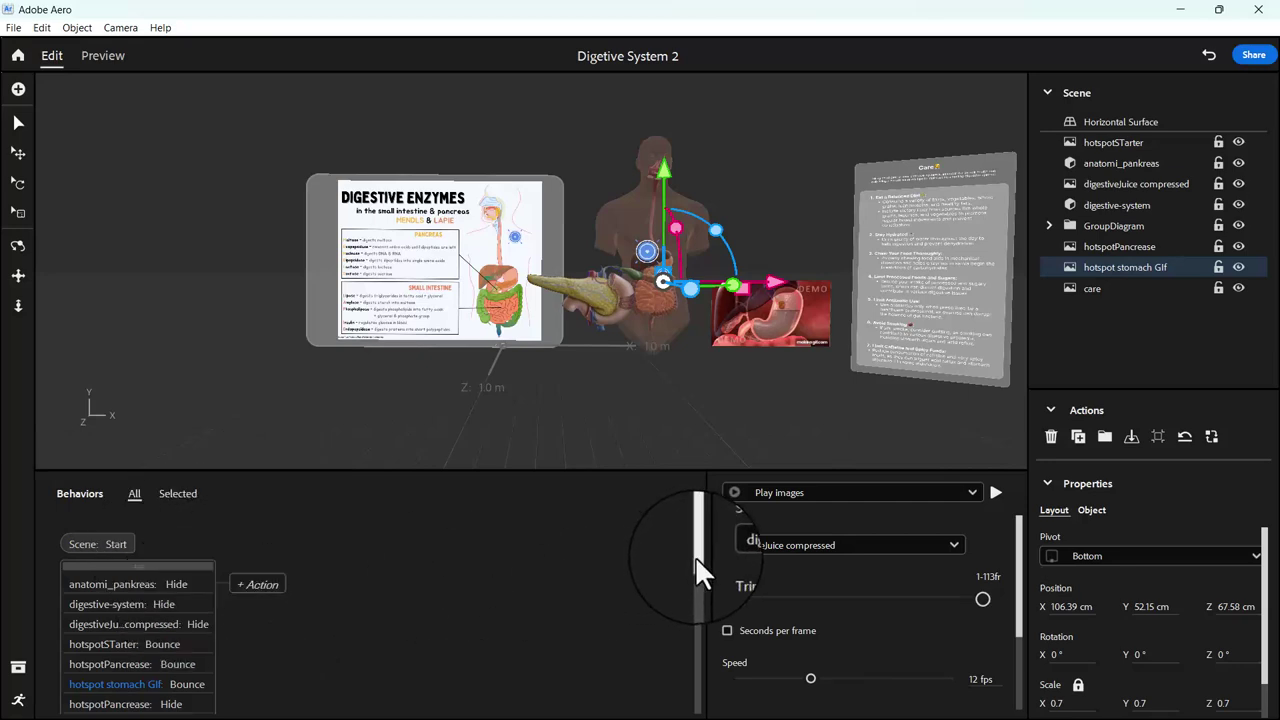
{"action": "left_click_drag", "start_coordinate": [695, 556], "coordinate": [697, 579]}
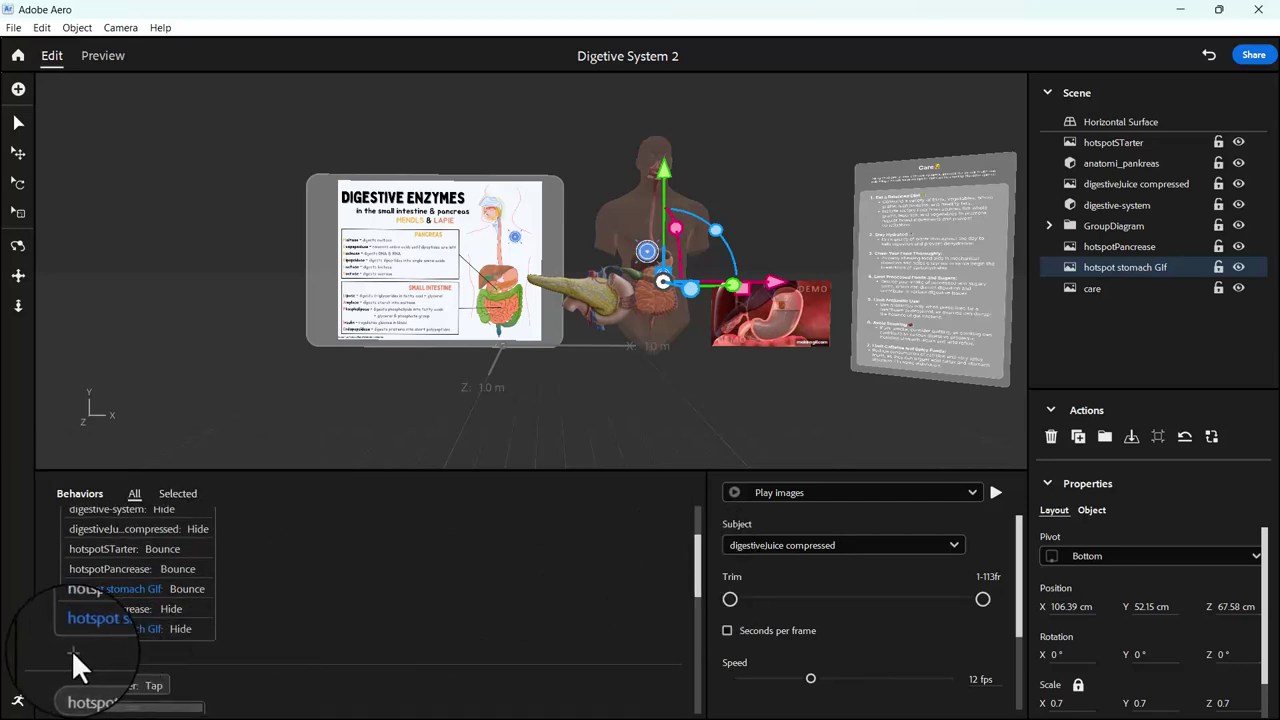
{"action": "left_click", "coordinate": [71, 649]}
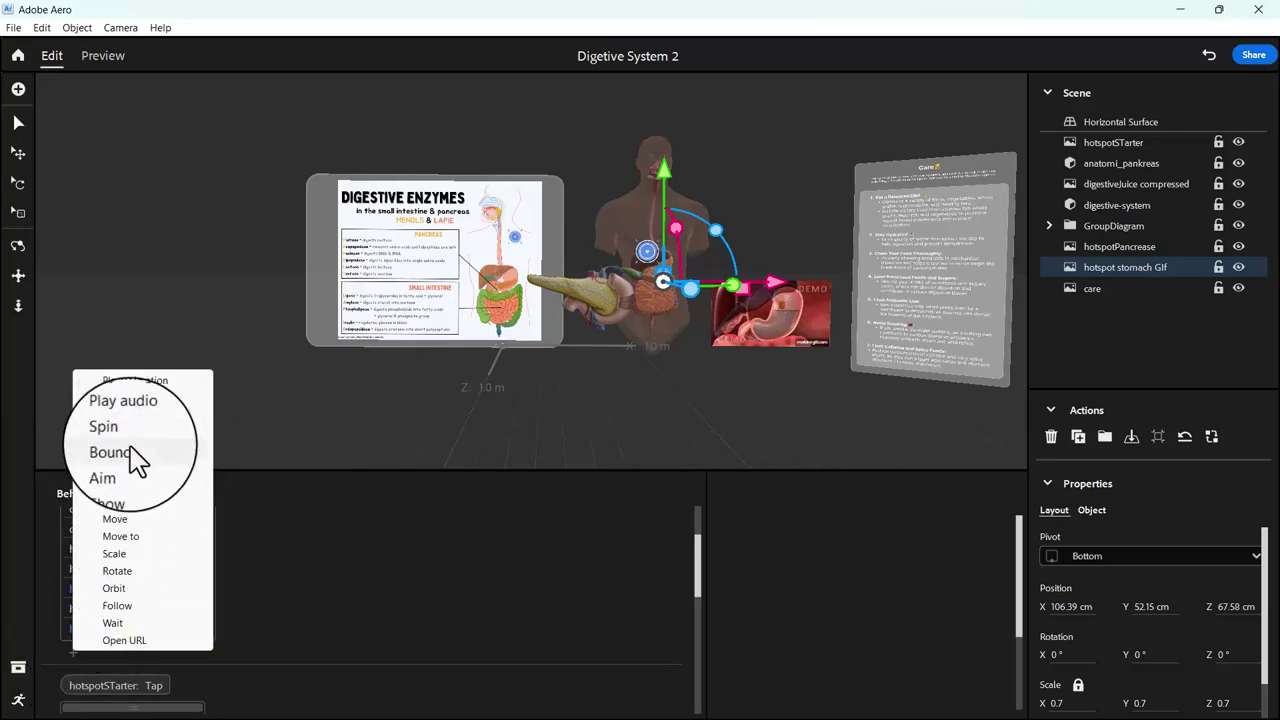
{"action": "left_click", "coordinate": [122, 500]}
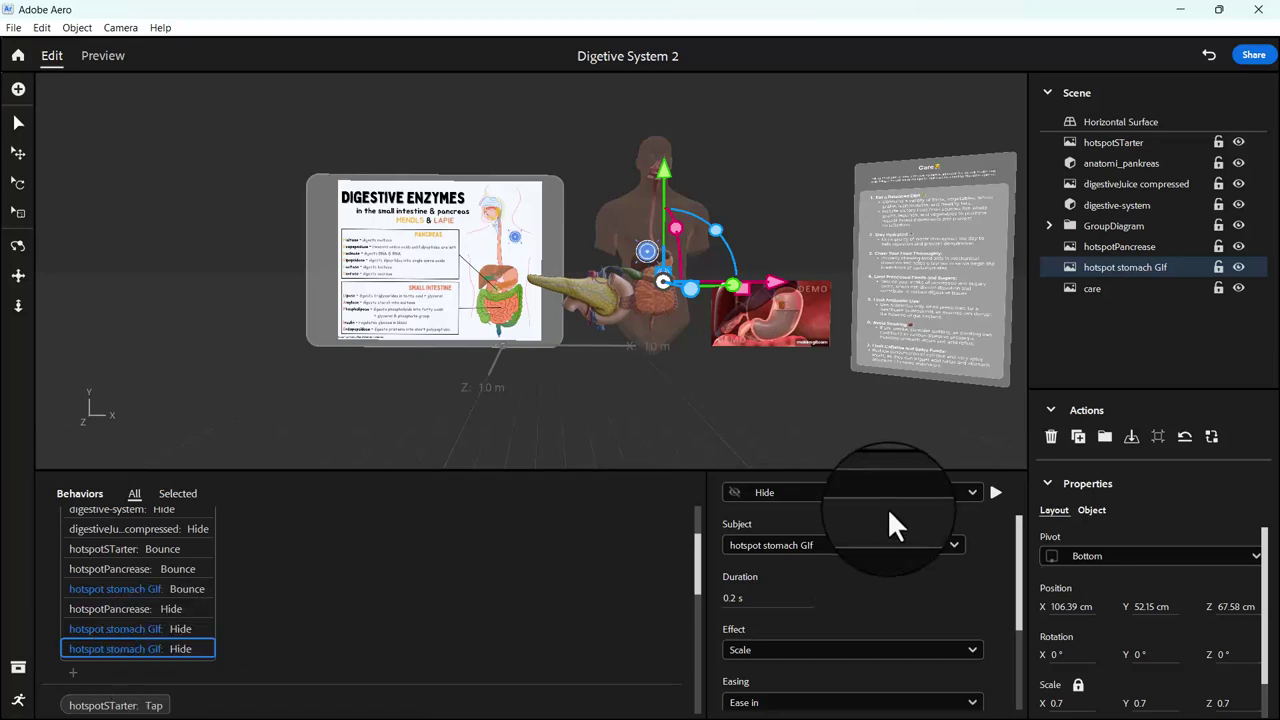
{"action": "left_click", "coordinate": [946, 542]}
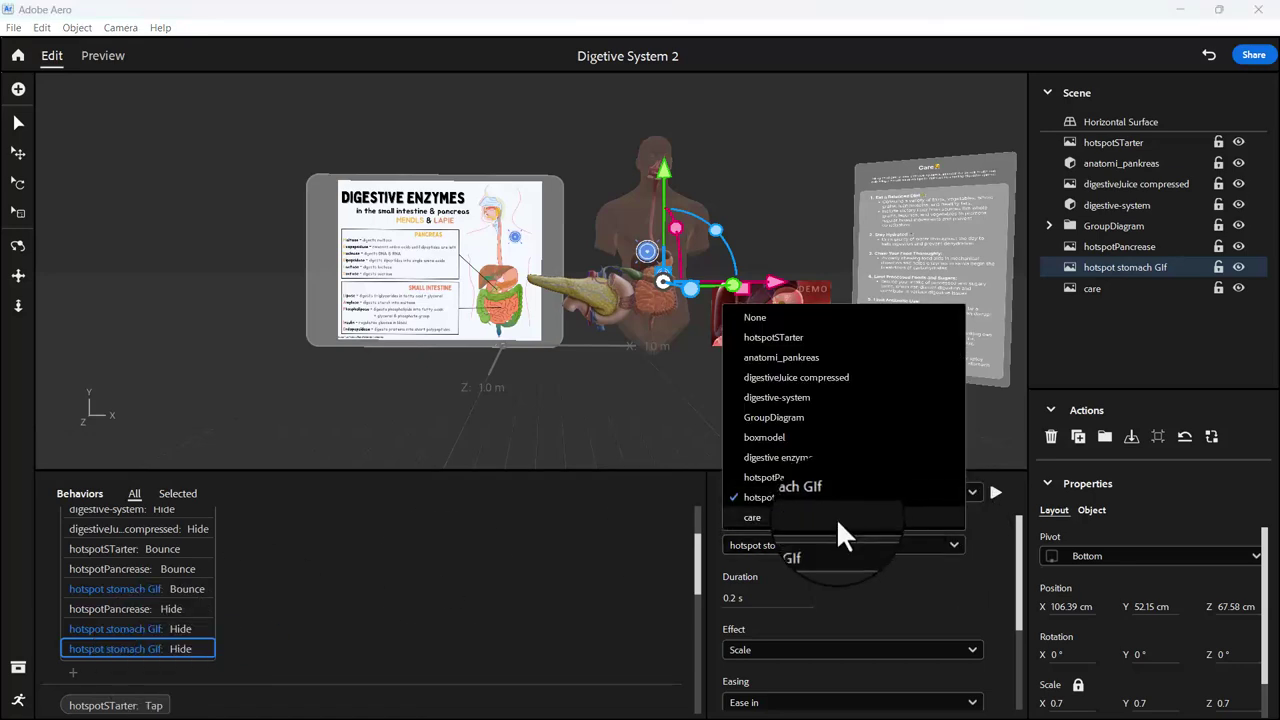
{"action": "left_click", "coordinate": [836, 518]}
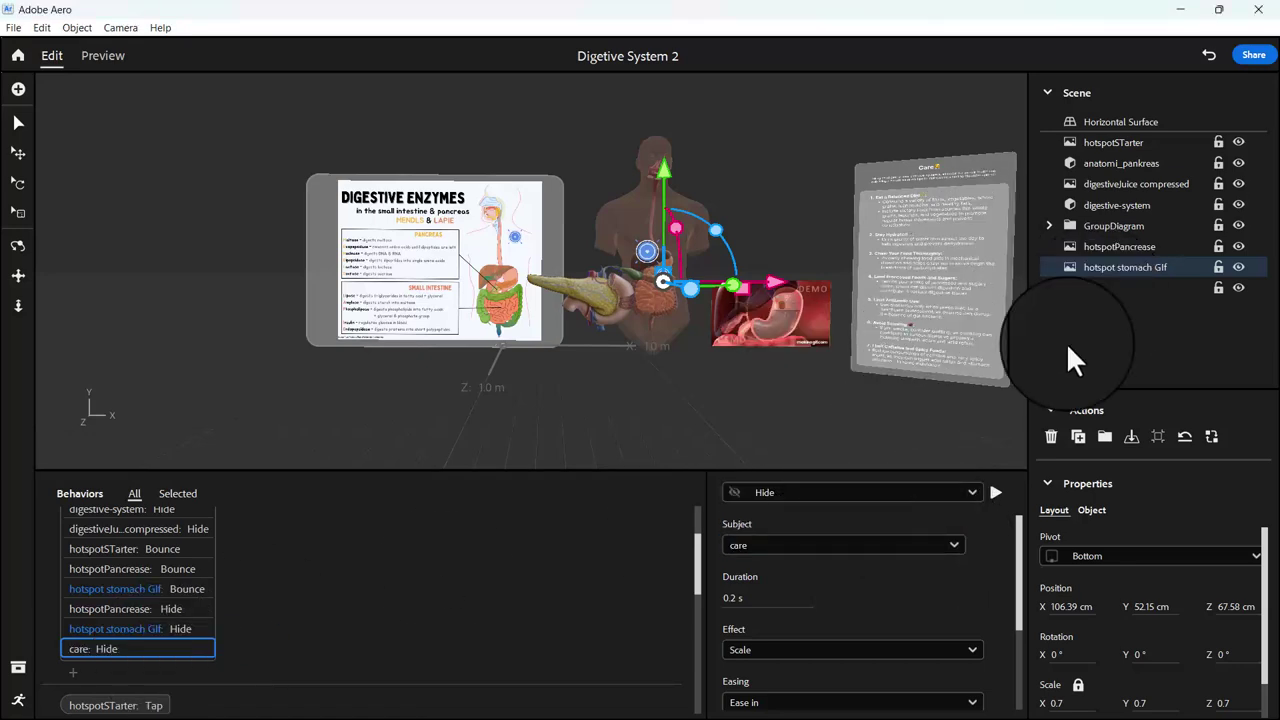
{"action": "left_click_drag", "start_coordinate": [699, 549], "coordinate": [694, 610]}
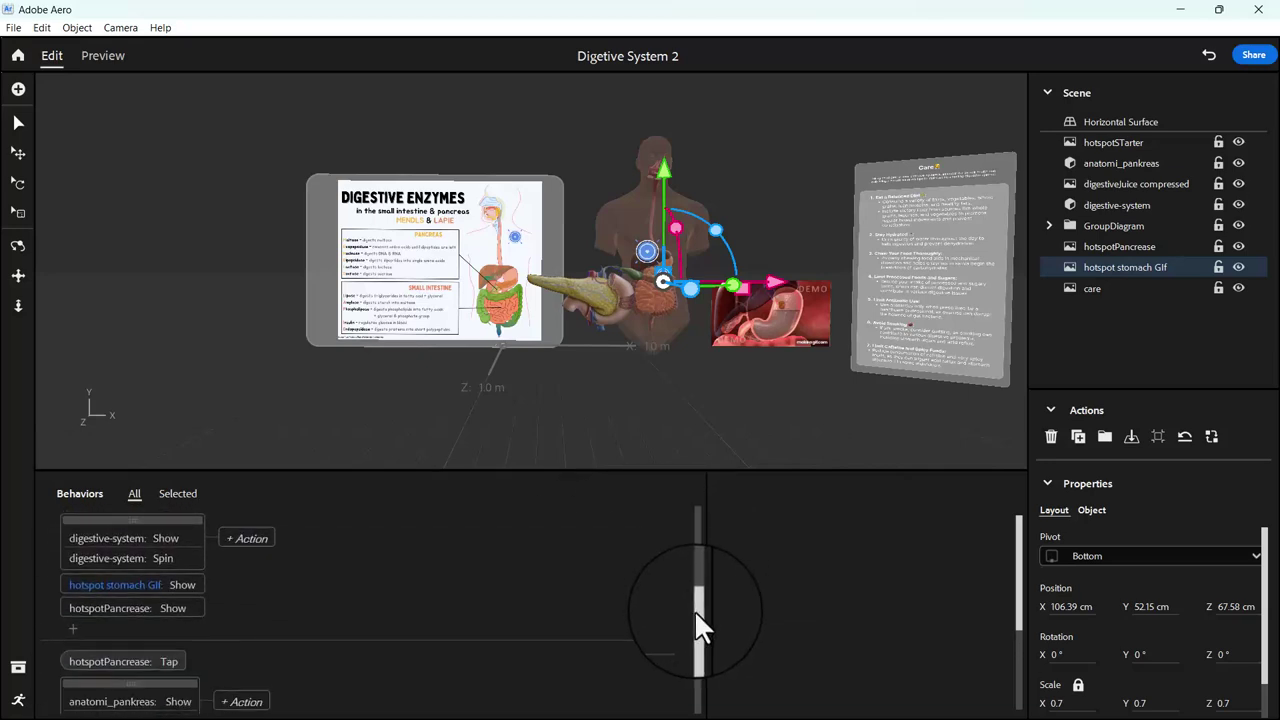
Select the hotspot stomach Gif and add a third Show action to its Tap trigger
{"action": "left_click", "coordinate": [775, 240]}
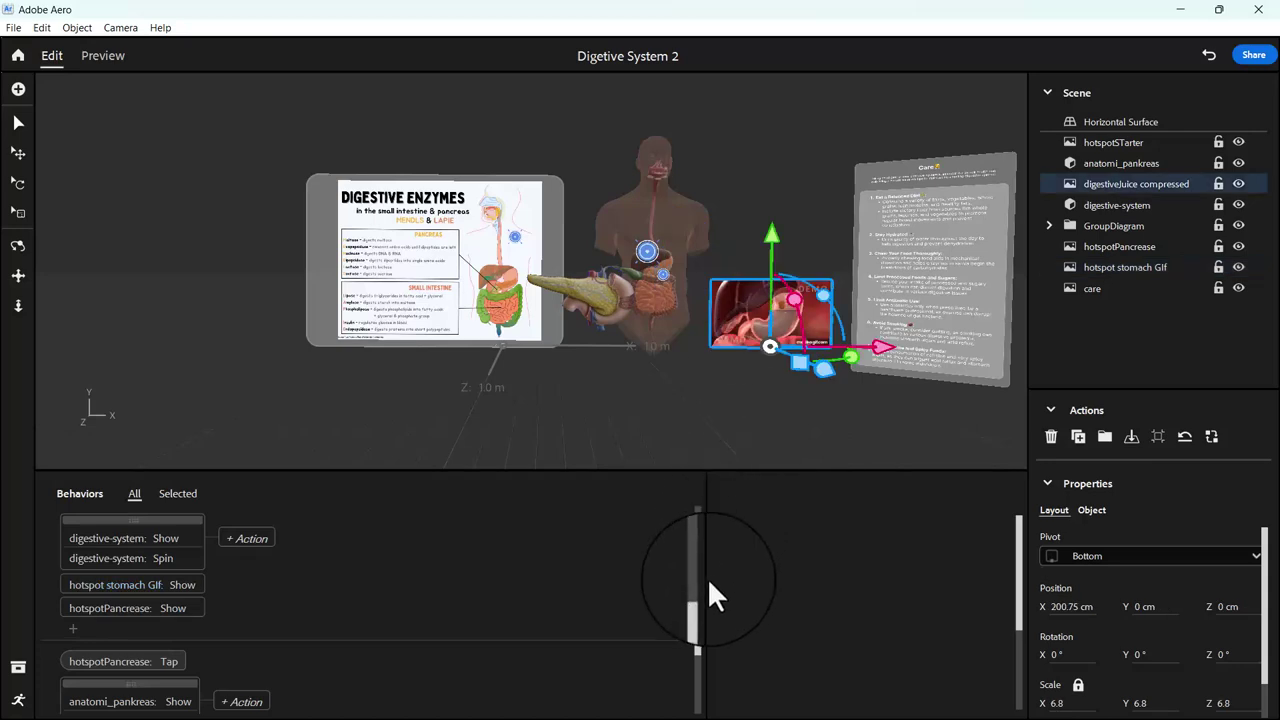
{"action": "left_click", "coordinate": [665, 278]}
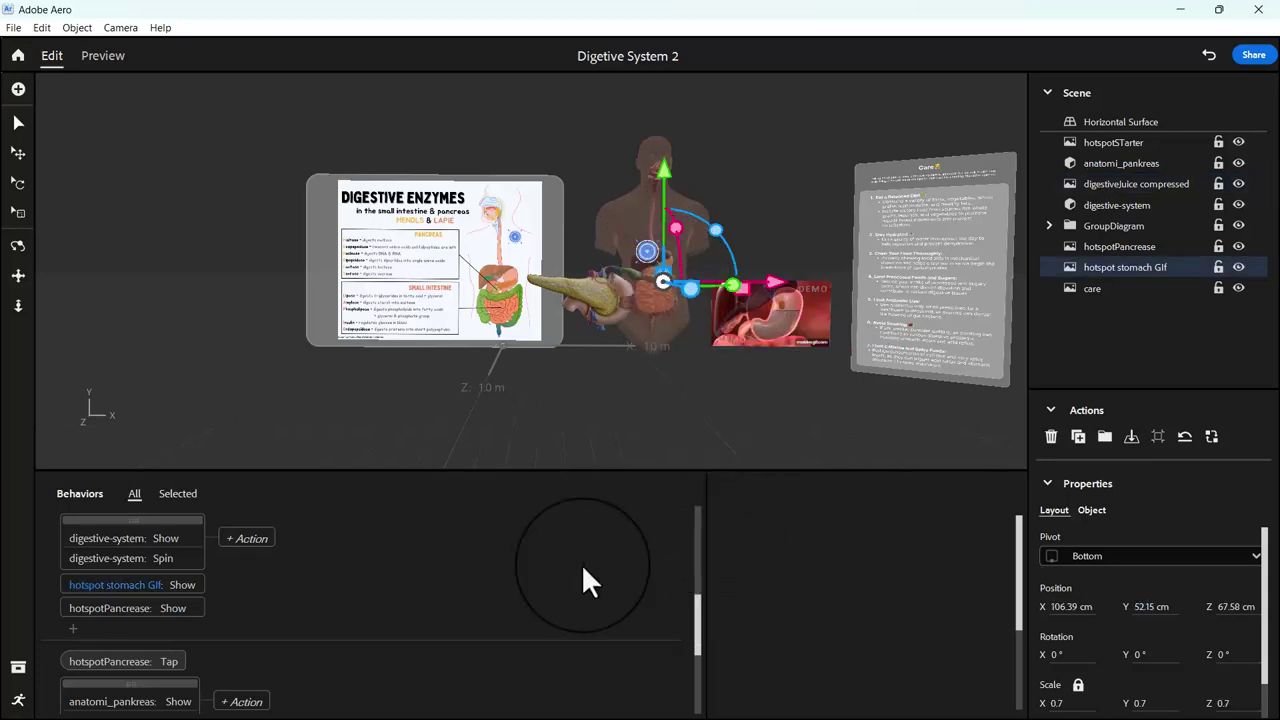
{"action": "left_click_drag", "start_coordinate": [695, 612], "coordinate": [707, 670]}
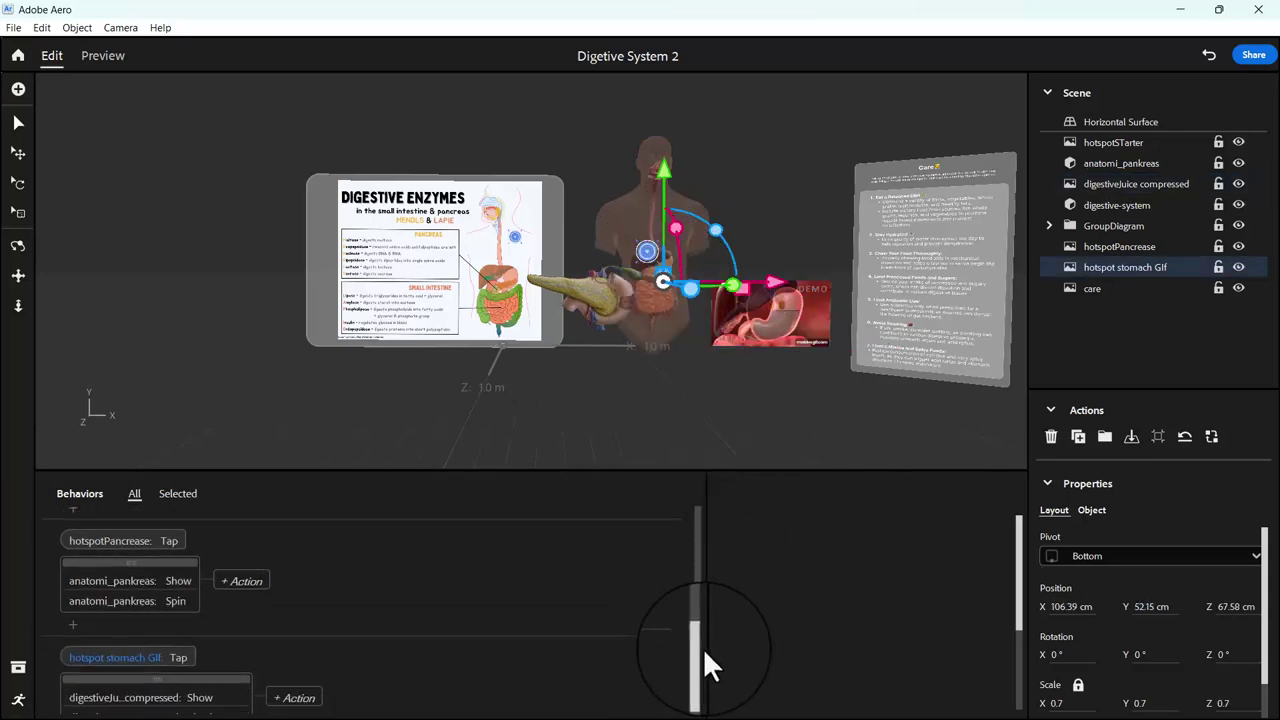
{"action": "scroll", "coordinate": [509, 618], "scroll_direction": "down", "scroll_amount": 1}
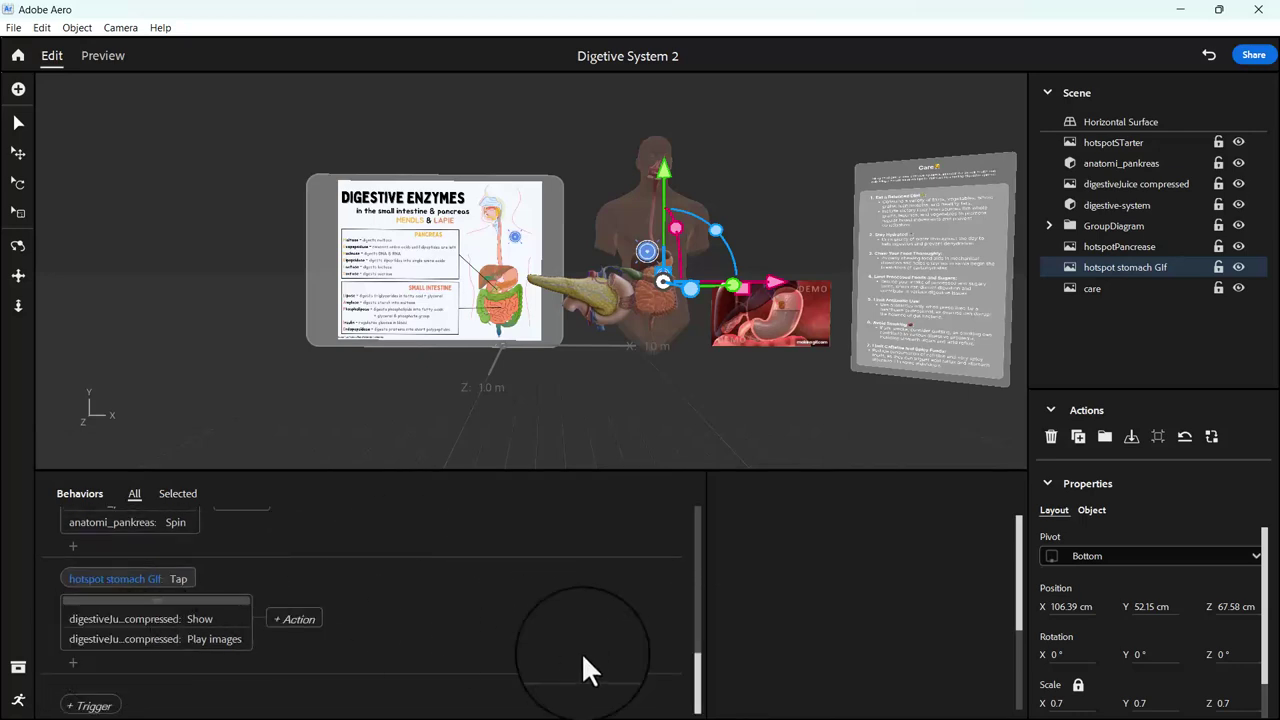
{"action": "left_click_drag", "start_coordinate": [698, 690], "coordinate": [693, 614]}
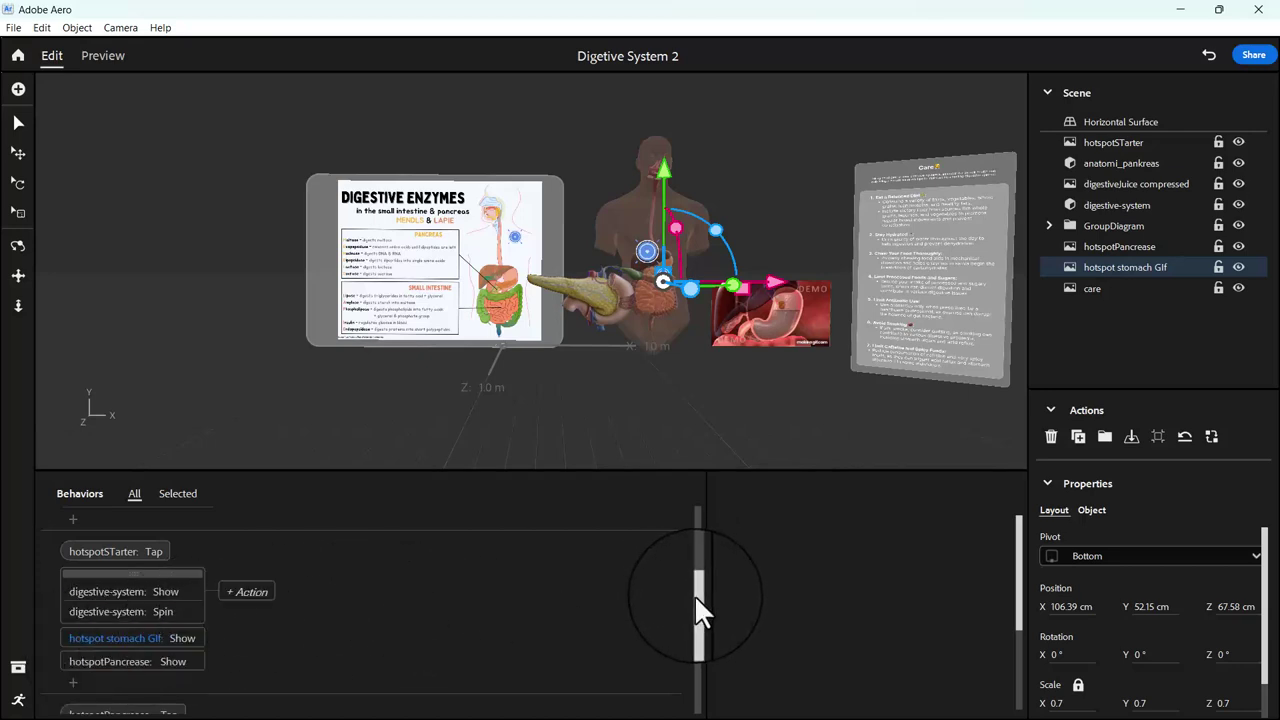
{"action": "left_click_drag", "start_coordinate": [694, 594], "coordinate": [712, 660]}
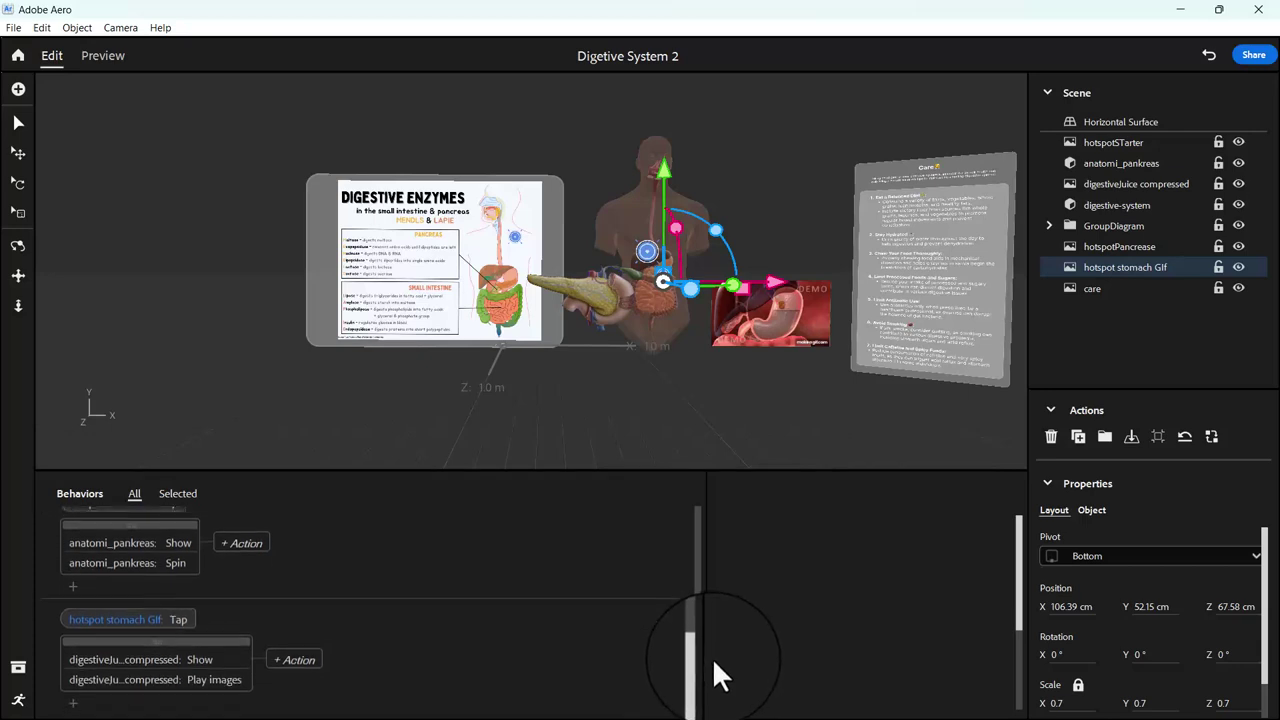
{"action": "left_click", "coordinate": [73, 681]}
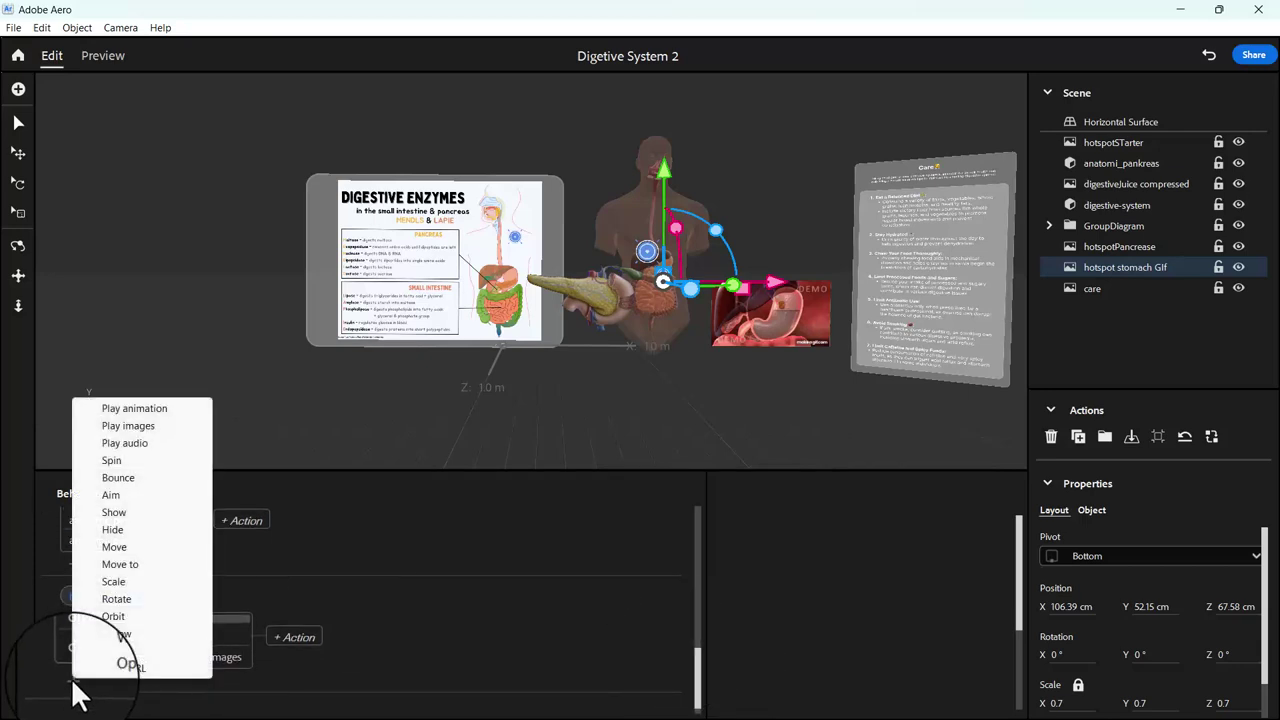
{"action": "left_click", "coordinate": [123, 512]}
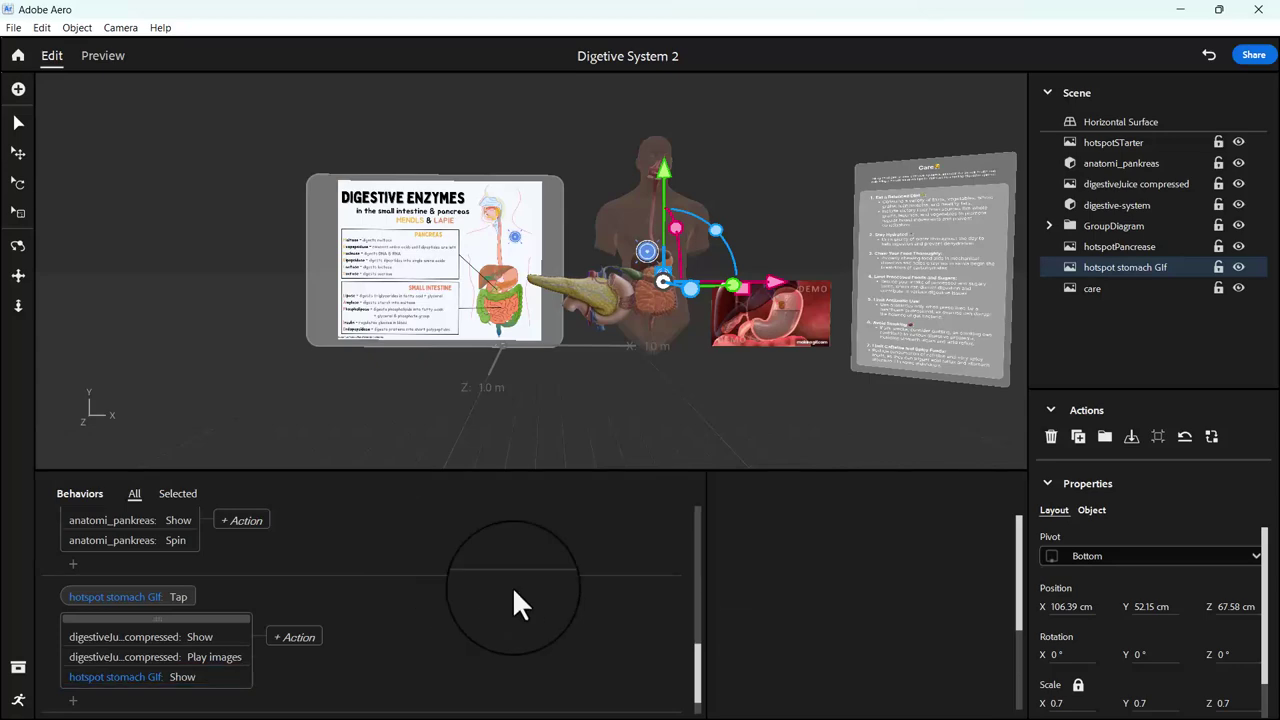
{"action": "left_click", "coordinate": [97, 55]}
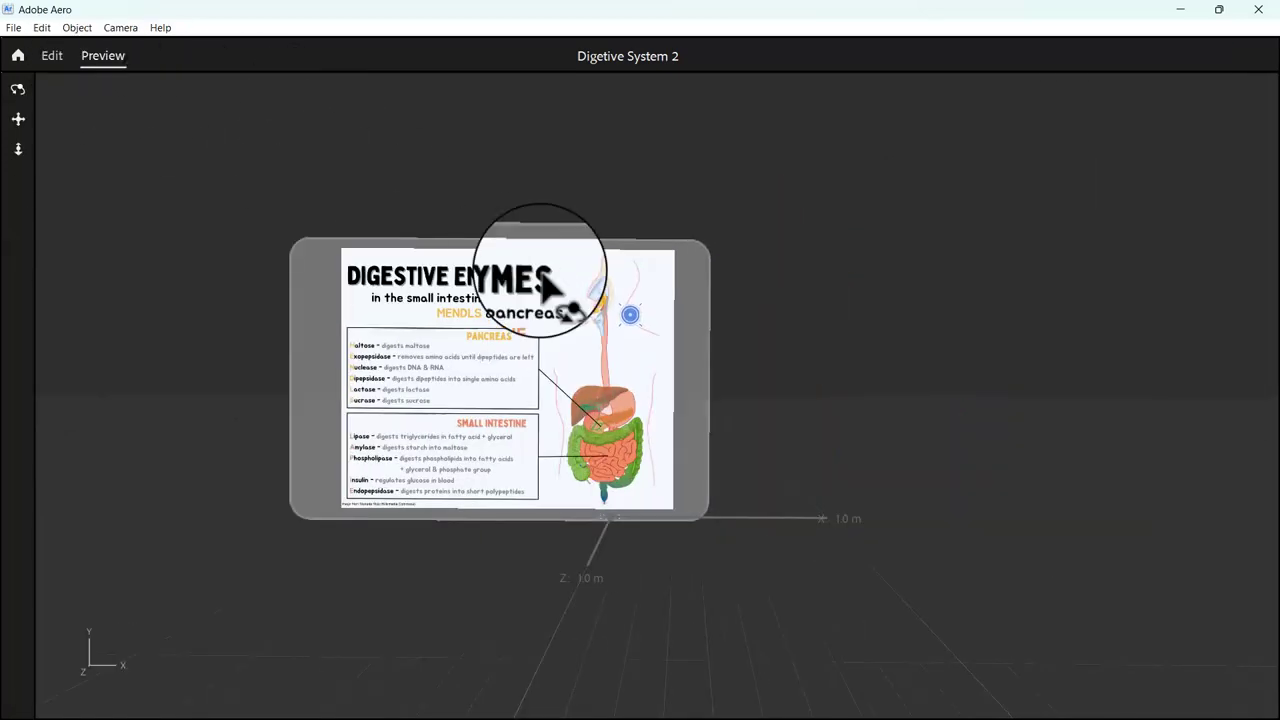
{"action": "left_click", "coordinate": [630, 342]}
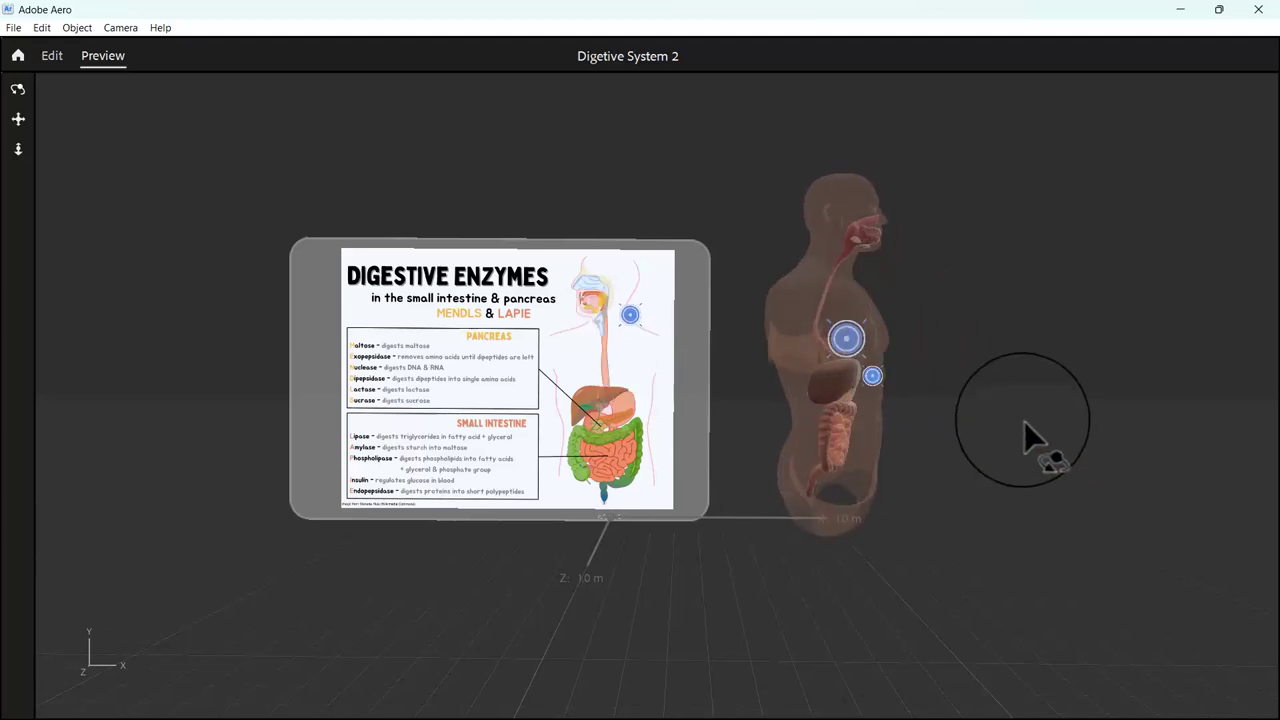
{"action": "left_click", "coordinate": [840, 360]}
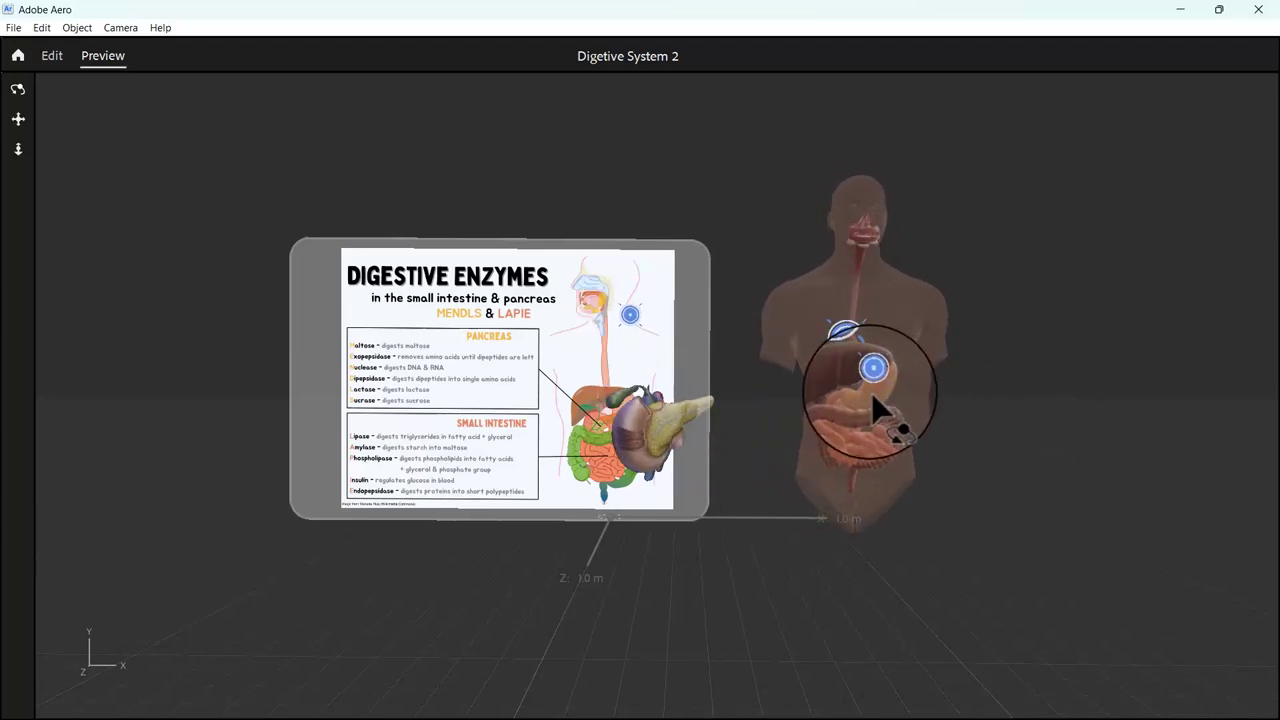
{"action": "left_click", "coordinate": [872, 400]}
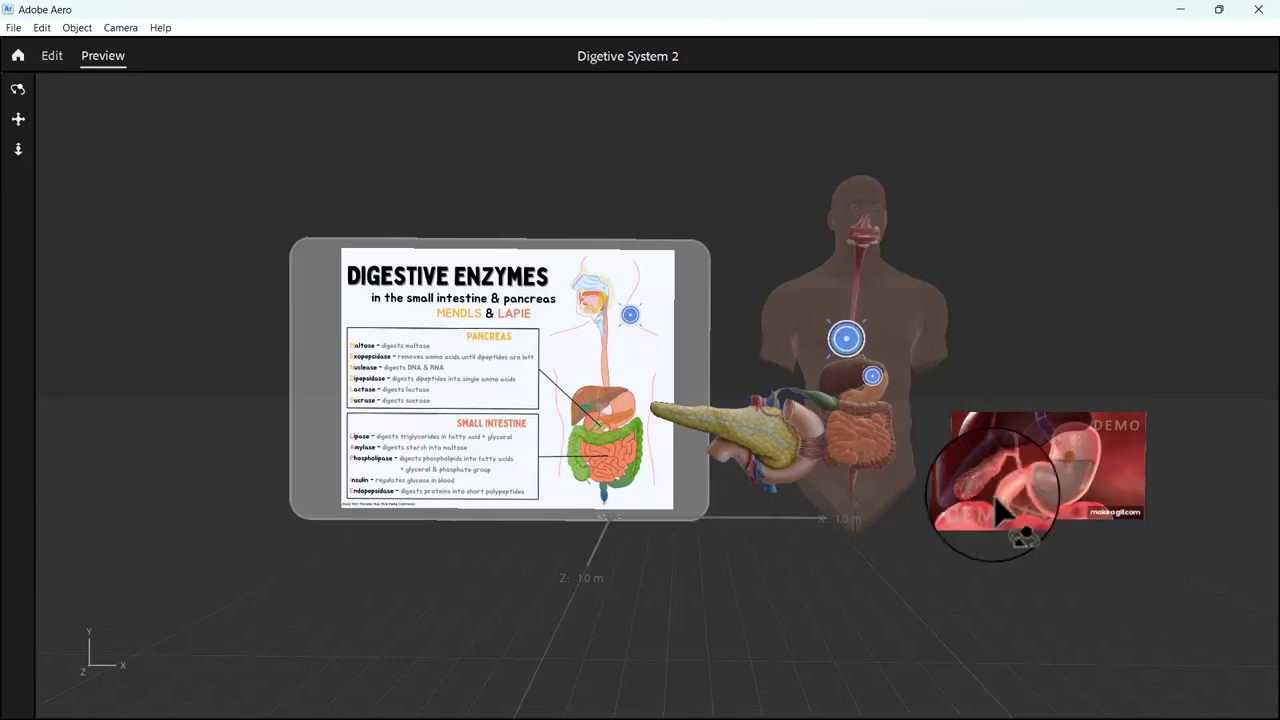
{"action": "scroll", "coordinate": [1037, 559], "scroll_direction": "down", "scroll_amount": 5}
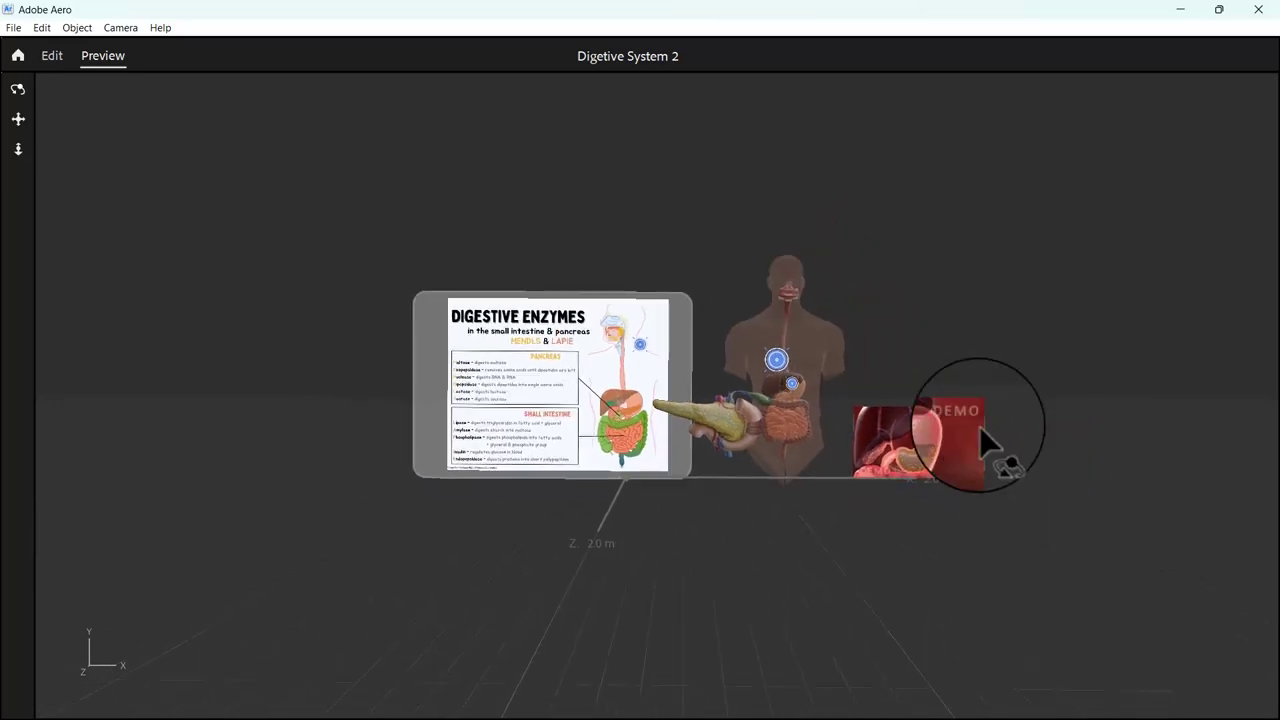
{"action": "left_click", "coordinate": [57, 65]}
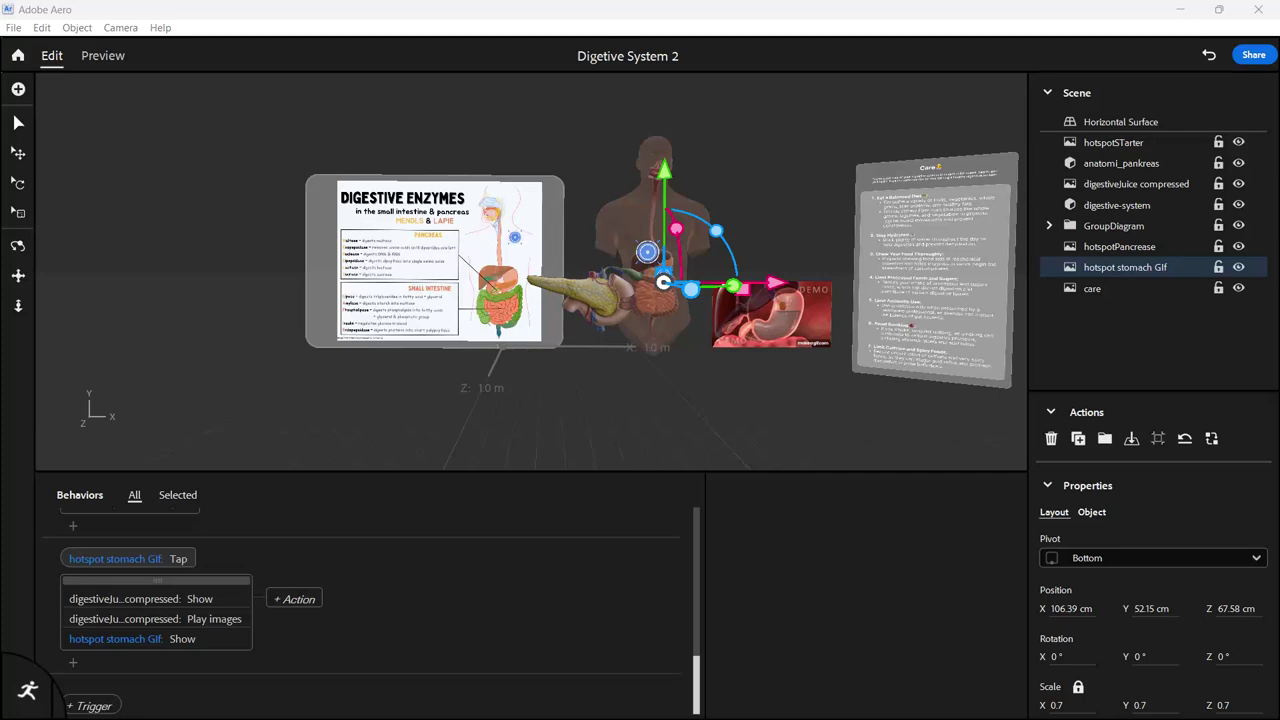
Set the new Show action's subject to the care panel instead of the hotspot itself
{"action": "left_click", "coordinate": [115, 640]}
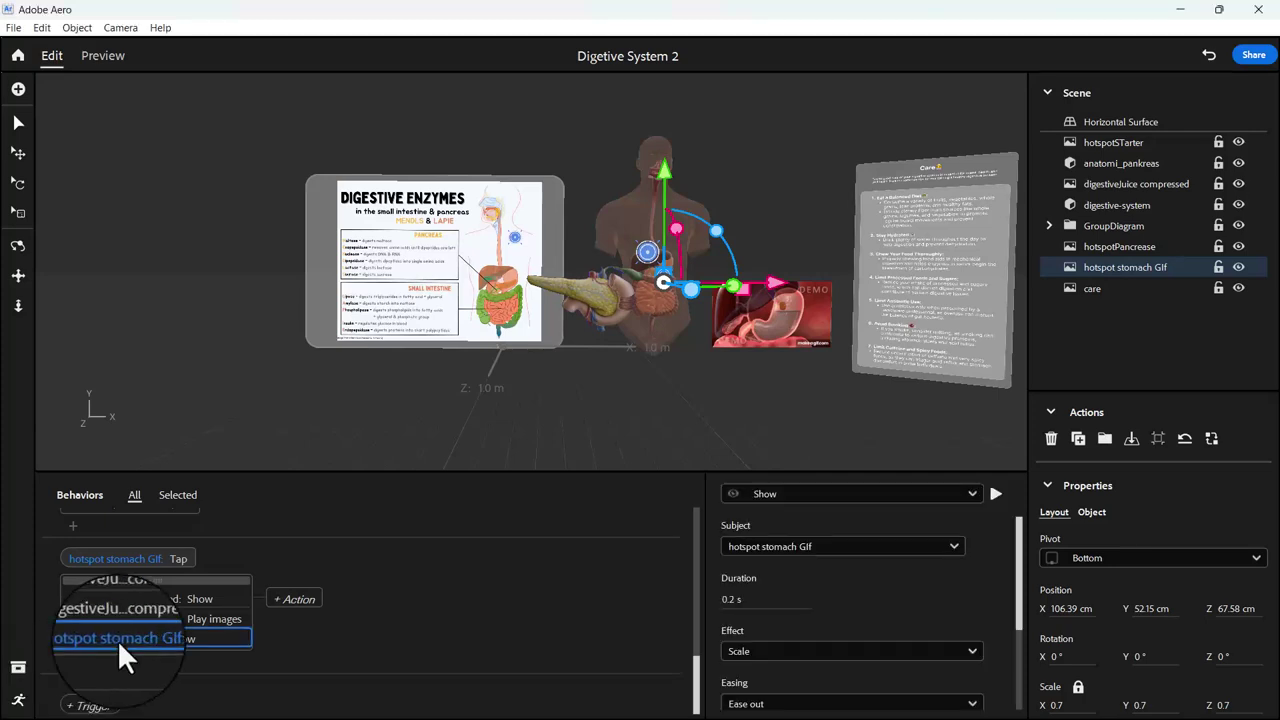
{"action": "left_click", "coordinate": [941, 551]}
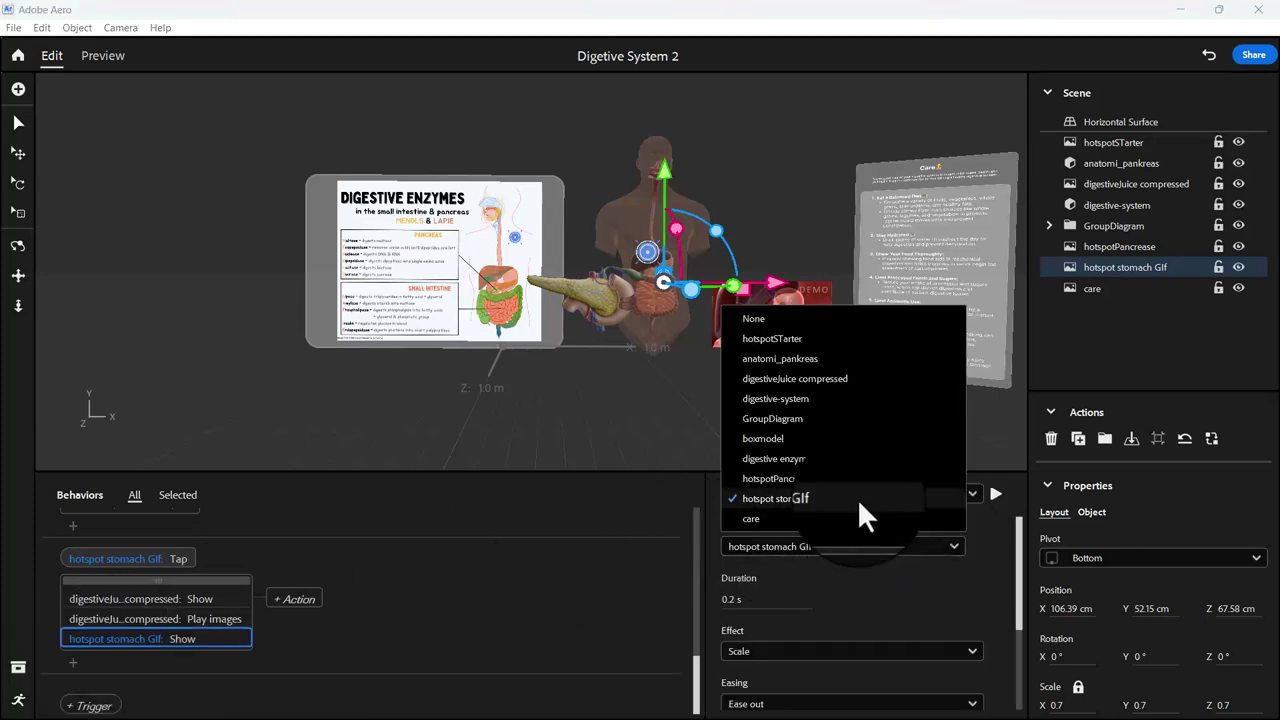
{"action": "left_click", "coordinate": [815, 518]}
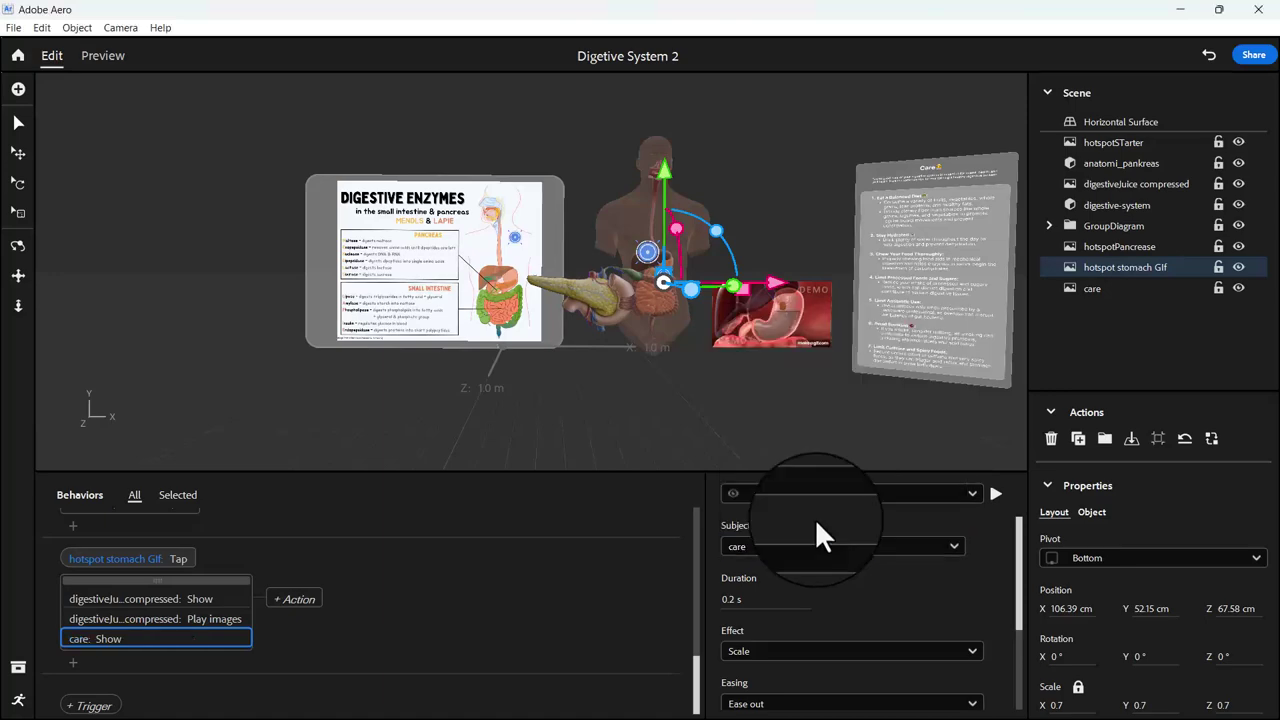
{"action": "left_click", "coordinate": [120, 59]}
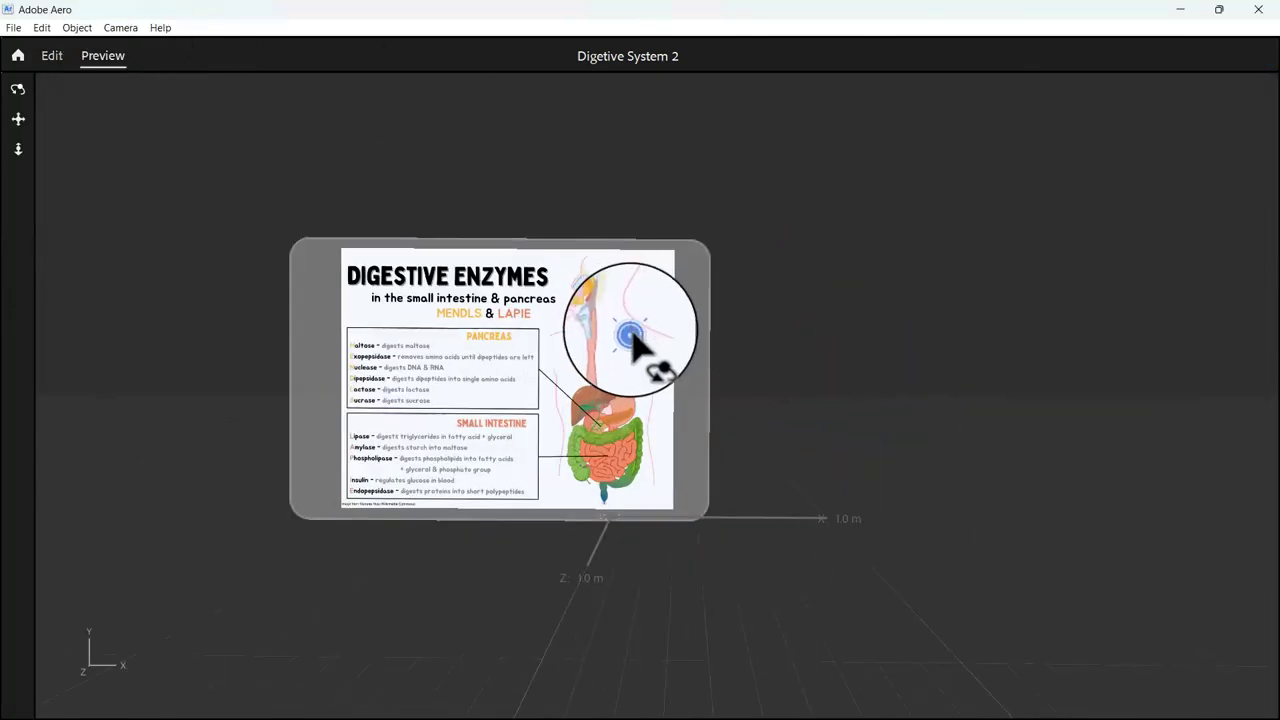
In preview, tap the poster hotspot, then the torso hotspot, to reveal the stomach and care panel
{"action": "left_click", "coordinate": [630, 336]}
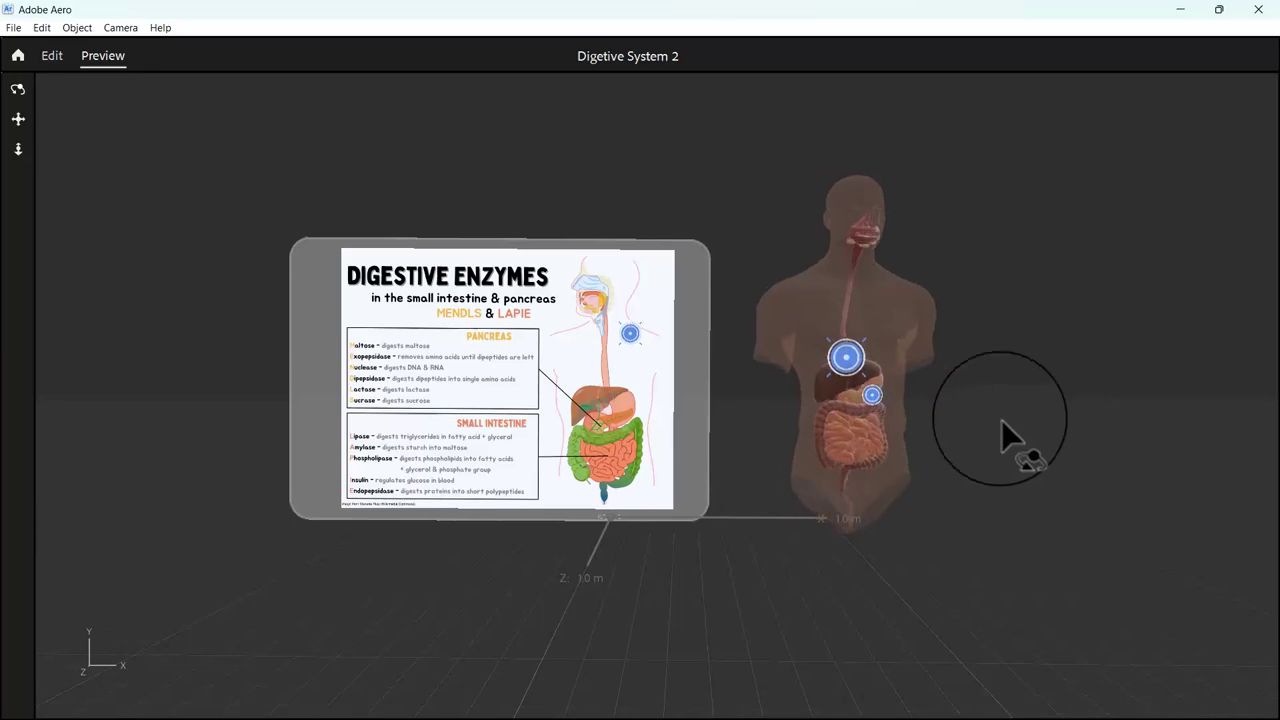
{"action": "left_click", "coordinate": [873, 394]}
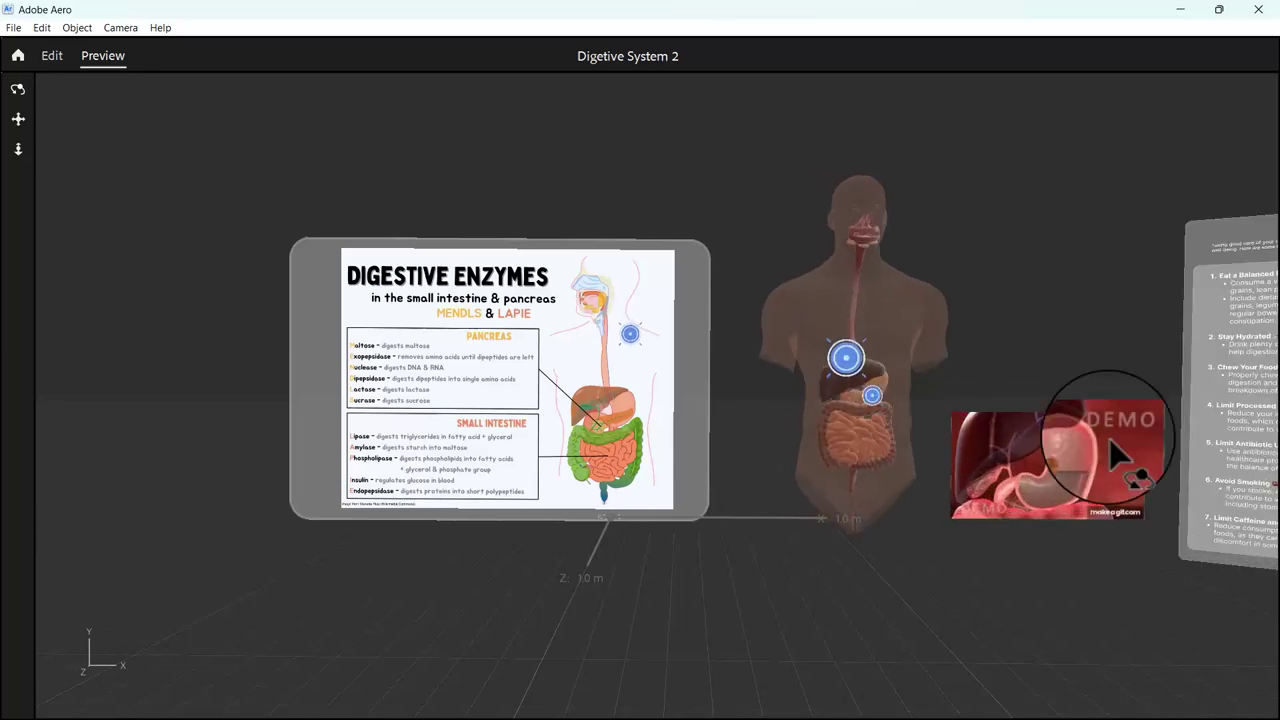
{"action": "scroll", "coordinate": [1235, 430], "scroll_direction": "down", "scroll_amount": 2}
{"action": "scroll", "coordinate": [1106, 344], "scroll_direction": "up", "scroll_amount": 3}
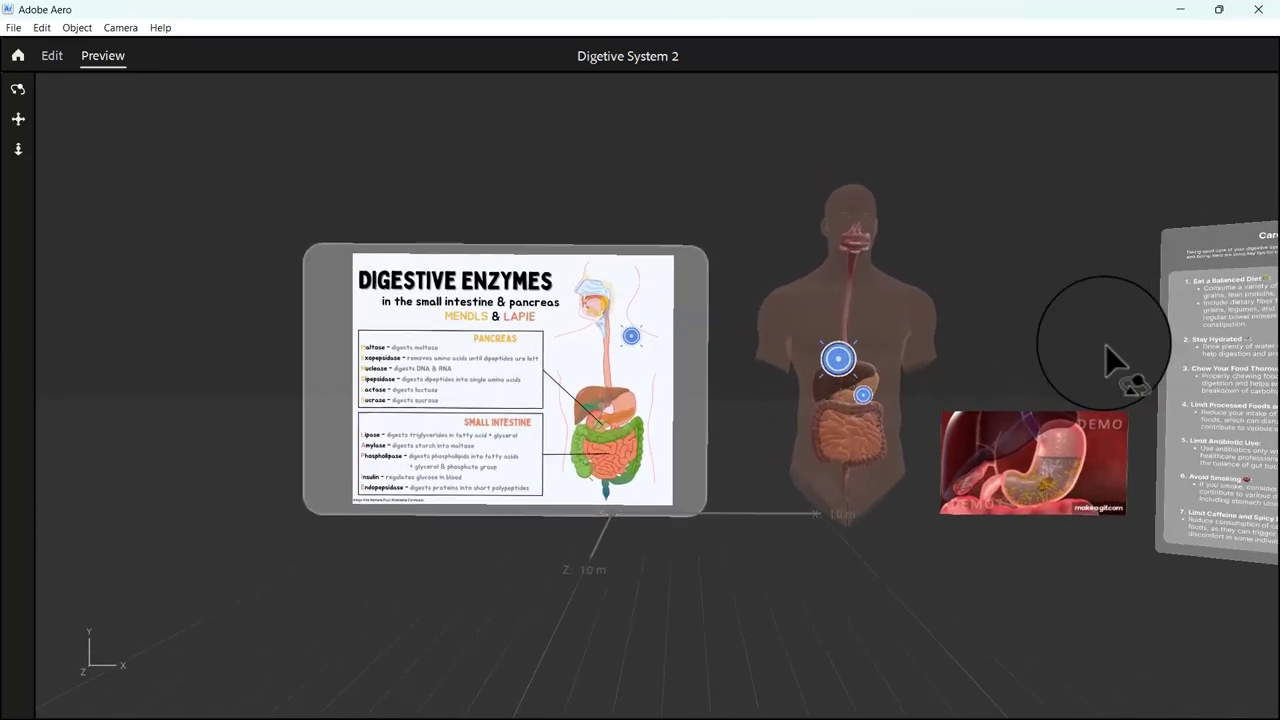
{"action": "scroll", "coordinate": [1106, 344], "scroll_direction": "up", "scroll_amount": 1}
Orbit and zoom the view until the Care tips card faces forward
{"action": "left_click_drag", "start_coordinate": [1094, 352], "coordinate": [475, 297]}
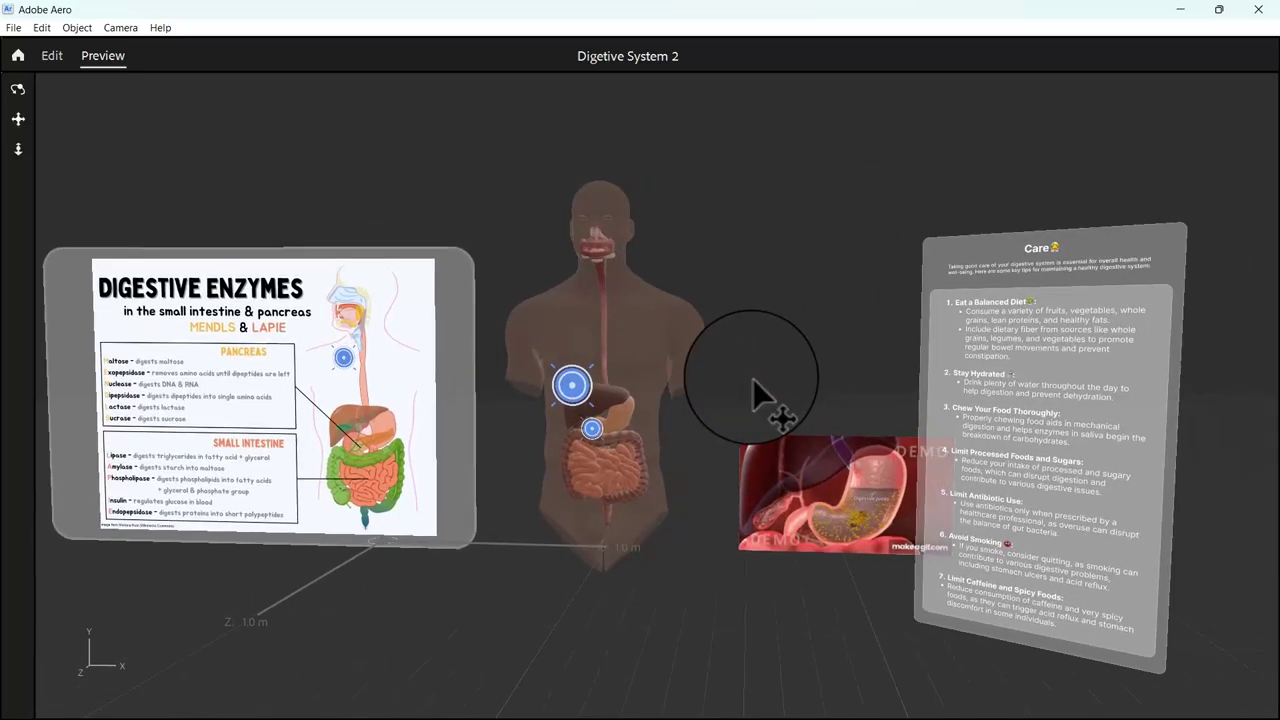
{"action": "scroll", "coordinate": [800, 405], "scroll_direction": "up", "scroll_amount": 2}
{"action": "scroll", "coordinate": [800, 405], "scroll_direction": "up", "scroll_amount": 2}
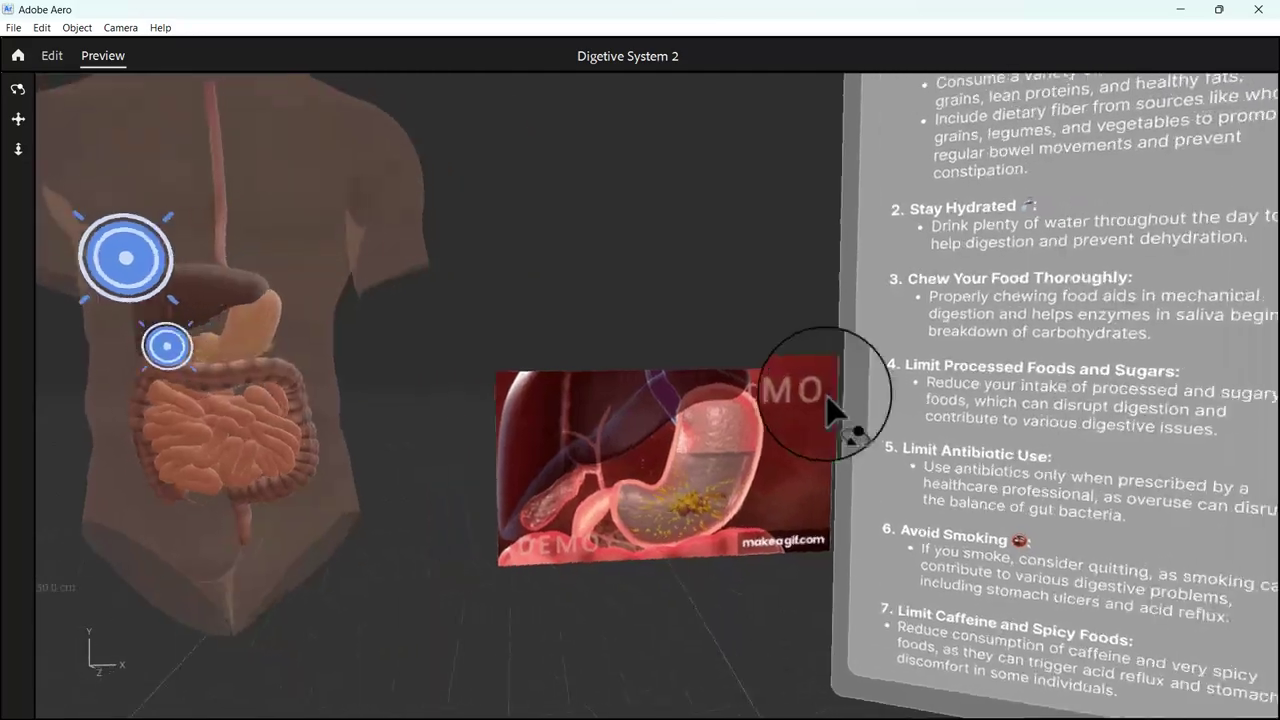
{"action": "scroll", "coordinate": [820, 390], "scroll_direction": "down", "scroll_amount": 3}
{"action": "scroll", "coordinate": [790, 398], "scroll_direction": "down", "scroll_amount": 2}
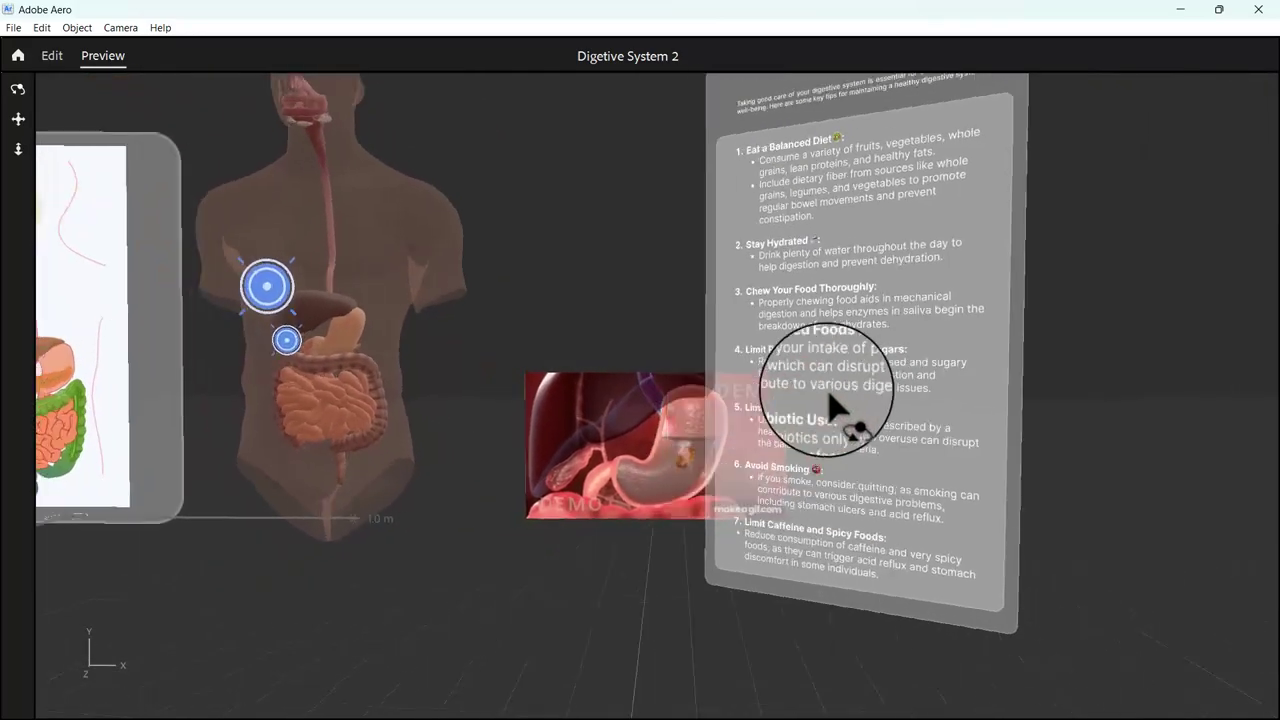
{"action": "left_click_drag", "start_coordinate": [837, 405], "coordinate": [887, 425]}
{"action": "scroll", "coordinate": [887, 425], "scroll_direction": "up", "scroll_amount": 3}
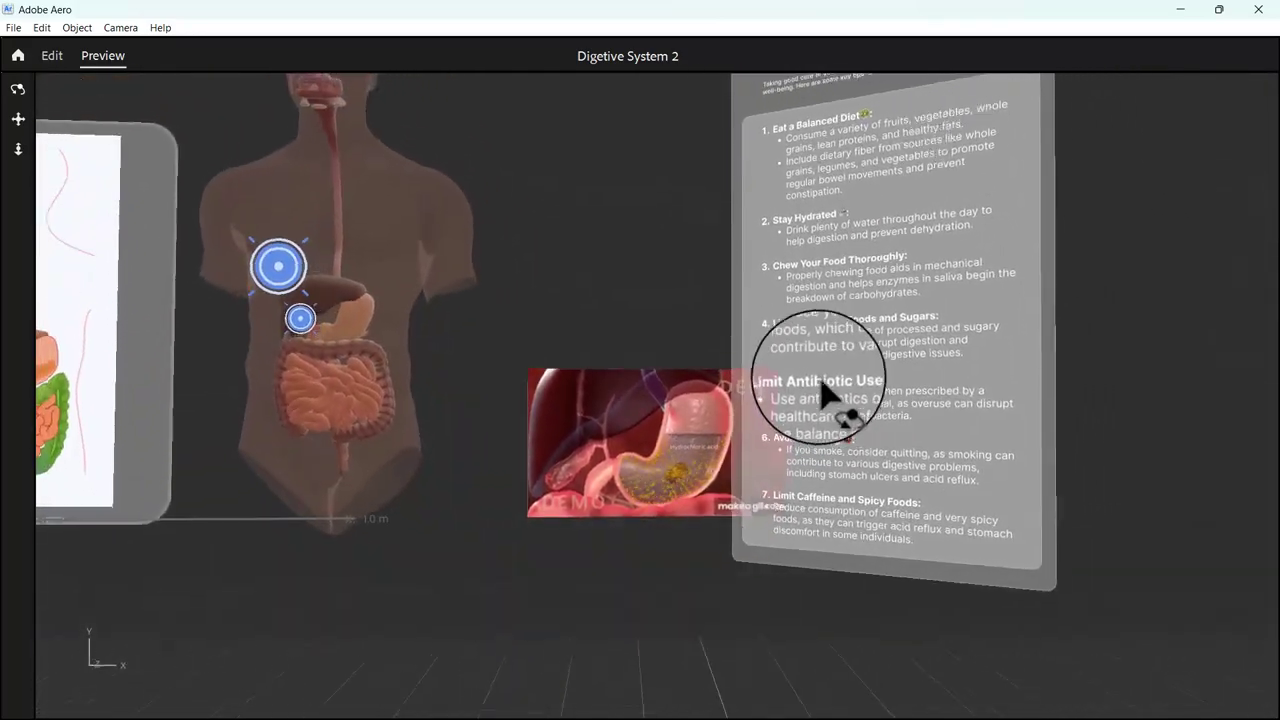